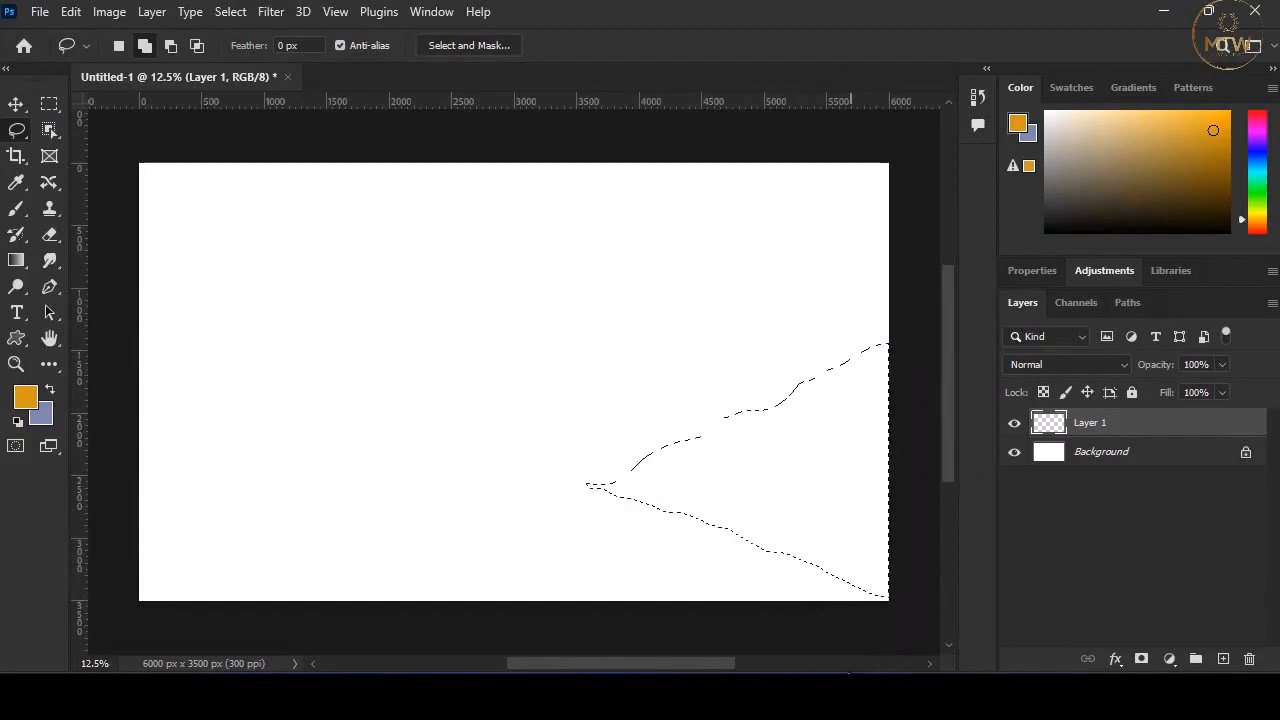
# - Fill the lassoed mountain shape on Layer 1 with dark brown (#2e2104) and clear the selection
pyautogui.click(25, 397)
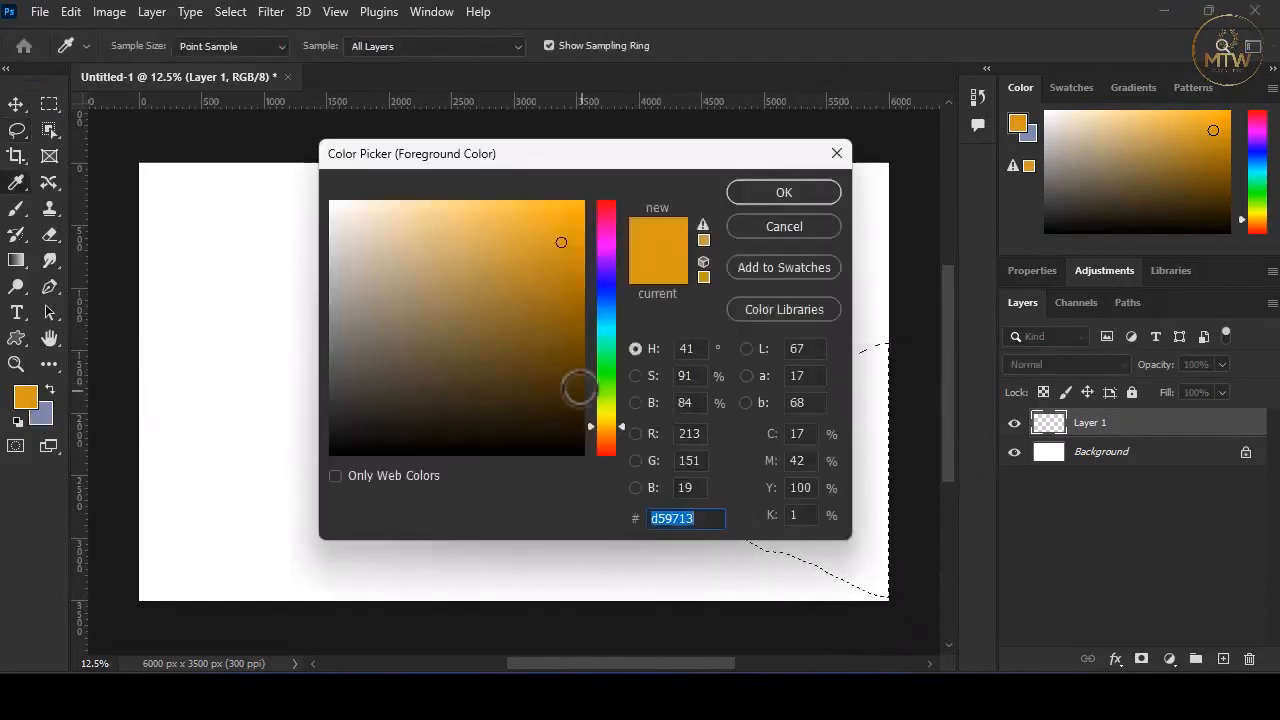
pyautogui.moveTo(579, 388); pyautogui.dragTo(558, 405)
pyautogui.click(771, 198)
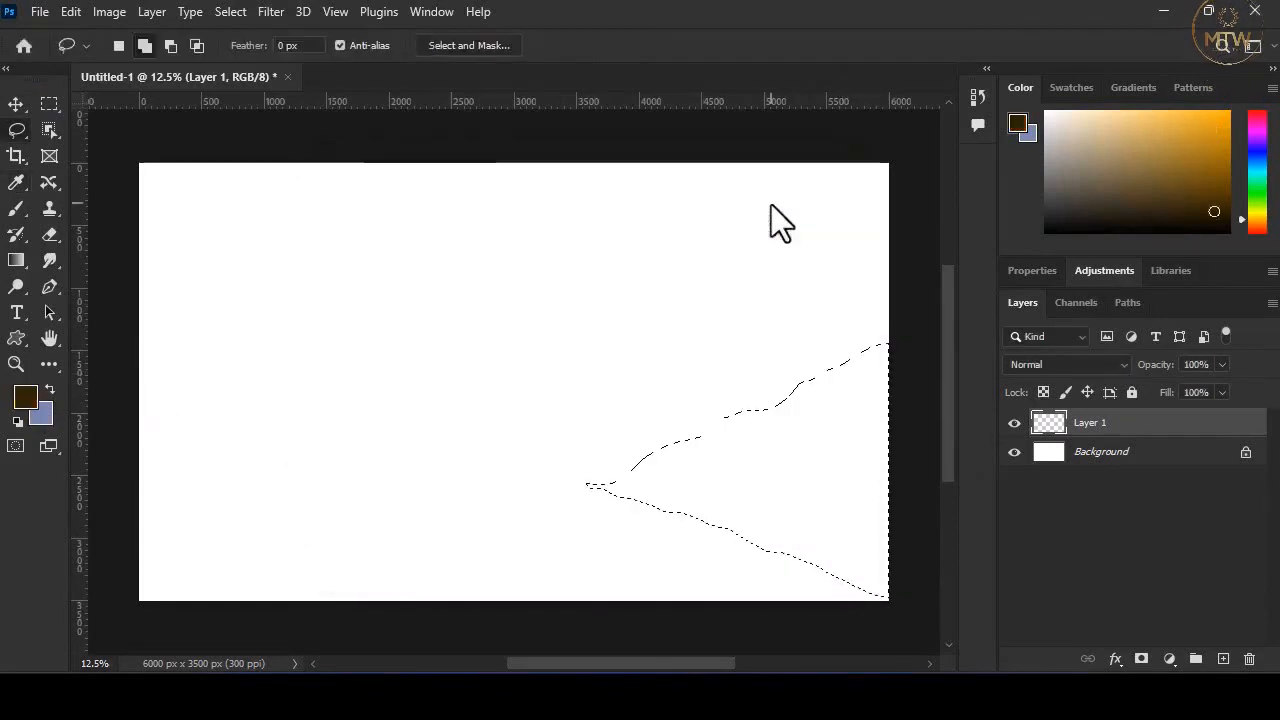
pyautogui.hotkey('alt', 'BackSpace')
pyautogui.hotkey('ctrl', 'd')
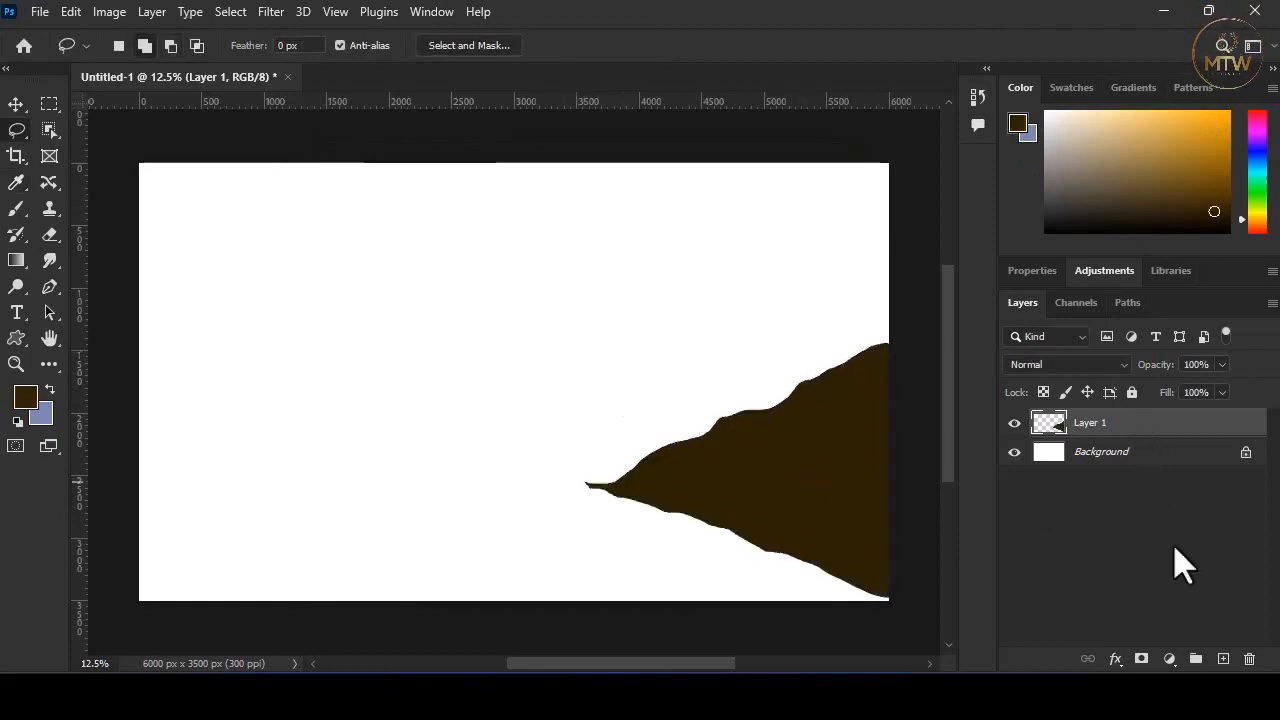
# - On a new layer, lasso a foreground hill in the canvas's lower-right corner and fill it with very dark brown #1d1401
pyautogui.click(1223, 659)
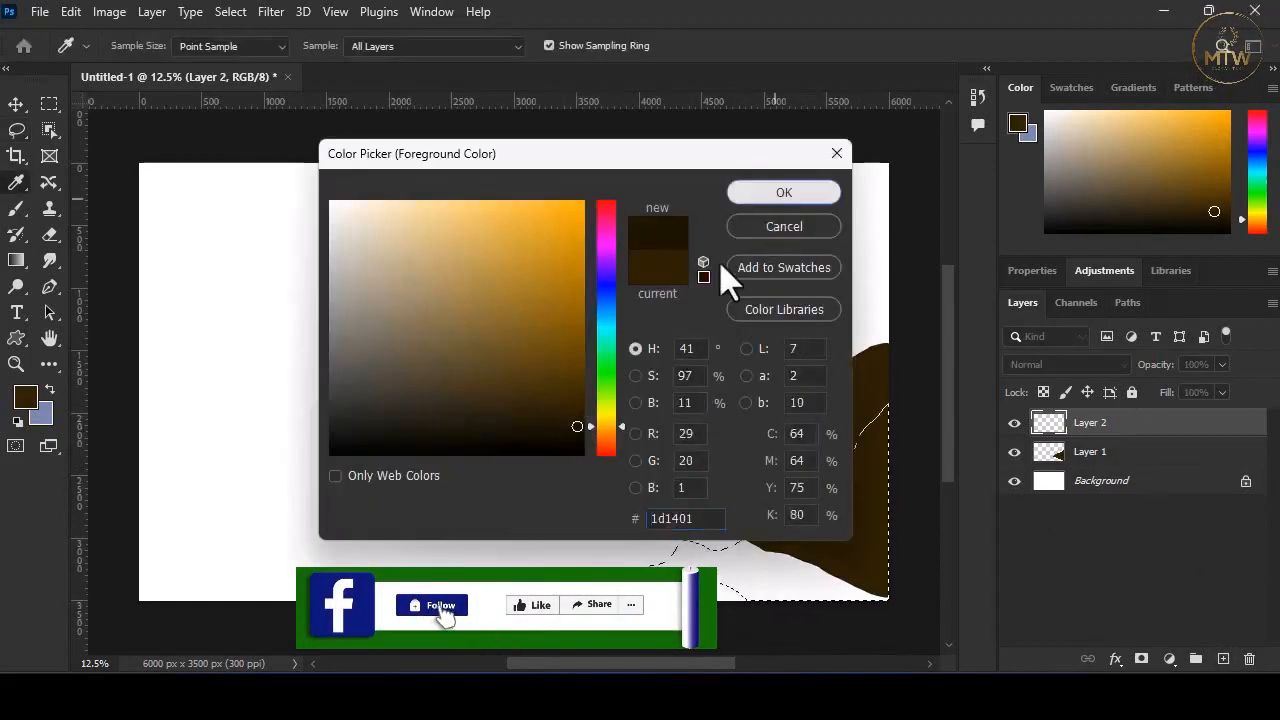
pyautogui.press('Return')
pyautogui.press('l')
pyautogui.hotkey('alt', 'BackSpace')
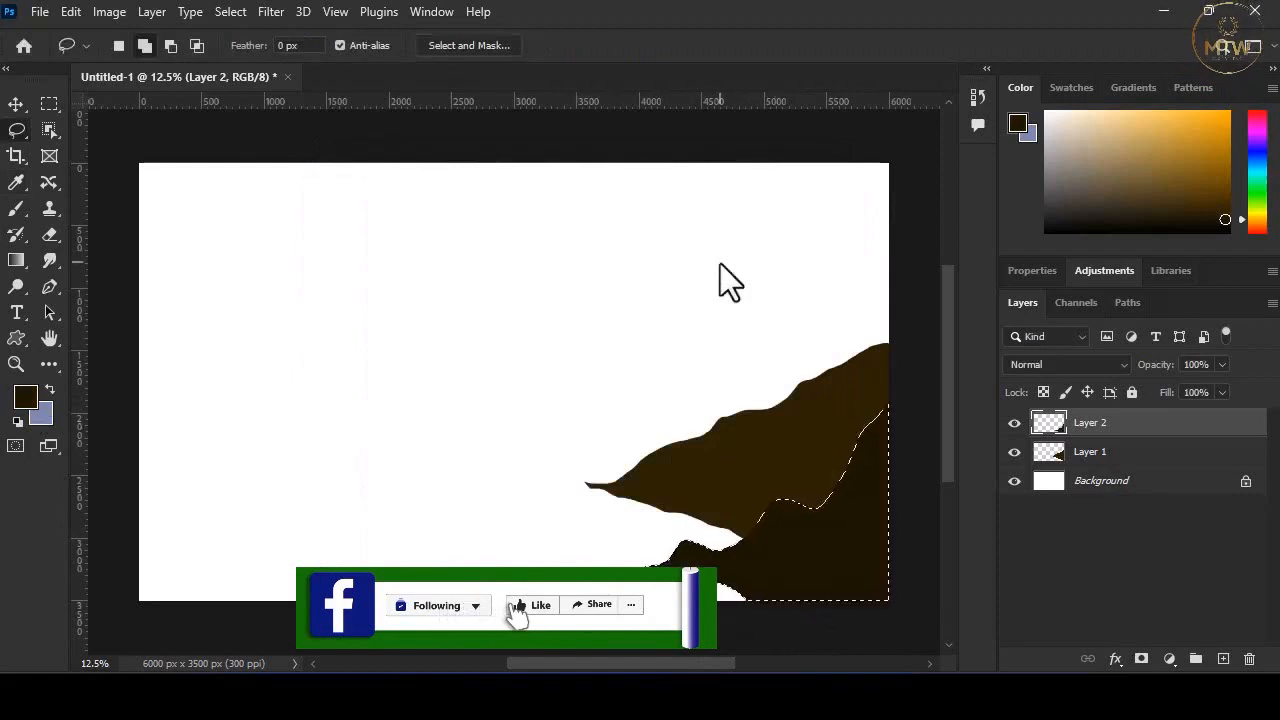
# - Deselect the foreground hill and lasso a jagged mountain outline along the canvas's left edge on a new layer above Layer 1
pyautogui.click(1090, 452)
pyautogui.hotkey('ctrl', 'd')
pyautogui.click(1222, 659)
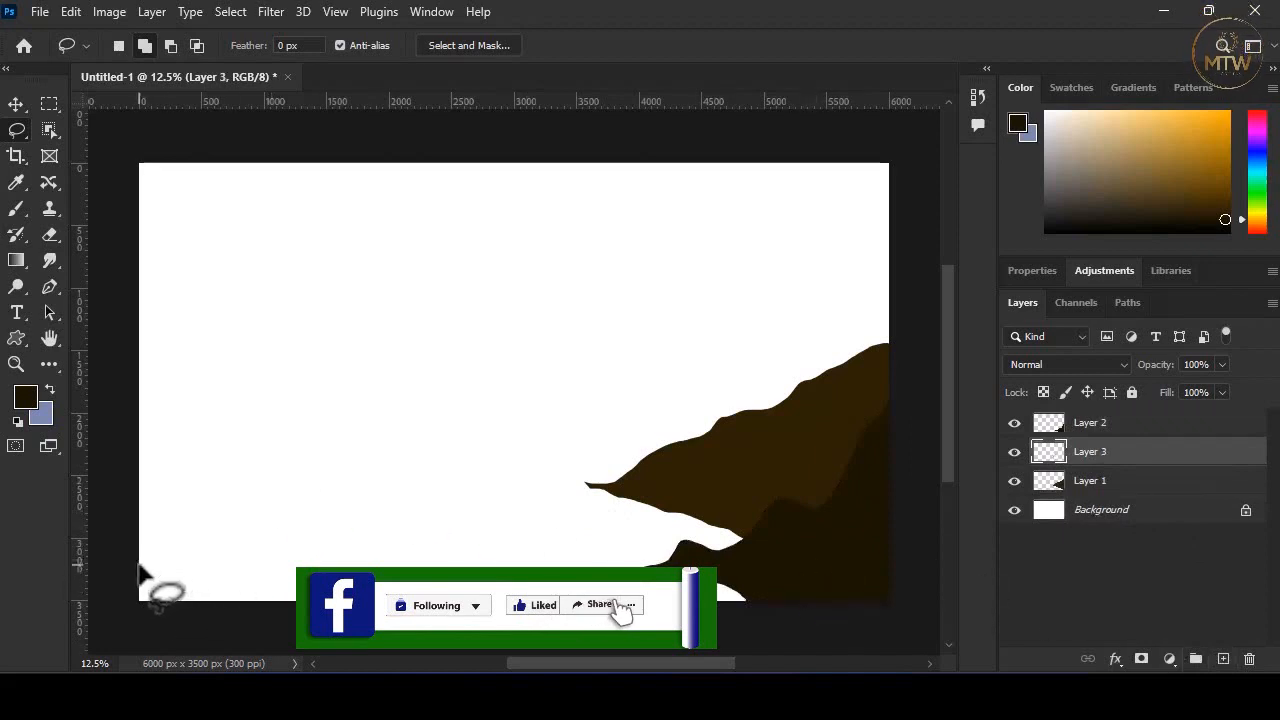
pyautogui.moveTo(140, 568)
pyautogui.mouseDown()
pyautogui.moveTo(340, 492)
pyautogui.moveTo(185, 420)
pyautogui.moveTo(157, 551)
pyautogui.moveTo(165, 600)
pyautogui.mouseUp()
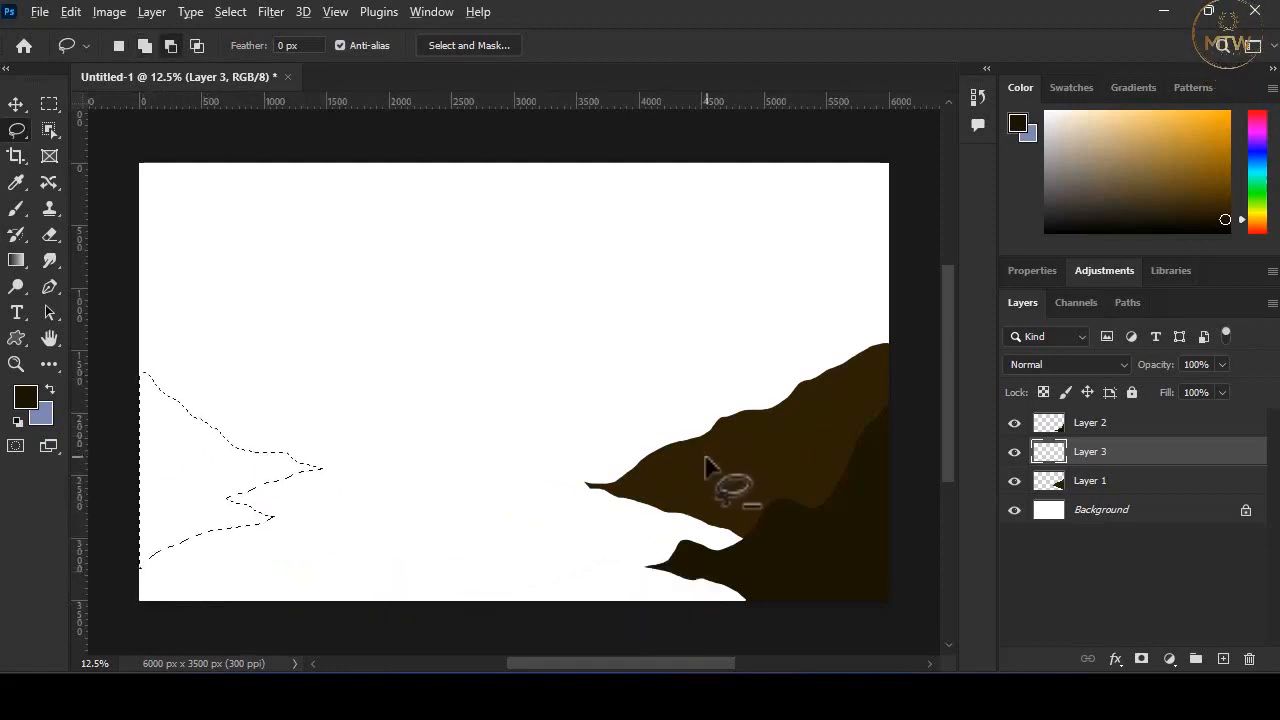
# - Fill the left mountain selection with the brown sampled from the lighter right-hand mountain and deselect it
pyautogui.click(26, 398)
pyautogui.moveTo(650, 161); pyautogui.dragTo(535, 166)
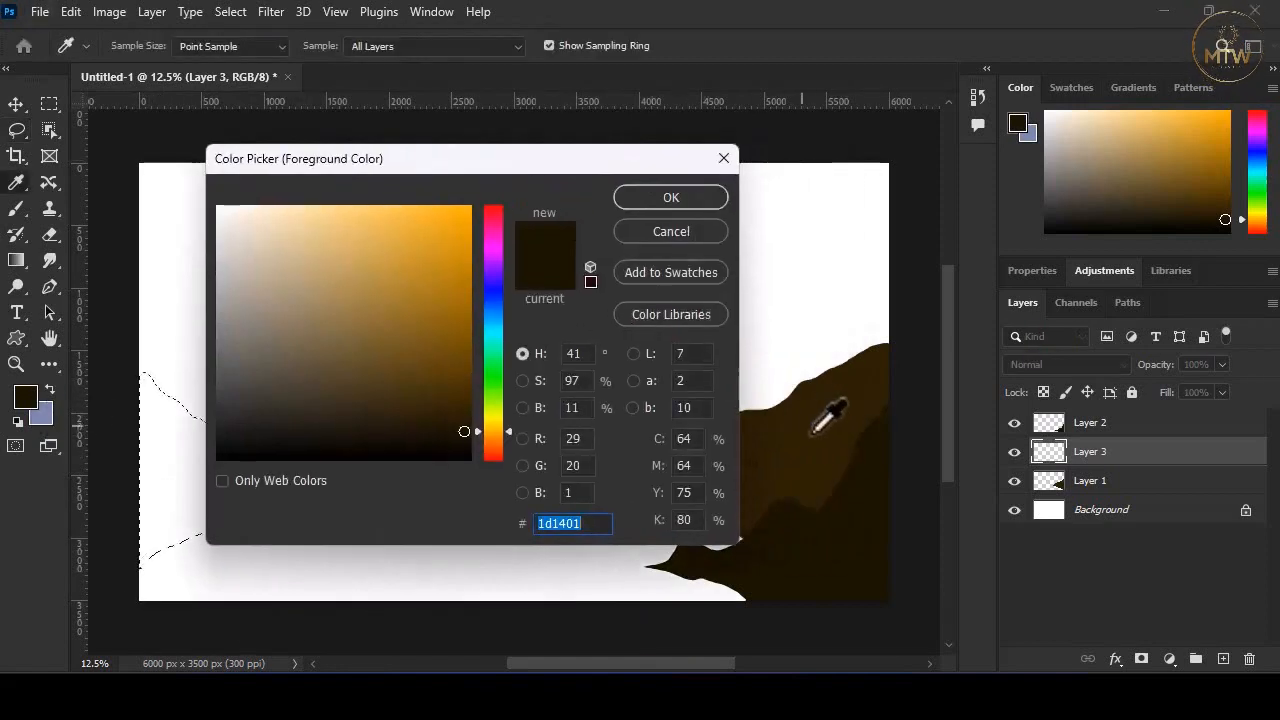
pyautogui.click(815, 426)
pyautogui.click(692, 206)
pyautogui.hotkey('alt', 'BackSpace')
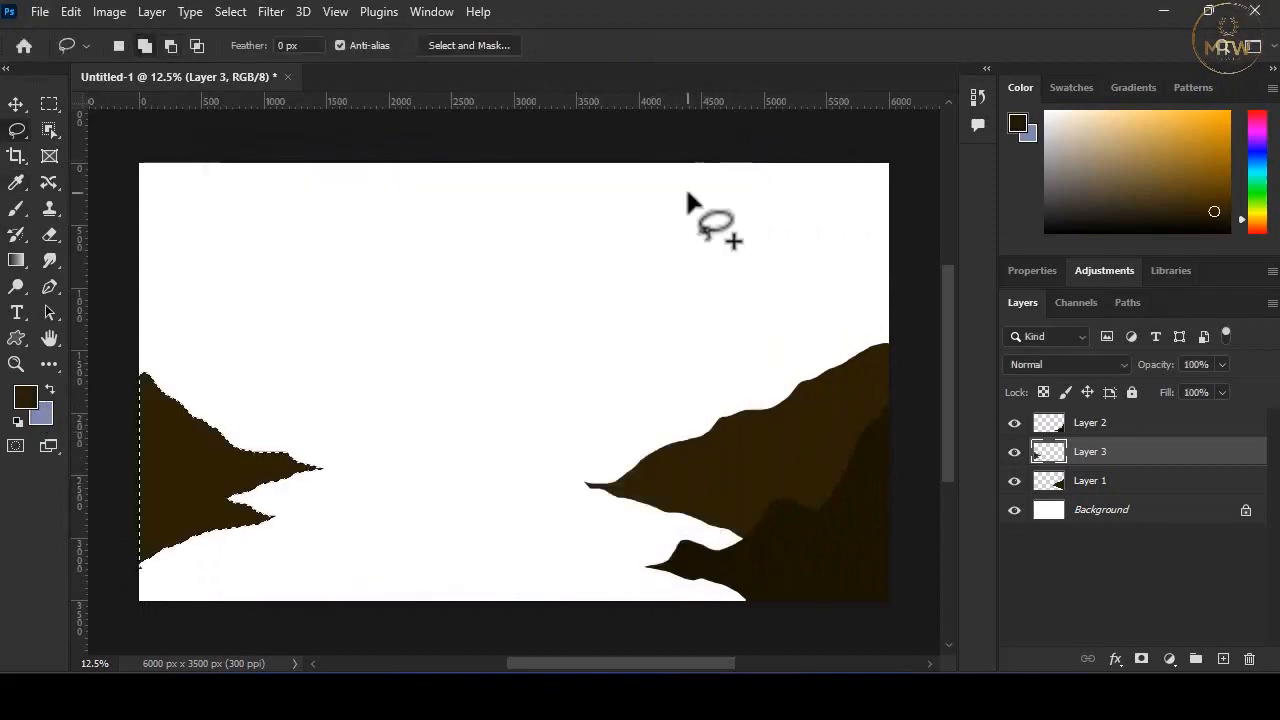
pyautogui.hotkey('ctrl', 'd')
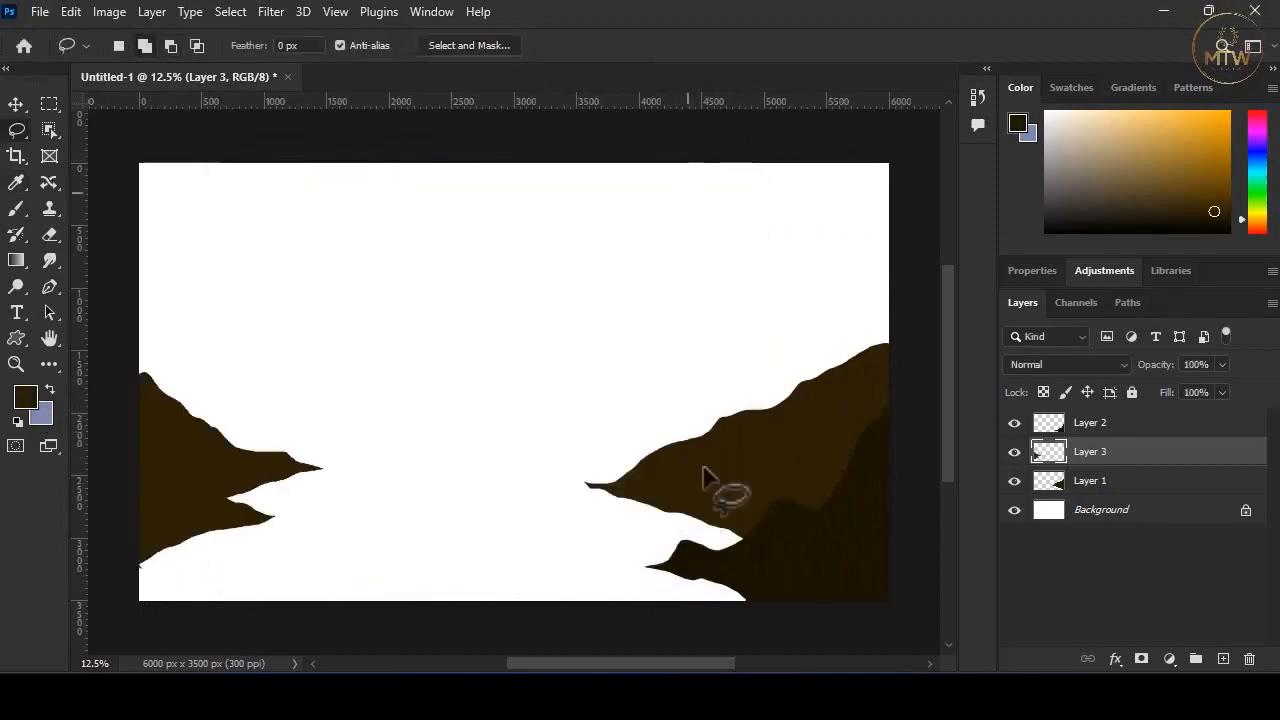
# - On a new layer, lasso a foreground hill in the lower-left corner and fill it with the darkest brown sampled from the right-hand foreground hill
pyautogui.click(1223, 659)
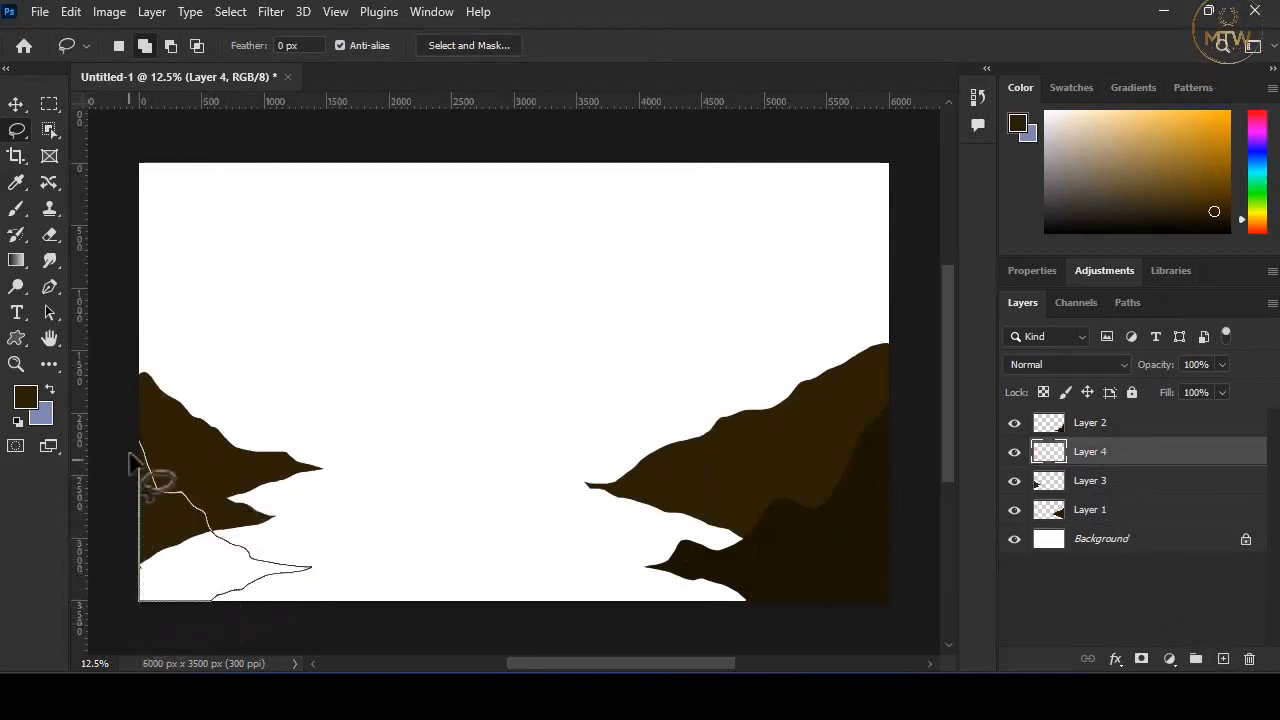
pyautogui.moveTo(128, 463); pyautogui.dragTo(138, 470)
pyautogui.click(30, 402)
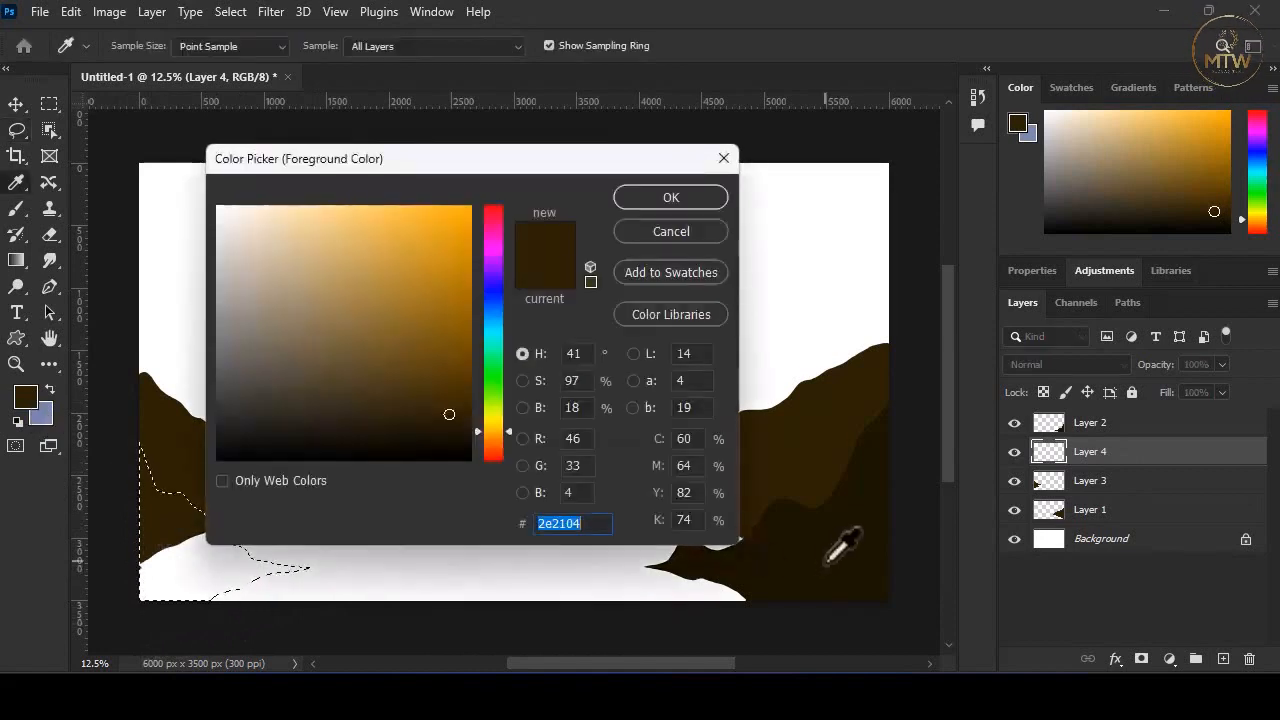
pyautogui.click(826, 563)
pyautogui.click(694, 200)
pyautogui.hotkey('alt', 'BackSpace')
pyautogui.hotkey('ctrl', 'd')
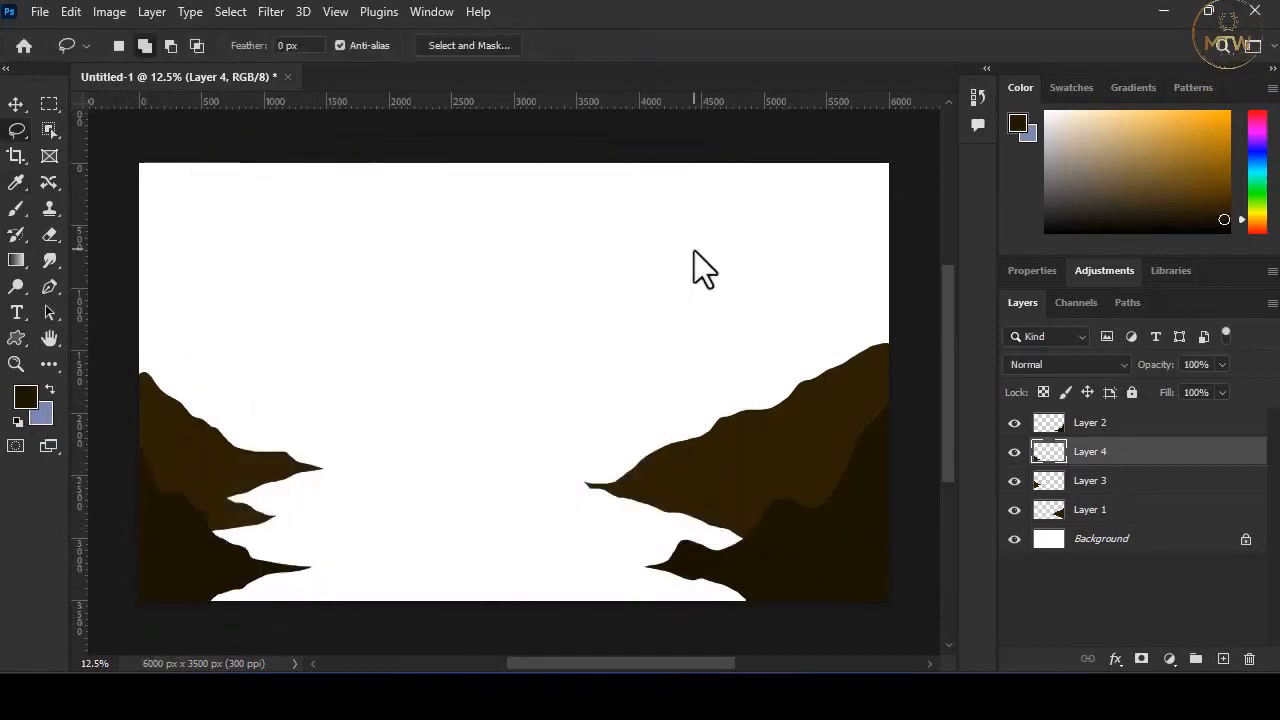
# - Add a new layer directly above the Background and make a full-width rectangular selection from the canvas top down to the horizon
pyautogui.click(1110, 541)
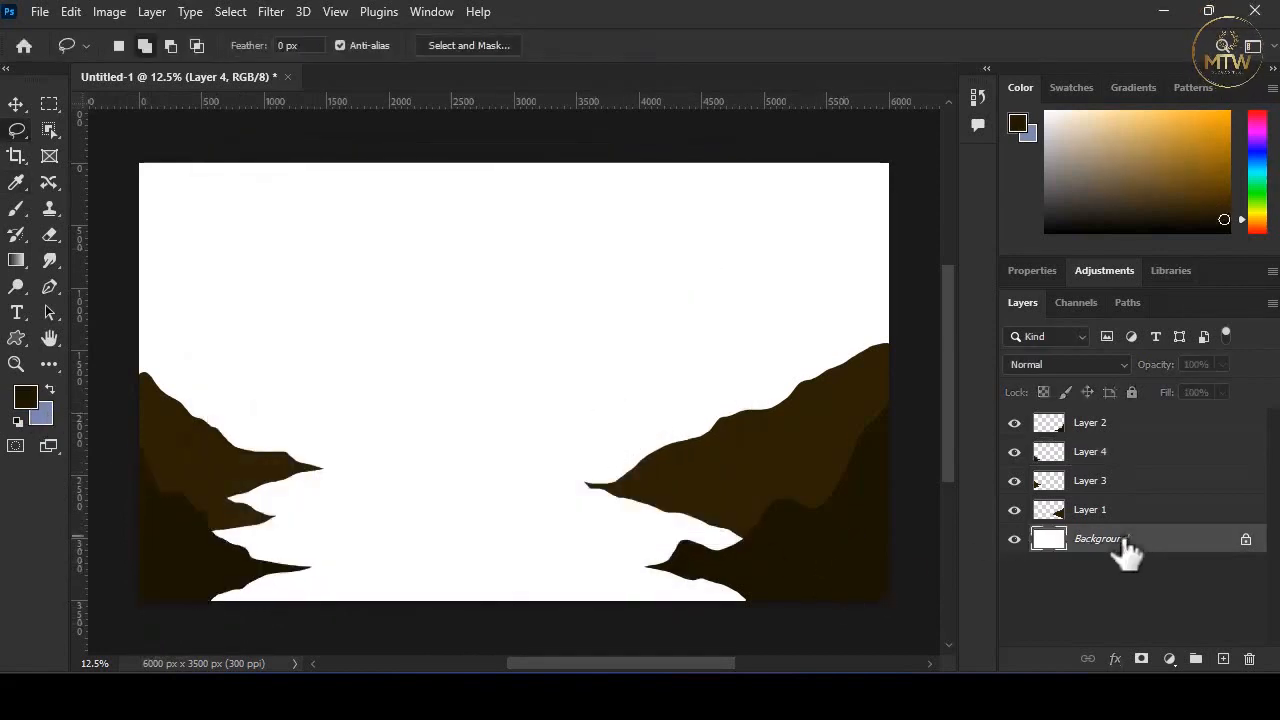
pyautogui.click(1224, 659)
pyautogui.click(49, 104)
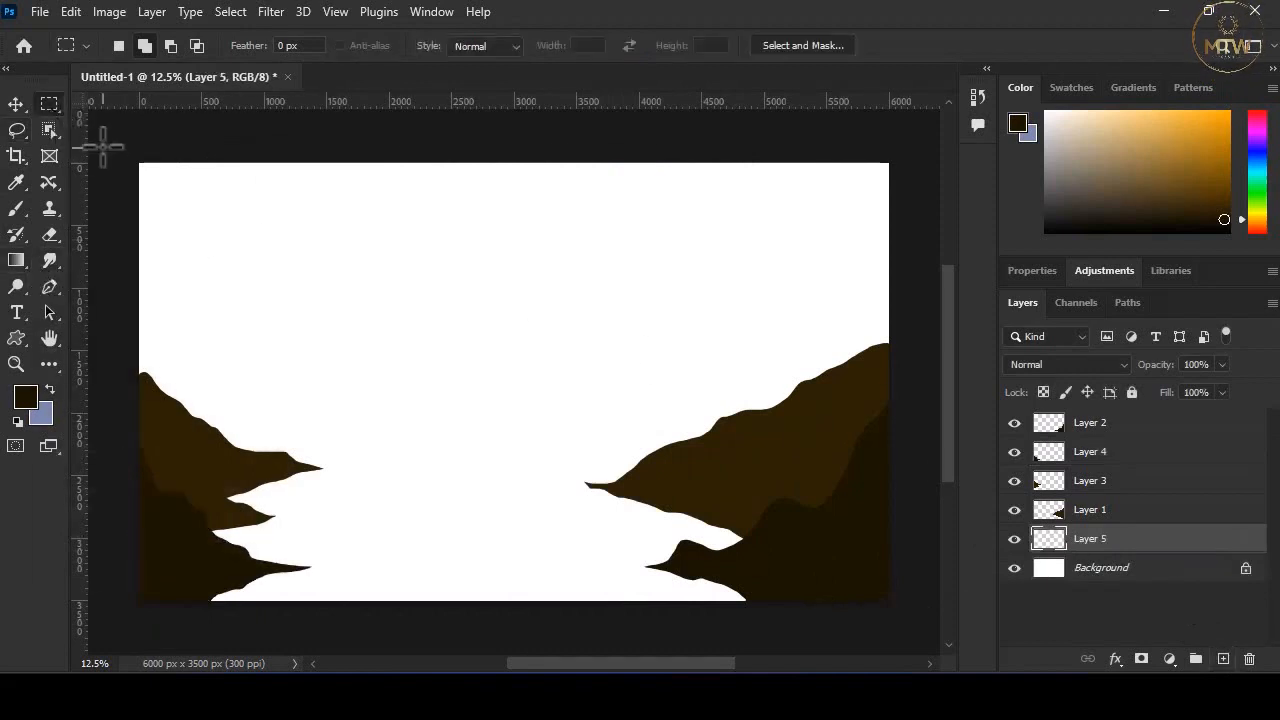
pyautogui.moveTo(120, 148)
pyautogui.mouseDown()
pyautogui.moveTo(423, 289)
pyautogui.moveTo(809, 426)
pyautogui.moveTo(910, 433)
pyautogui.mouseUp()
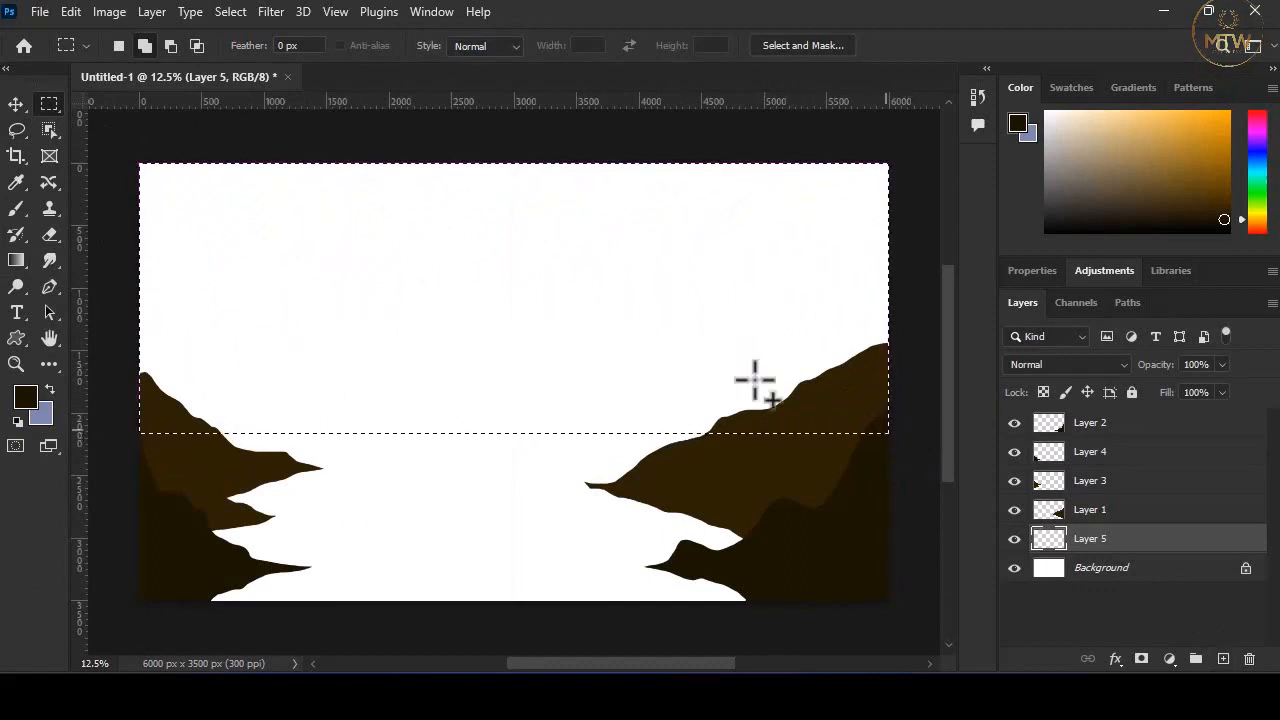
# - Edit the Gradient tool's blue stop at location 11% to deep blue #133191
pyautogui.click(17, 261)
pyautogui.click(150, 46)
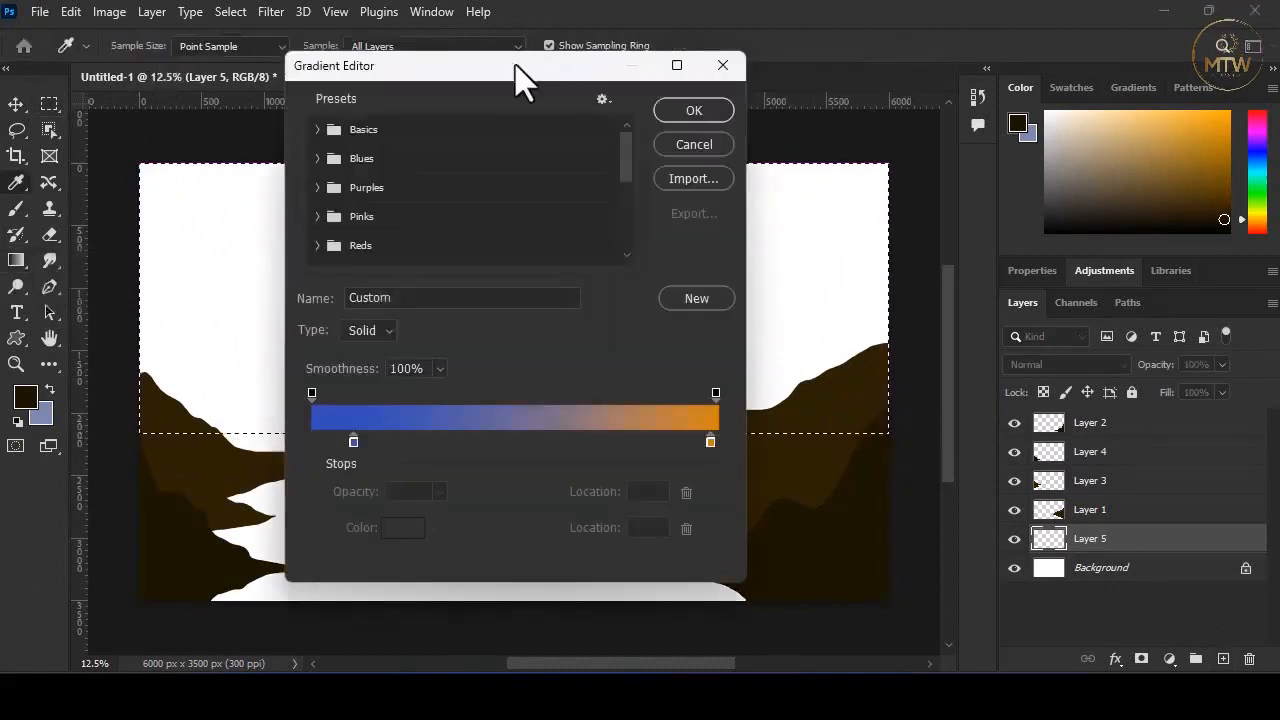
pyautogui.moveTo(523, 77); pyautogui.dragTo(660, 90)
pyautogui.click(496, 452)
pyautogui.click(543, 538)
pyautogui.click(494, 285)
pyautogui.click(426, 292)
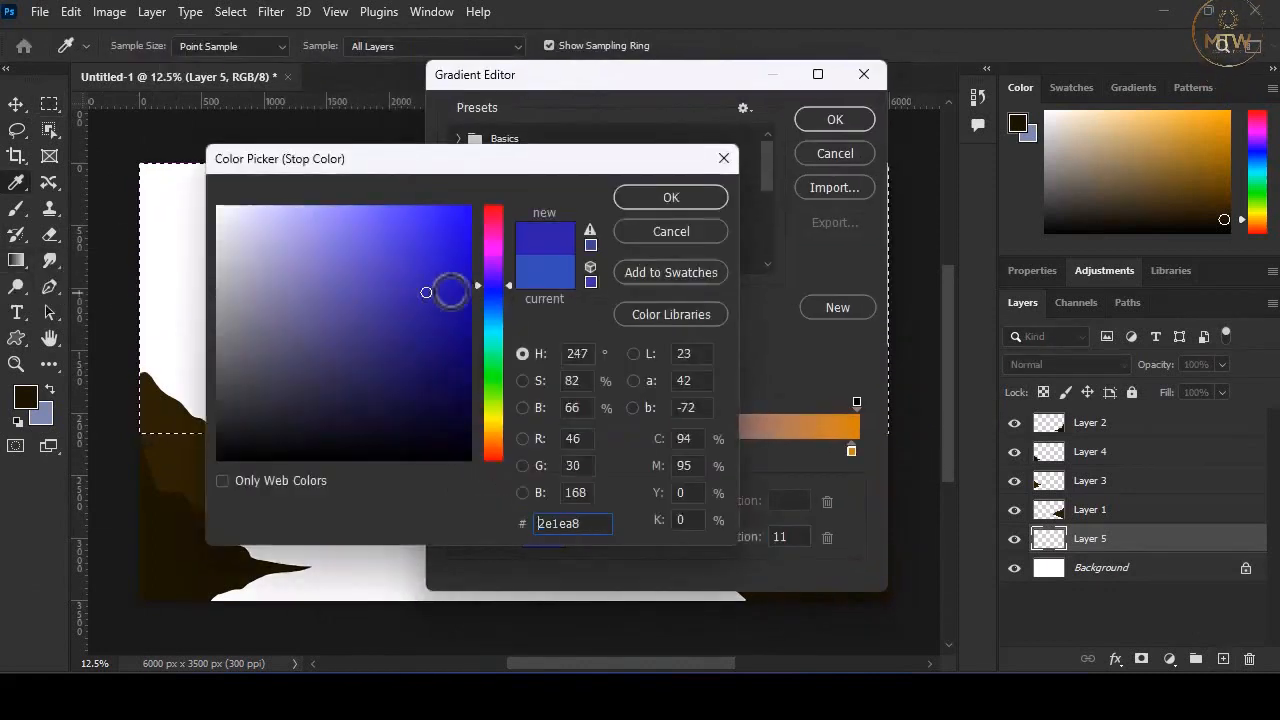
pyautogui.click(495, 300)
pyautogui.click(630, 198)
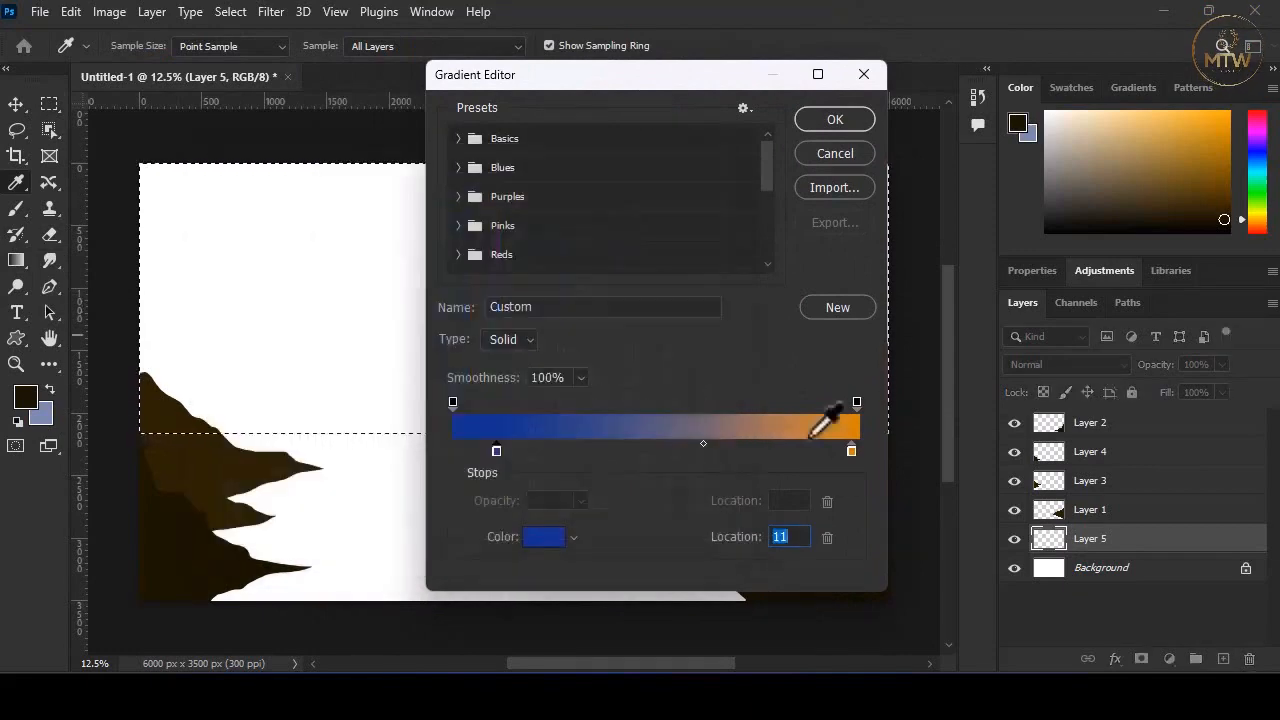
# - Recolor the gradient's 99% stop golden orange and fill the sky selection vertically from blue at the top to orange at the horizon
pyautogui.click(851, 450)
pyautogui.click(543, 538)
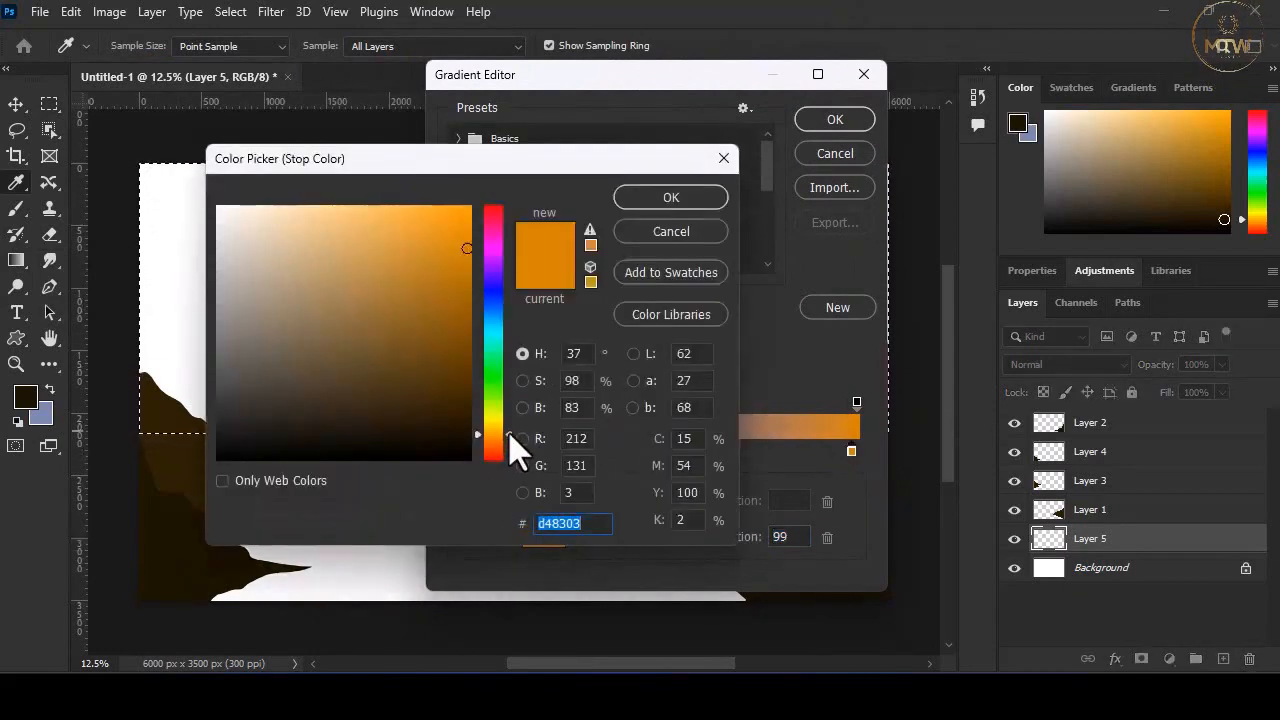
pyautogui.moveTo(460, 322); pyautogui.dragTo(443, 271)
pyautogui.press('Return')
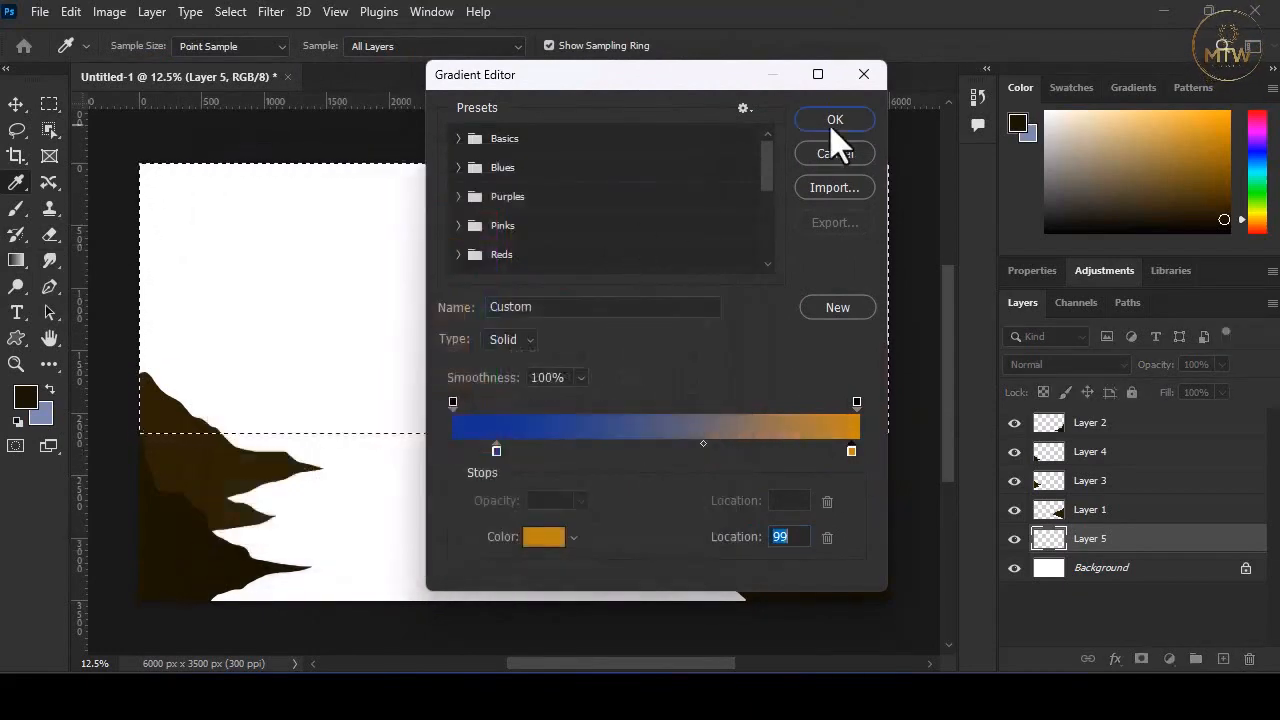
pyautogui.click(830, 120)
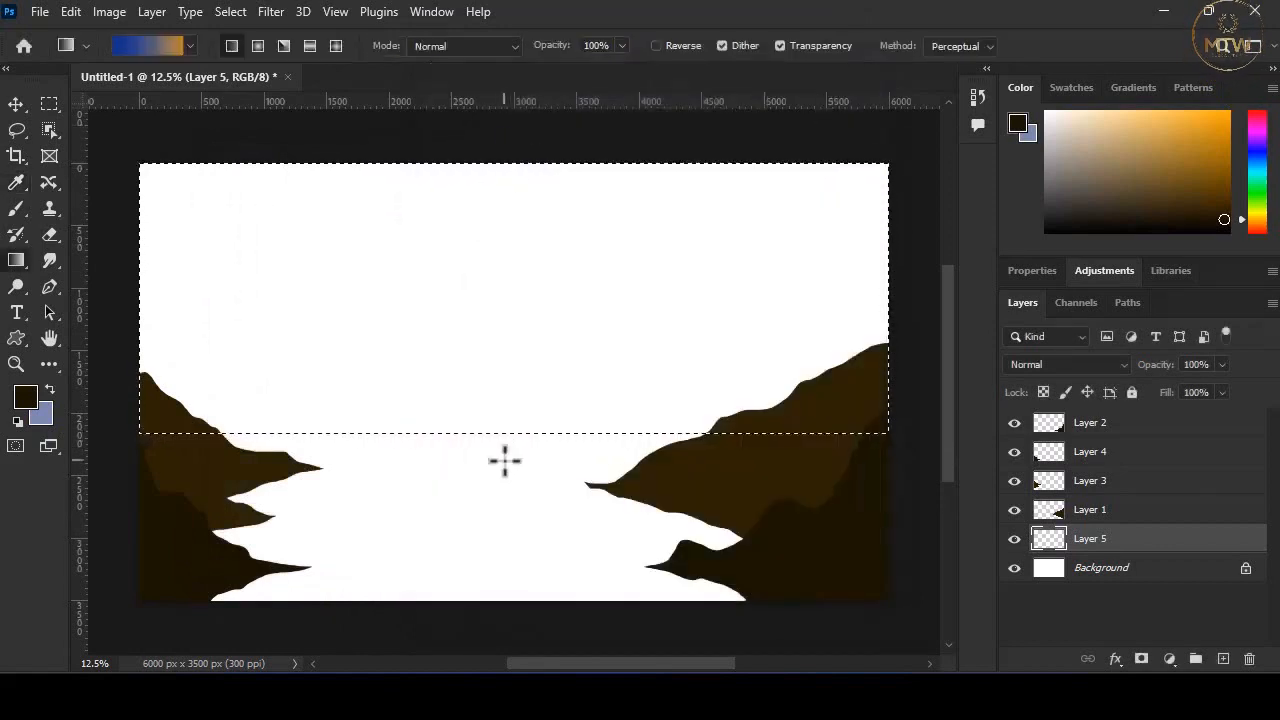
pyautogui.moveTo(505, 168); pyautogui.dragTo(505, 461)
pyautogui.hotkey('ctrl', 'd')
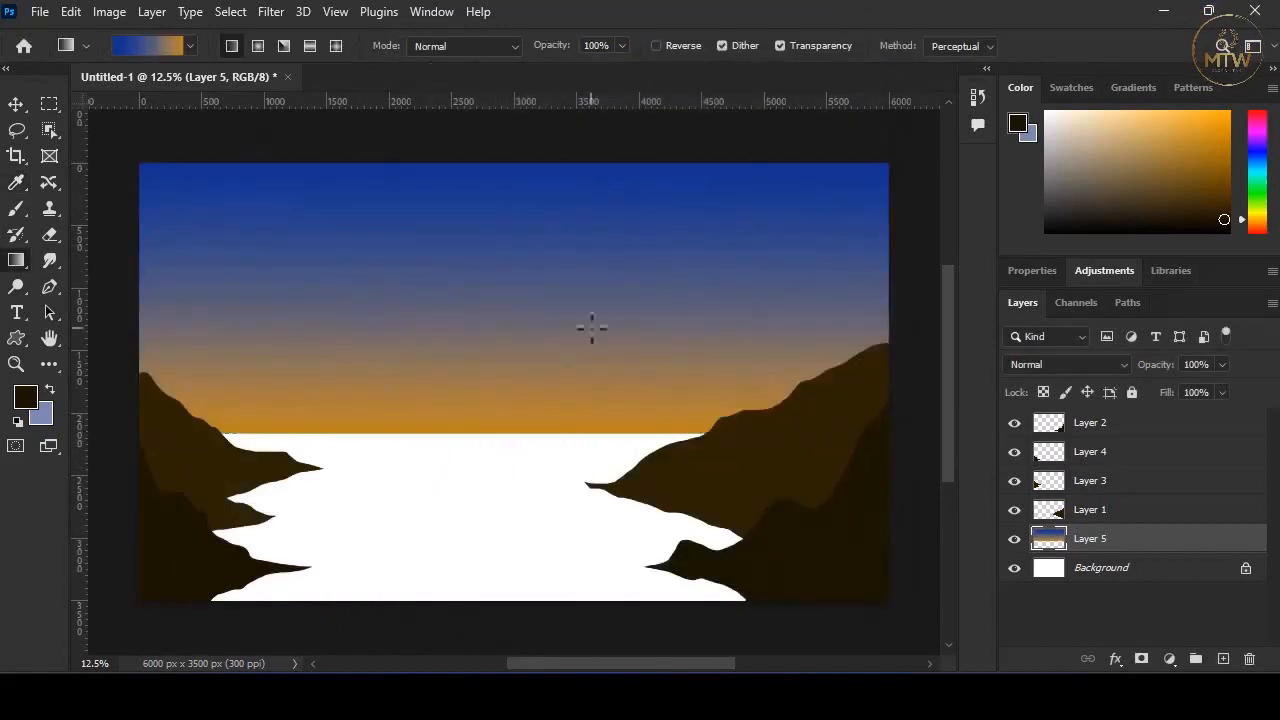
# - Add a new layer above the sky and make a full-width rectangular selection of the water area below the horizon
pyautogui.click(1223, 660)
pyautogui.rightClick(50, 106)
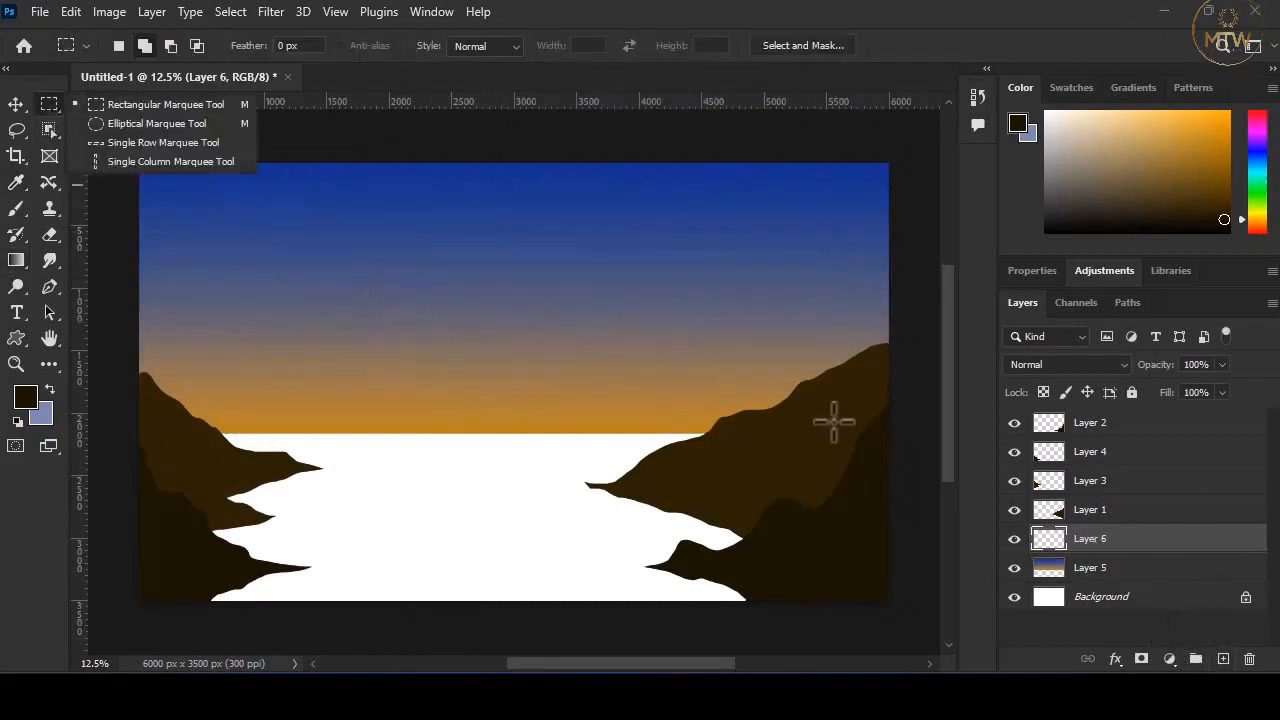
pyautogui.moveTo(900, 434); pyautogui.dragTo(128, 580)
# - Darken the gradient's blue stop at 11% to navy #17306e for the water
pyautogui.rightClick(16, 260)
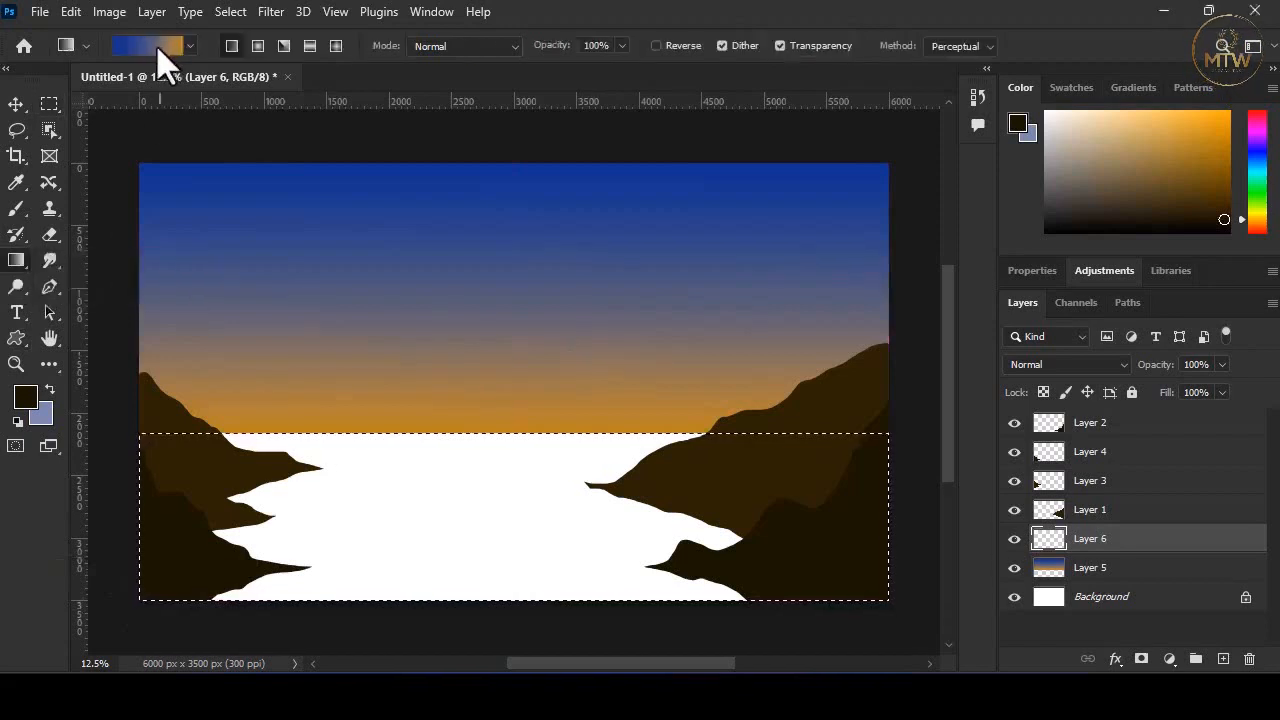
pyautogui.click(150, 46)
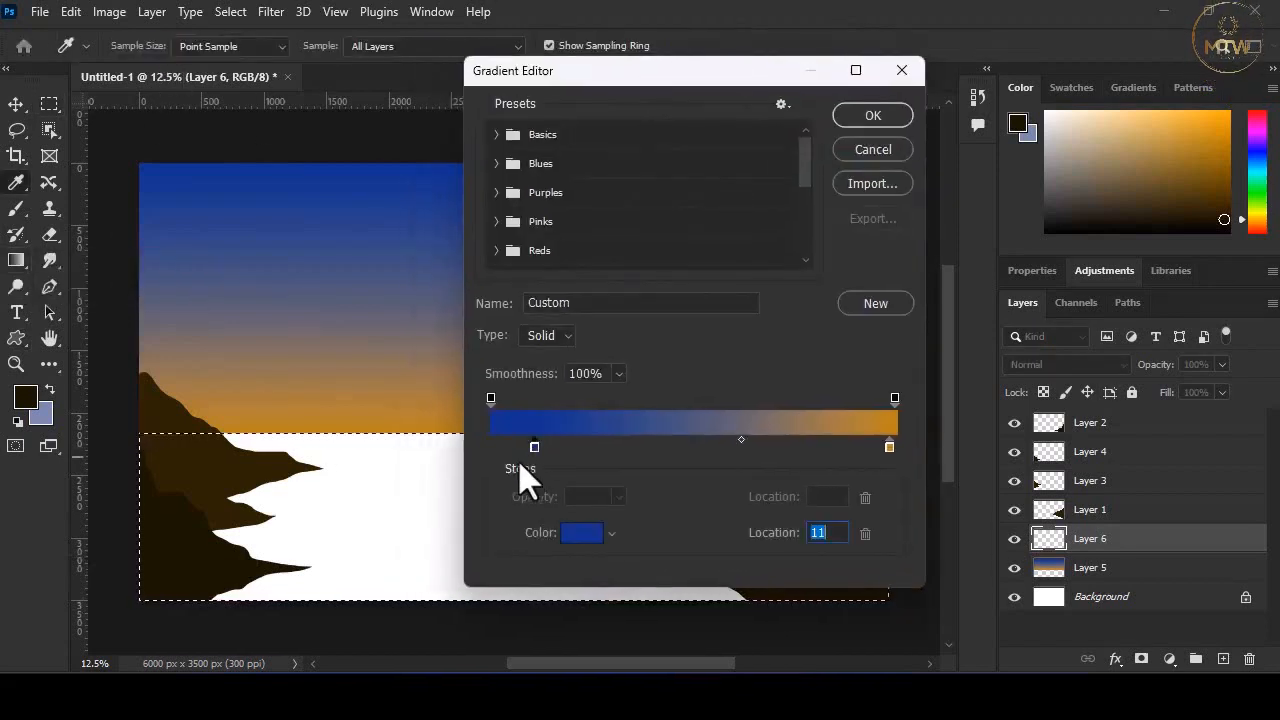
pyautogui.click(580, 534)
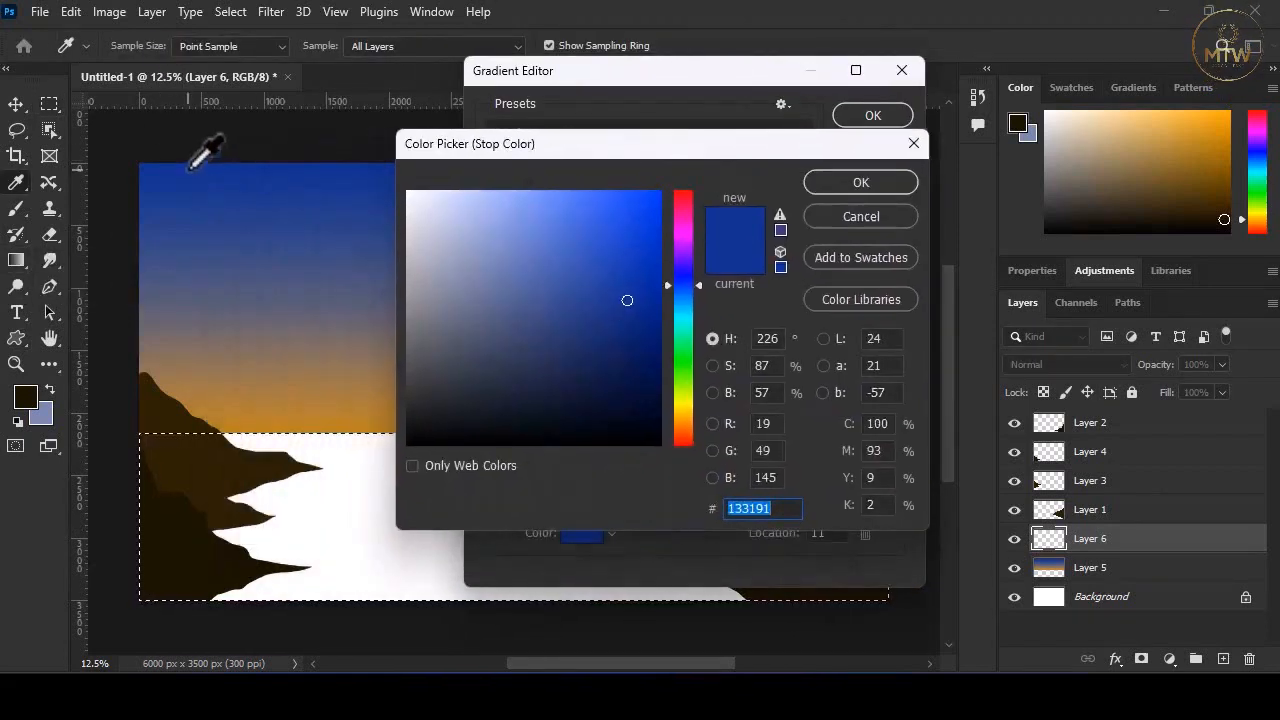
pyautogui.moveTo(628, 300); pyautogui.dragTo(607, 335)
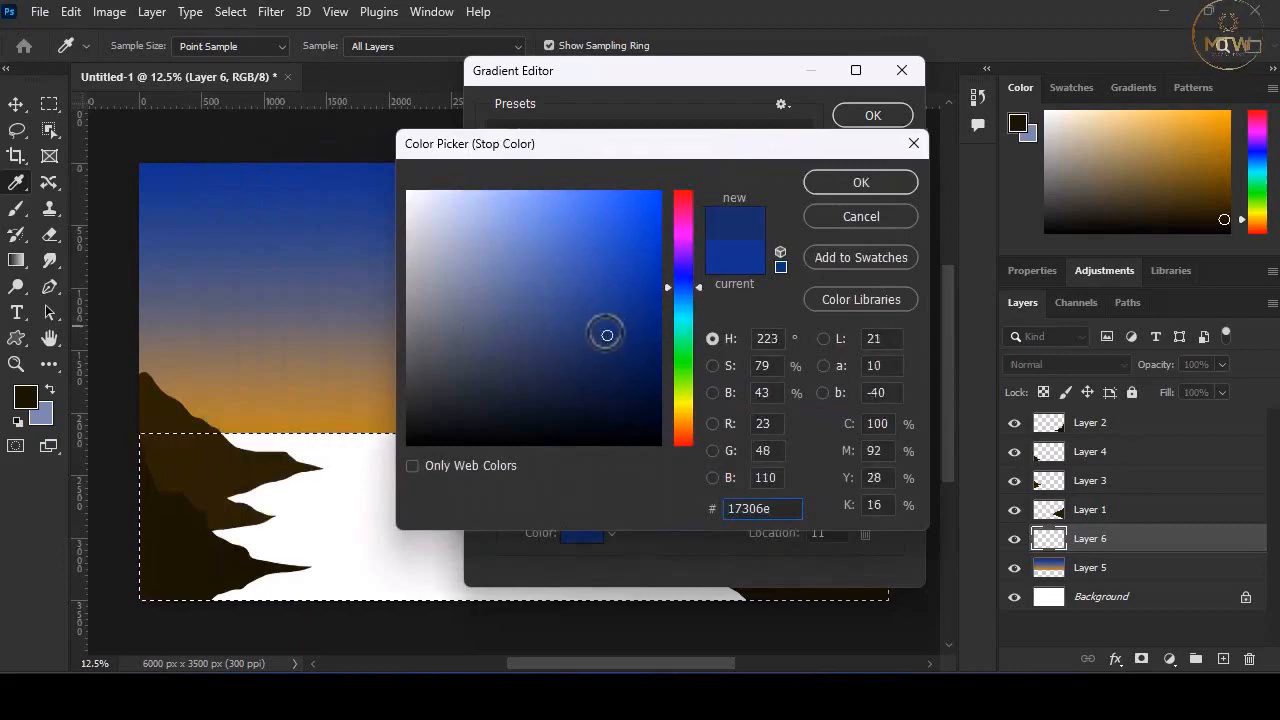
pyautogui.click(855, 184)
# - Move the gradient's orange stop to location 98% and shift the color midpoint slightly toward it
pyautogui.moveTo(742, 446); pyautogui.dragTo(768, 398)
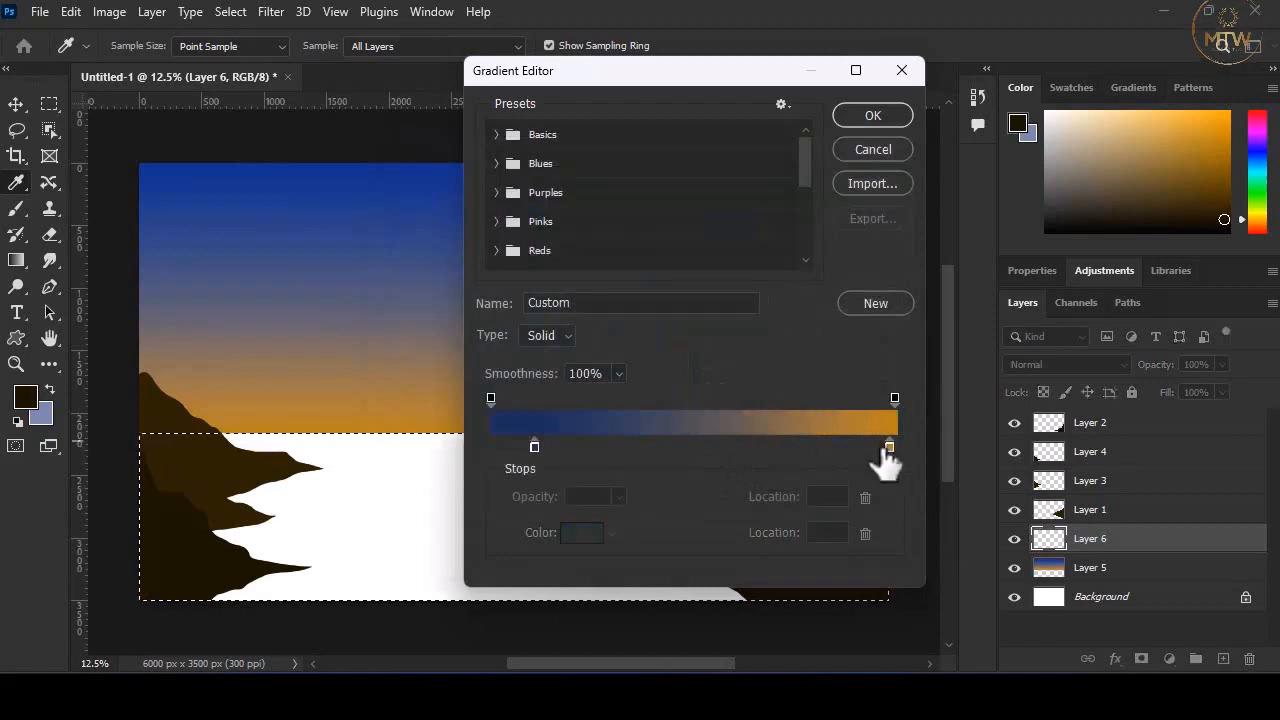
pyautogui.moveTo(888, 449); pyautogui.dragTo(884, 450)
pyautogui.moveTo(740, 442); pyautogui.dragTo(751, 443)
# - Recolor the gradient's orange stop at 98% to a more reddish orange
pyautogui.click(885, 447)
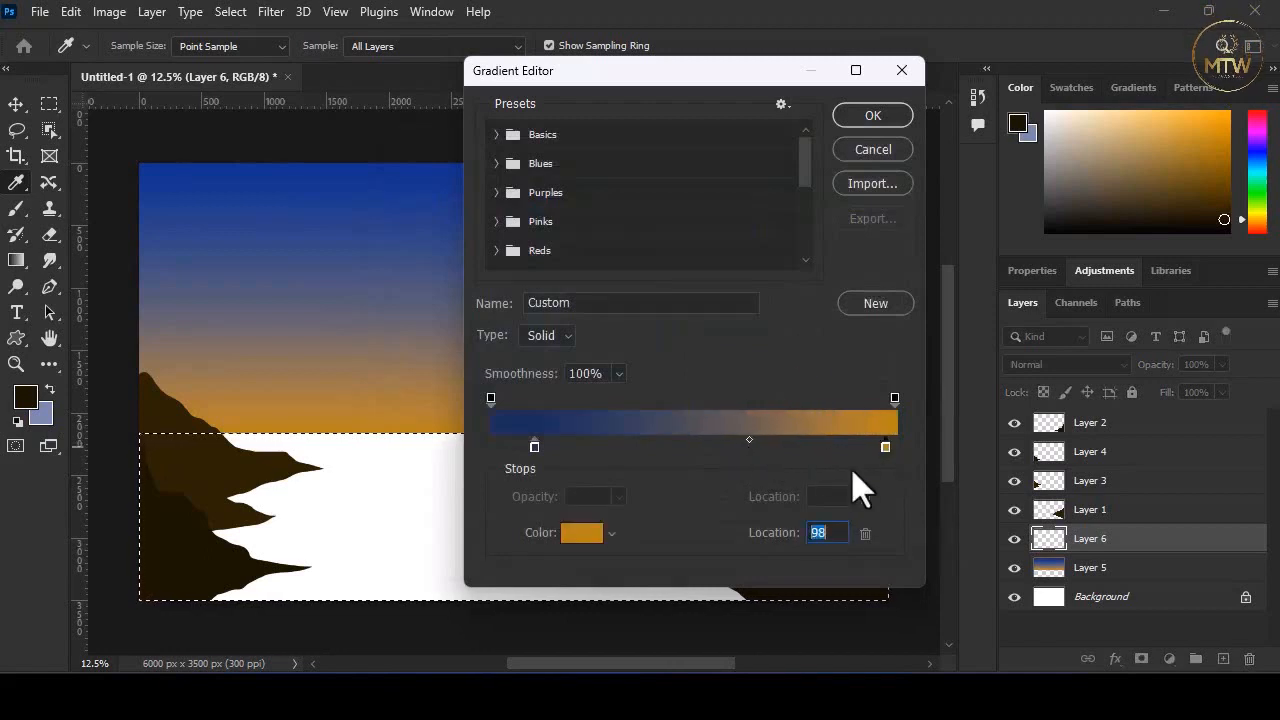
pyautogui.click(586, 538)
pyautogui.click(697, 424)
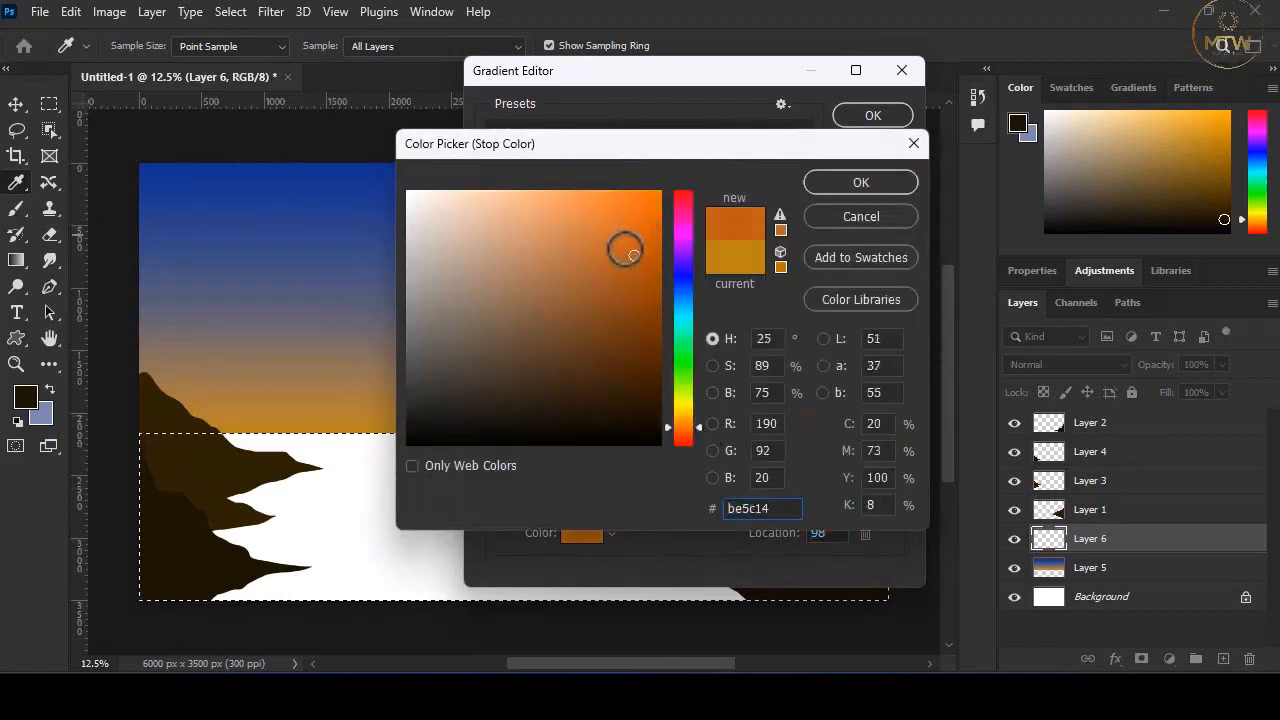
pyautogui.moveTo(633, 255); pyautogui.dragTo(640, 244)
pyautogui.click(845, 186)
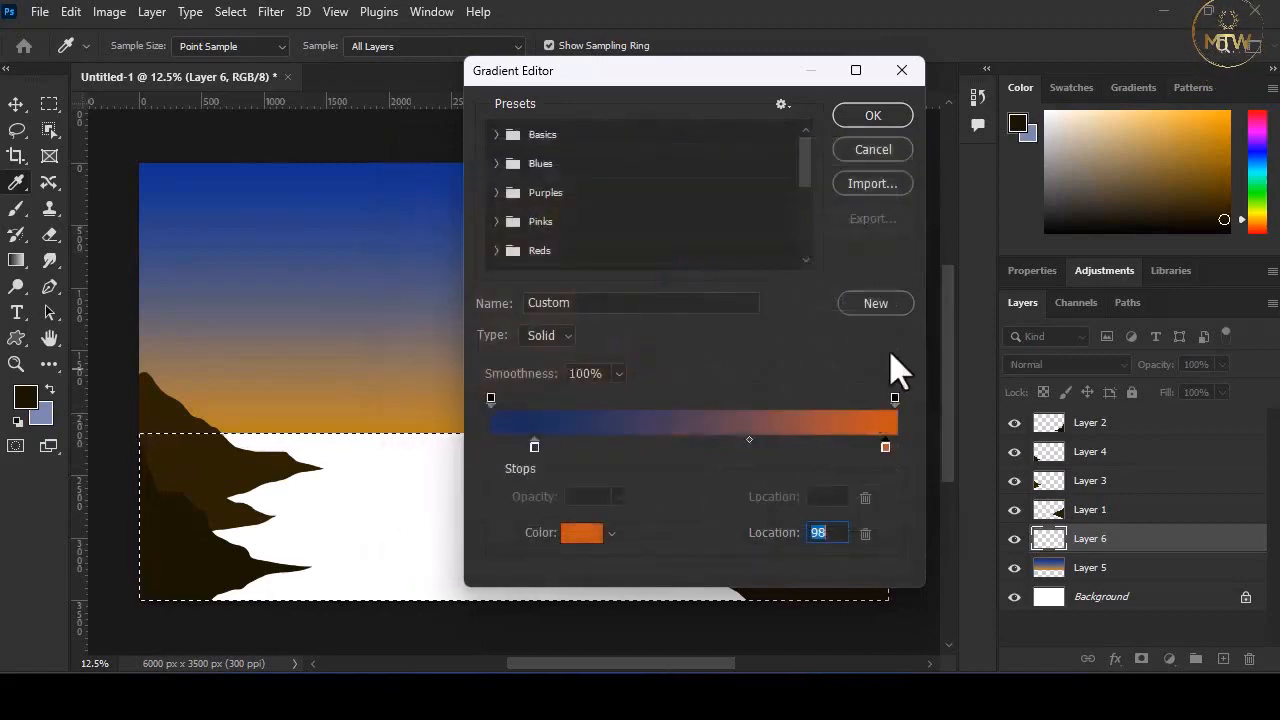
# - Accept the edited gradient, fill the water selection from reddish orange at the horizon to navy at the bottom edge, and deselect
pyautogui.click(873, 116)
pyautogui.moveTo(496, 425); pyautogui.dragTo(496, 428)
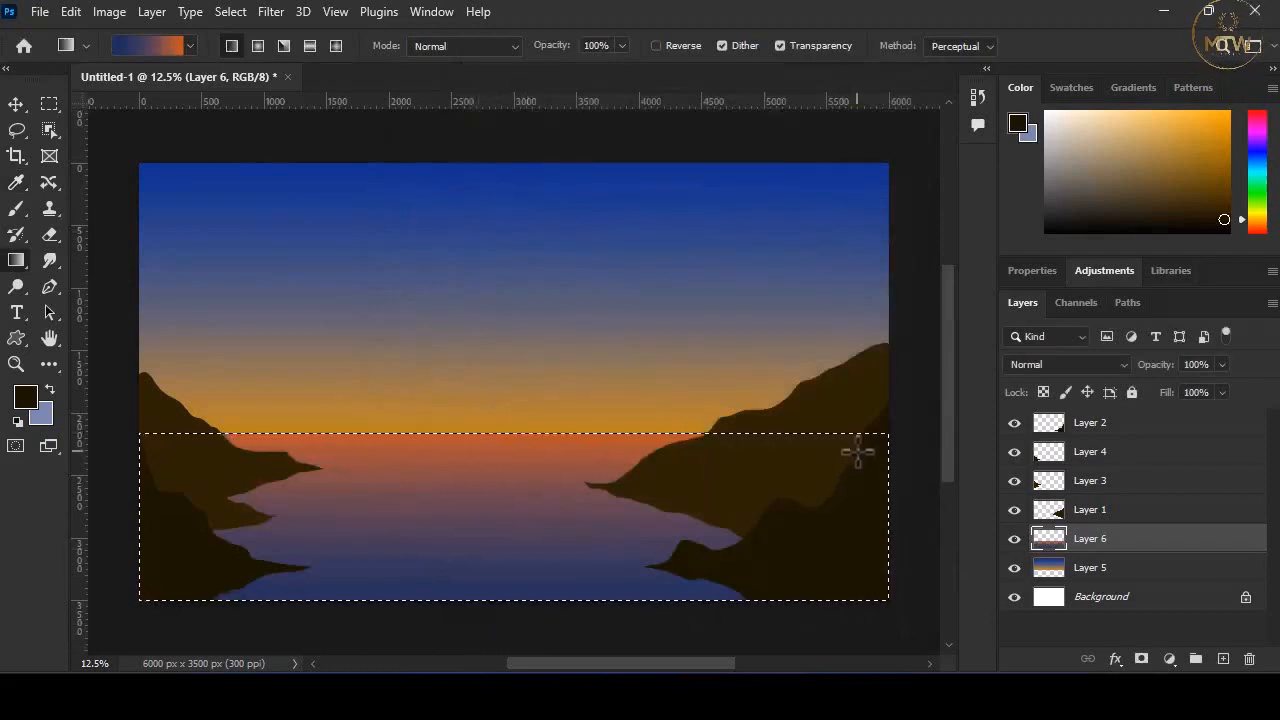
pyautogui.hotkey('ctrl', 'd')
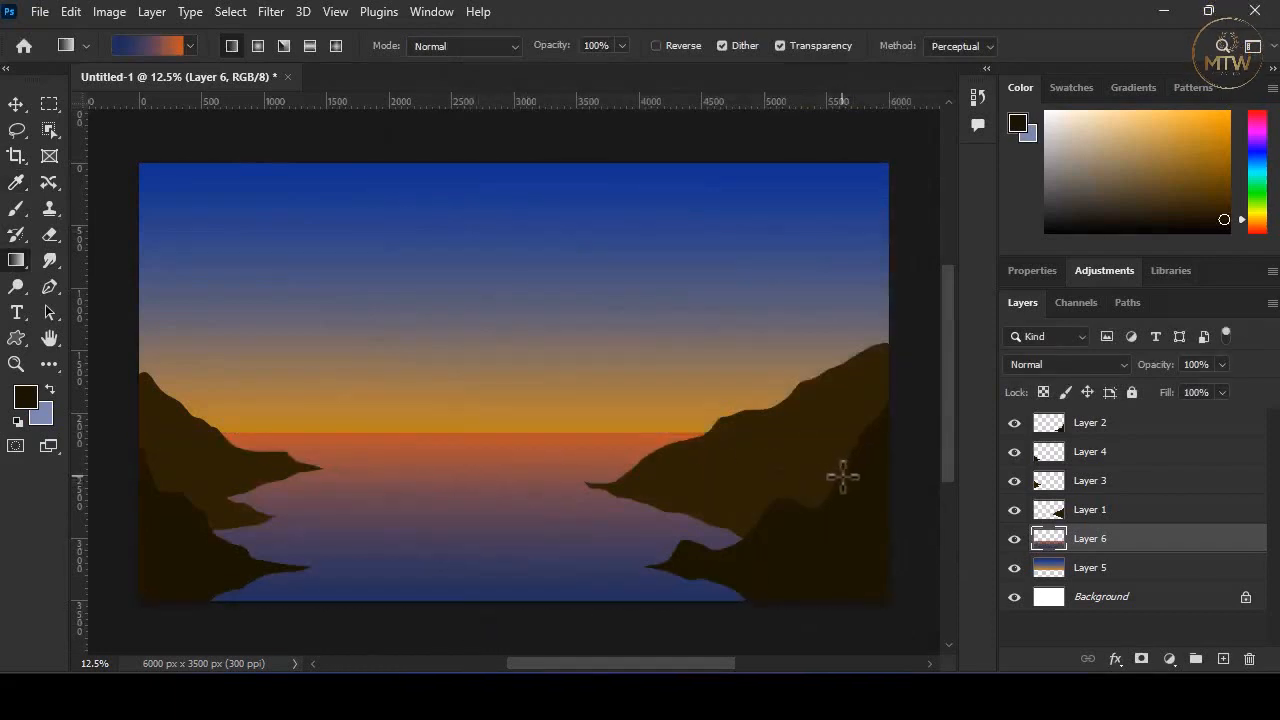
# - Add a new layer directly above the sky gradient layer and set up a hard round brush
pyautogui.click(1130, 578)
pyautogui.click(1223, 659)
pyautogui.click(16, 208)
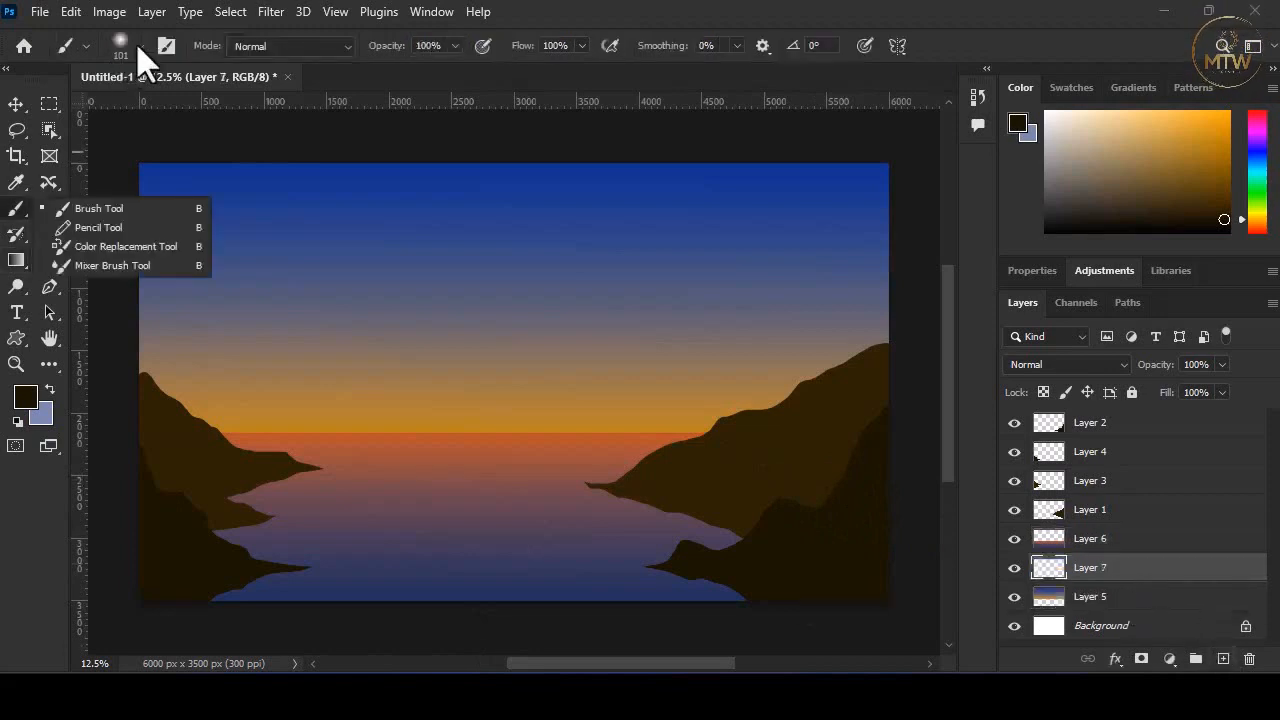
pyautogui.click(120, 45)
pyautogui.click(140, 46)
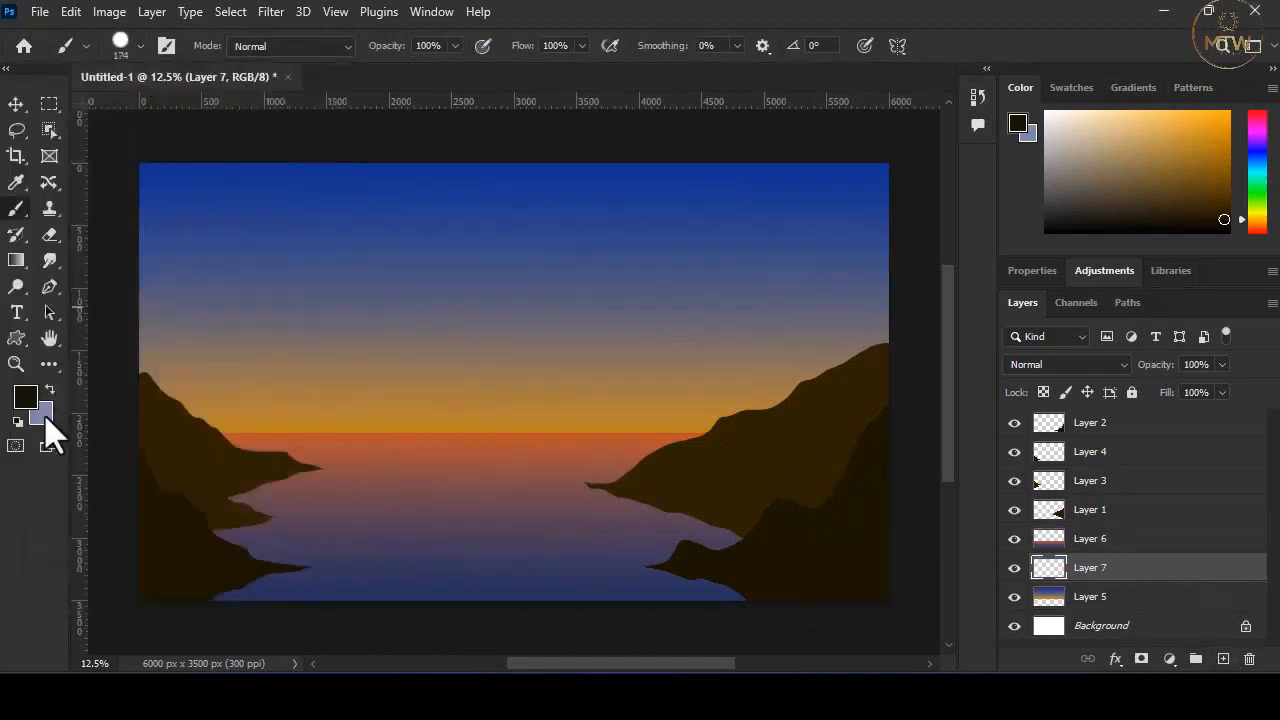
# - Swap the foreground and background colors, set the foreground to white #ffffff and enlarge the brush to about 574 px
pyautogui.click(49, 390)
pyautogui.click(26, 398)
pyautogui.click(414, 205)
pyautogui.click(407, 191)
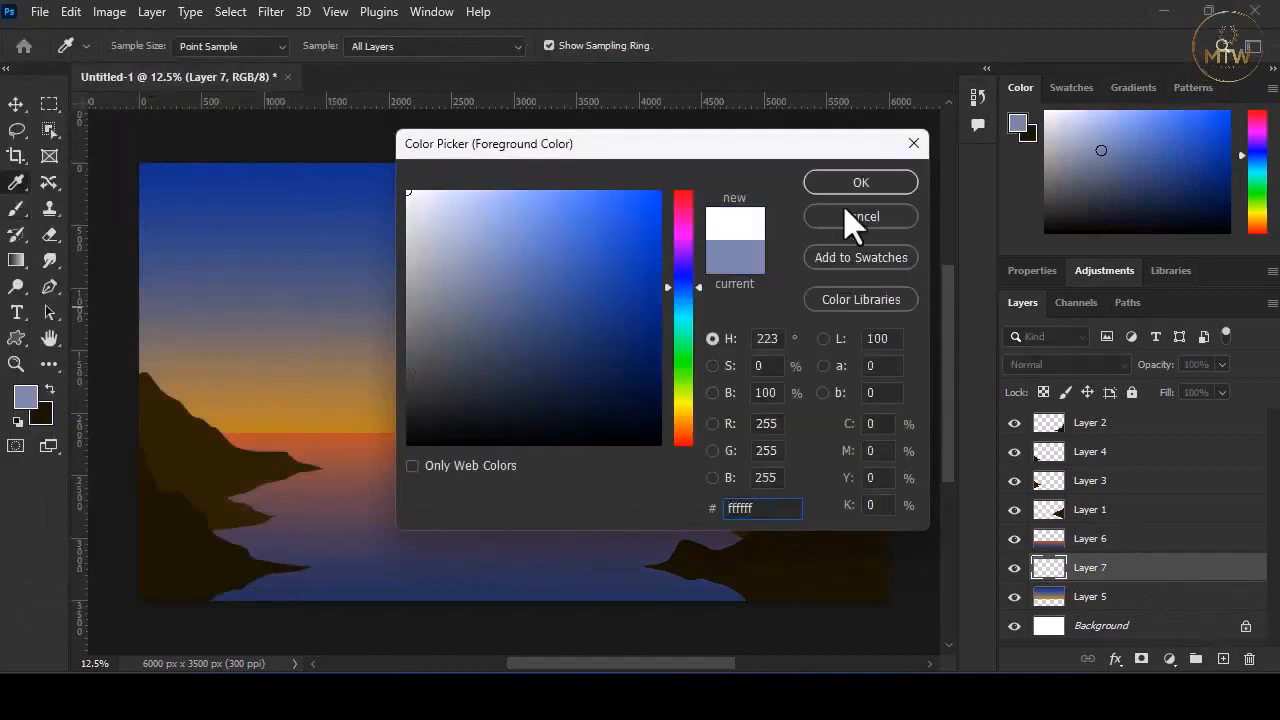
pyautogui.press('Return')
pyautogui.moveTo(475, 373); pyautogui.dragTo(500, 386)
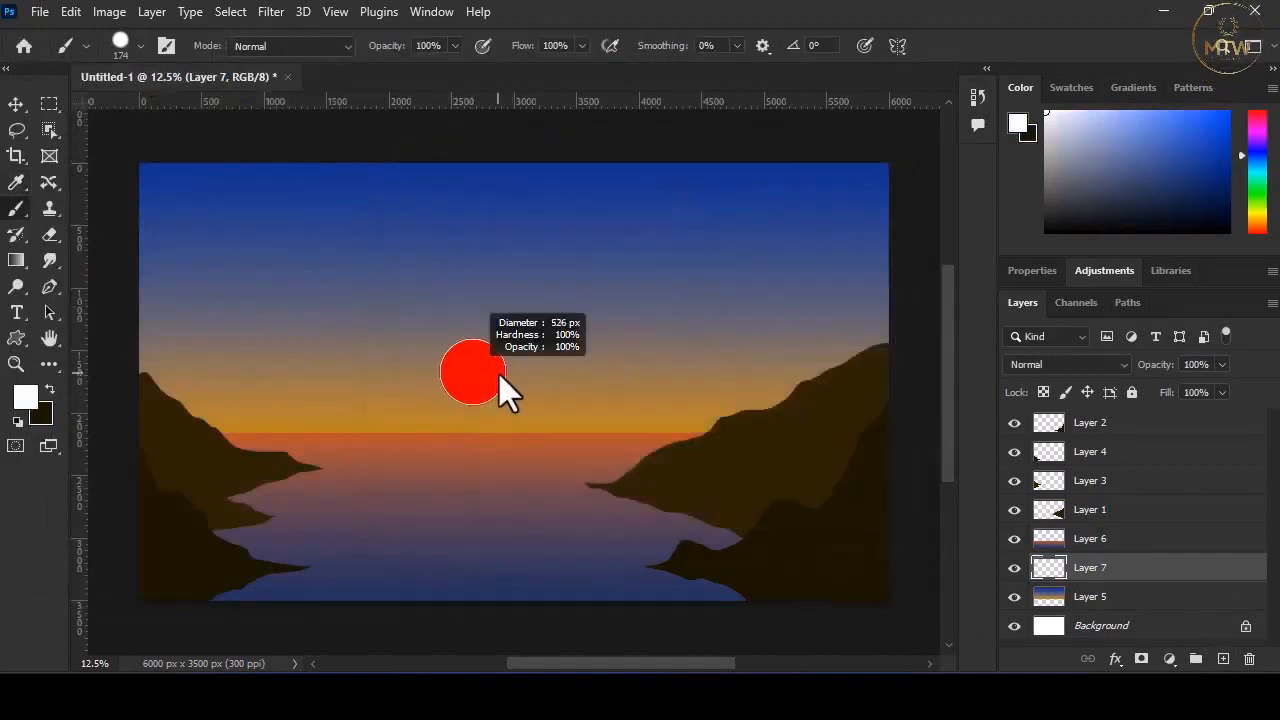
# - Set the foreground color to pale yellow #f6f8cc and stamp a 446 px sun just above the middle of the horizon
pyautogui.click(26, 398)
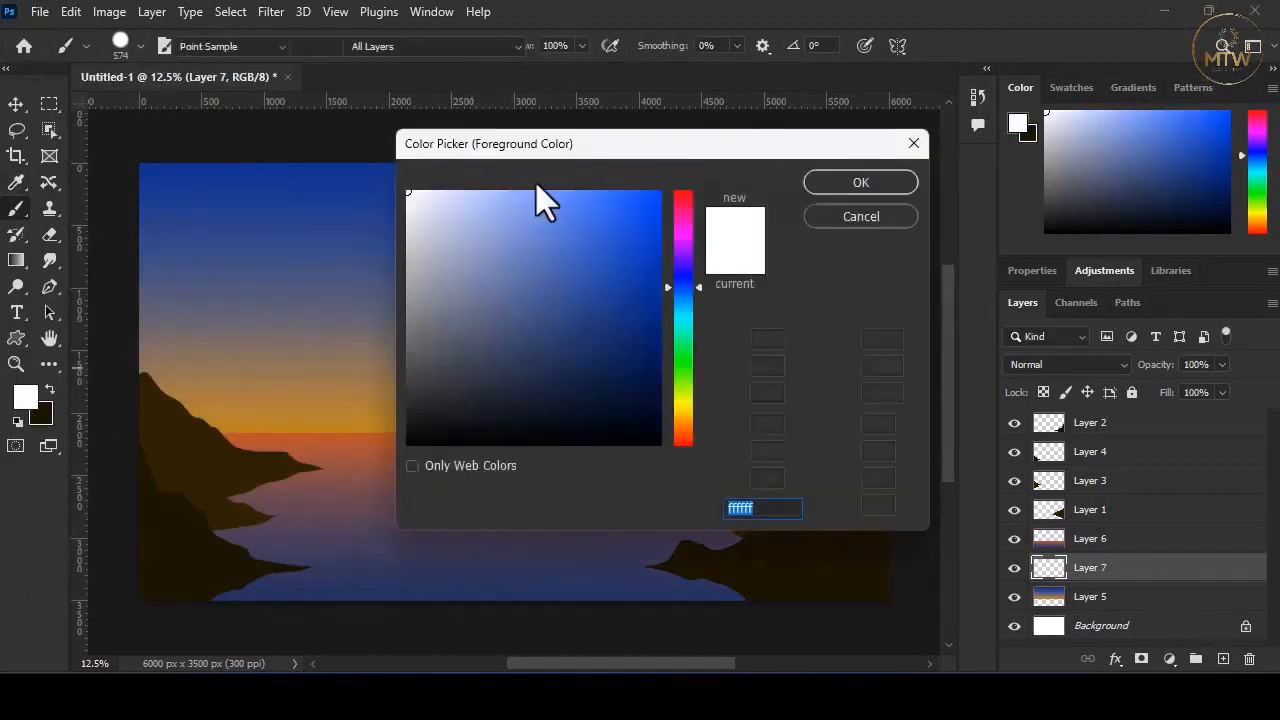
pyautogui.click(684, 403)
pyautogui.click(503, 197)
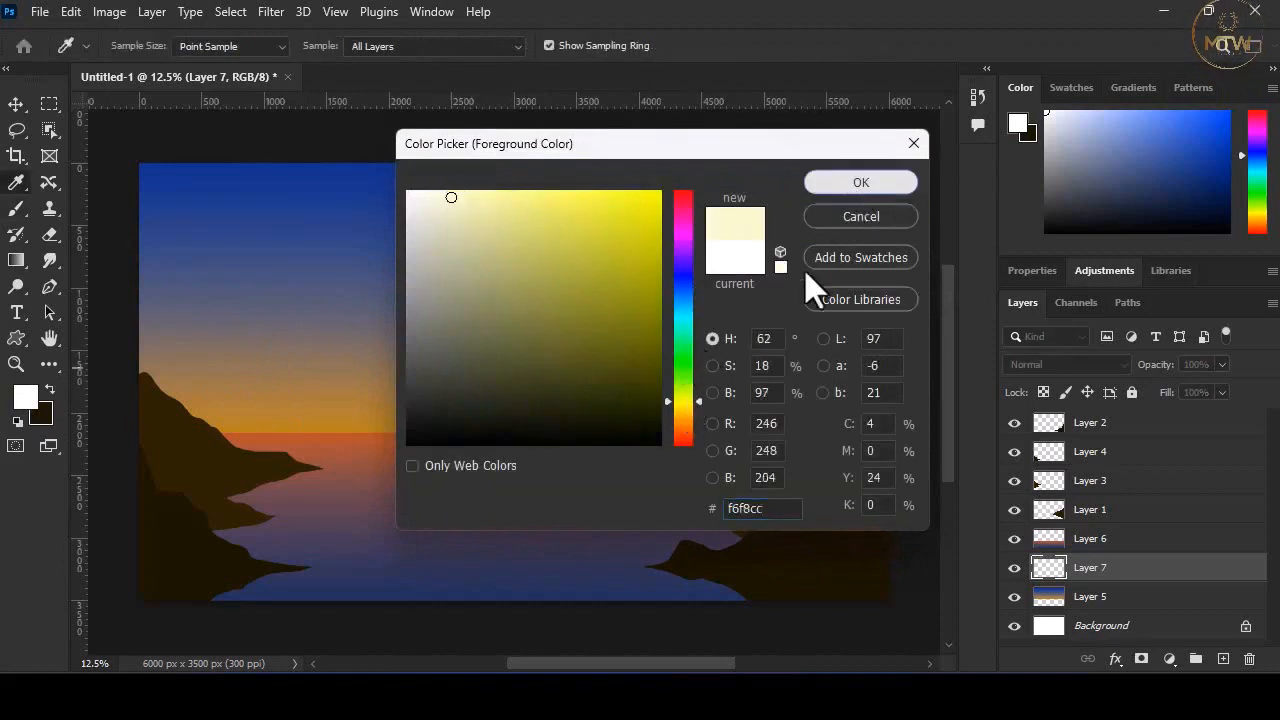
pyautogui.press('Return')
pyautogui.moveTo(478, 380)
pyautogui.mouseDown()
pyautogui.moveTo(500, 400)
pyautogui.moveTo(489, 369)
pyautogui.mouseUp()
pyautogui.click(490, 380)
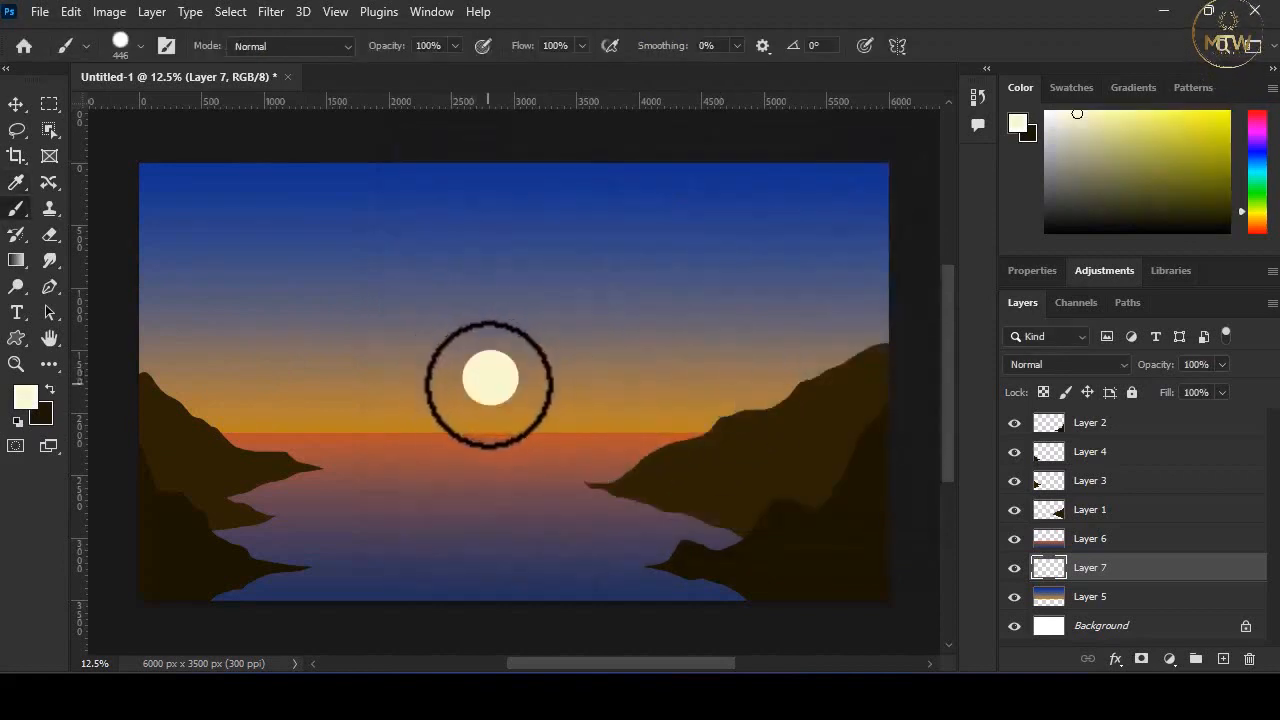
# - Change the foreground color to light peach #f2dea7 for the sun's glow
pyautogui.click(27, 399)
pyautogui.click(687, 409)
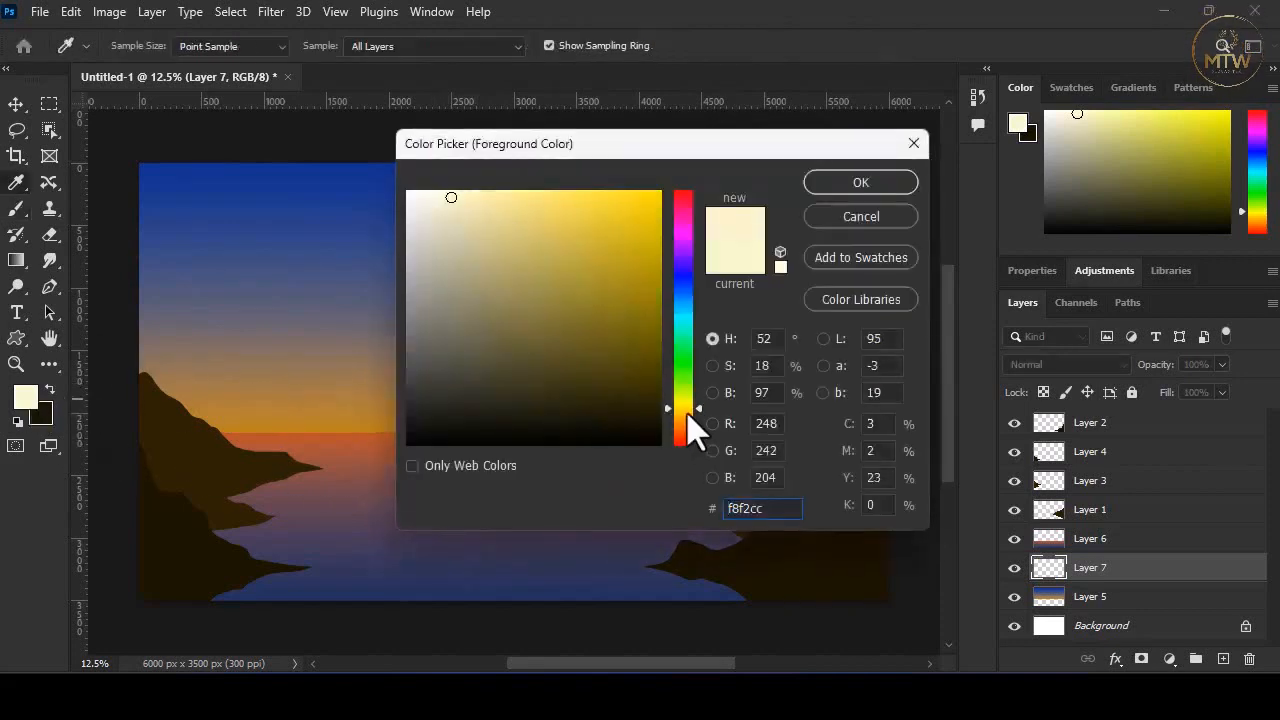
pyautogui.click(687, 411)
pyautogui.click(685, 415)
pyautogui.click(485, 203)
pyautogui.click(839, 184)
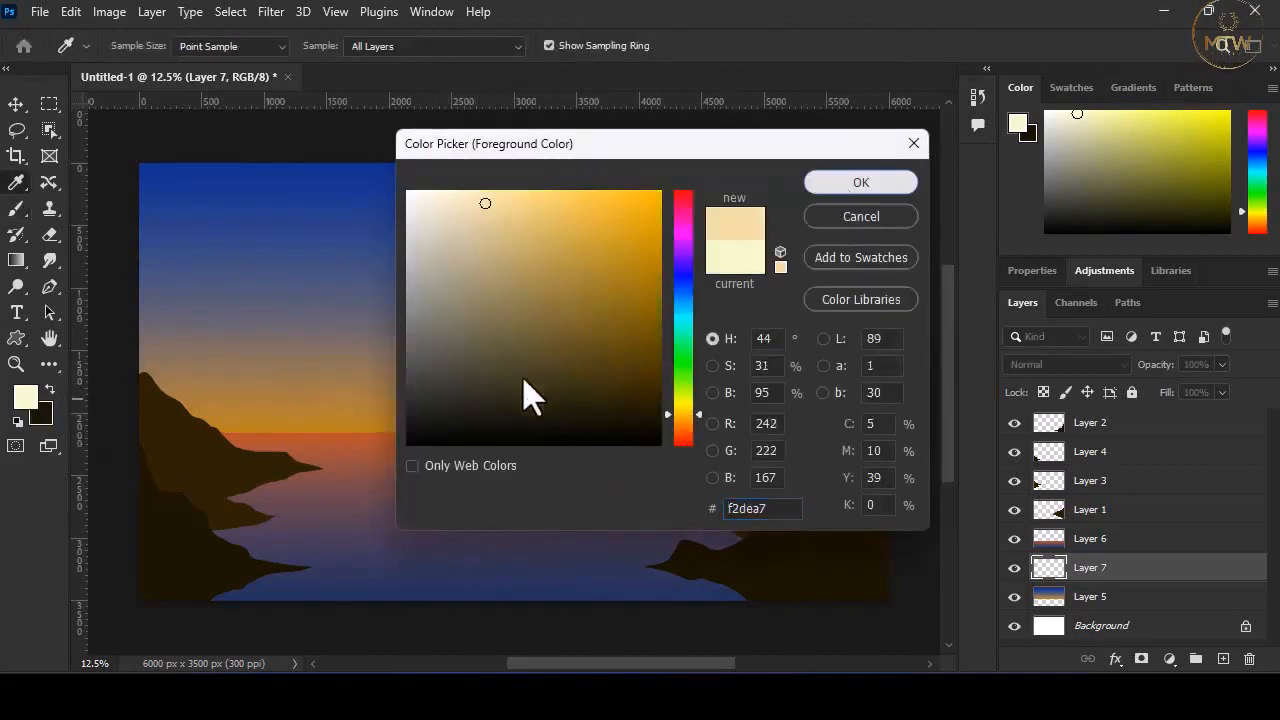
# - Add a layer beneath the sun layer and stamp a soft round 910 px glow centered on the sun
pyautogui.rightClick(500, 331)
pyautogui.click(606, 212)
pyautogui.moveTo(481, 353); pyautogui.dragTo(513, 367)
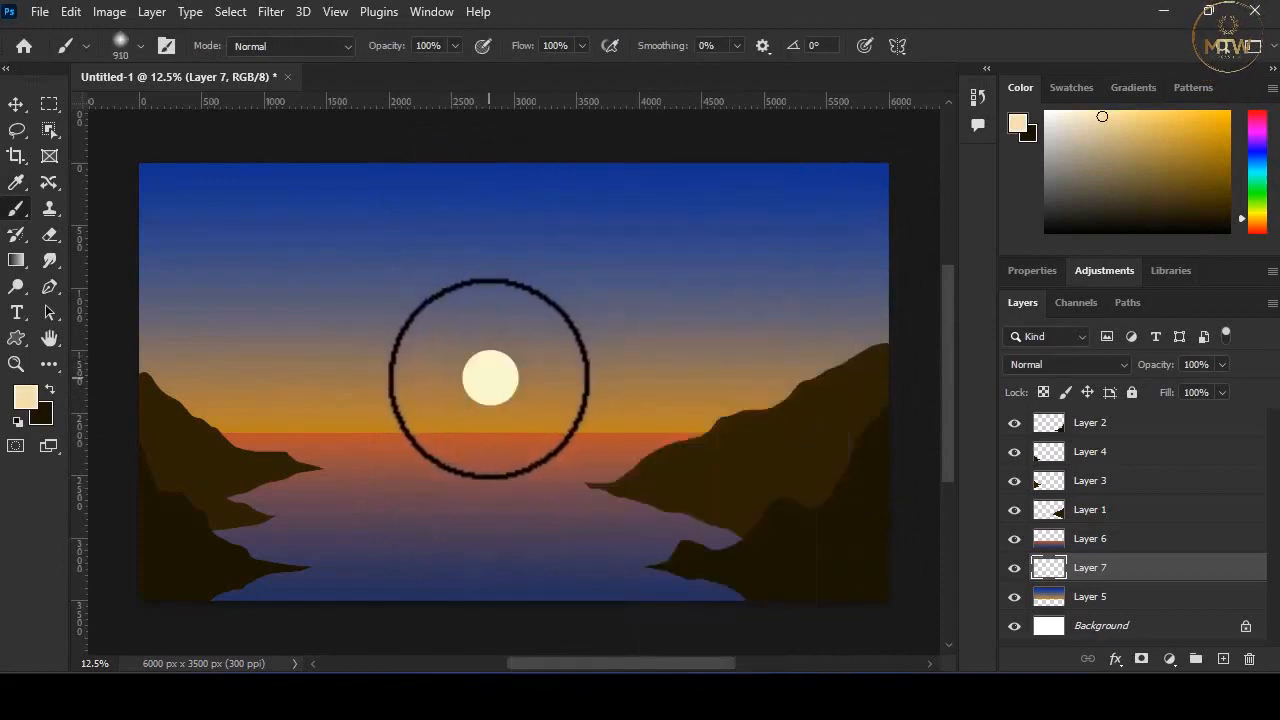
pyautogui.moveTo(1113, 574); pyautogui.dragTo(1111, 613)
pyautogui.click(491, 377)
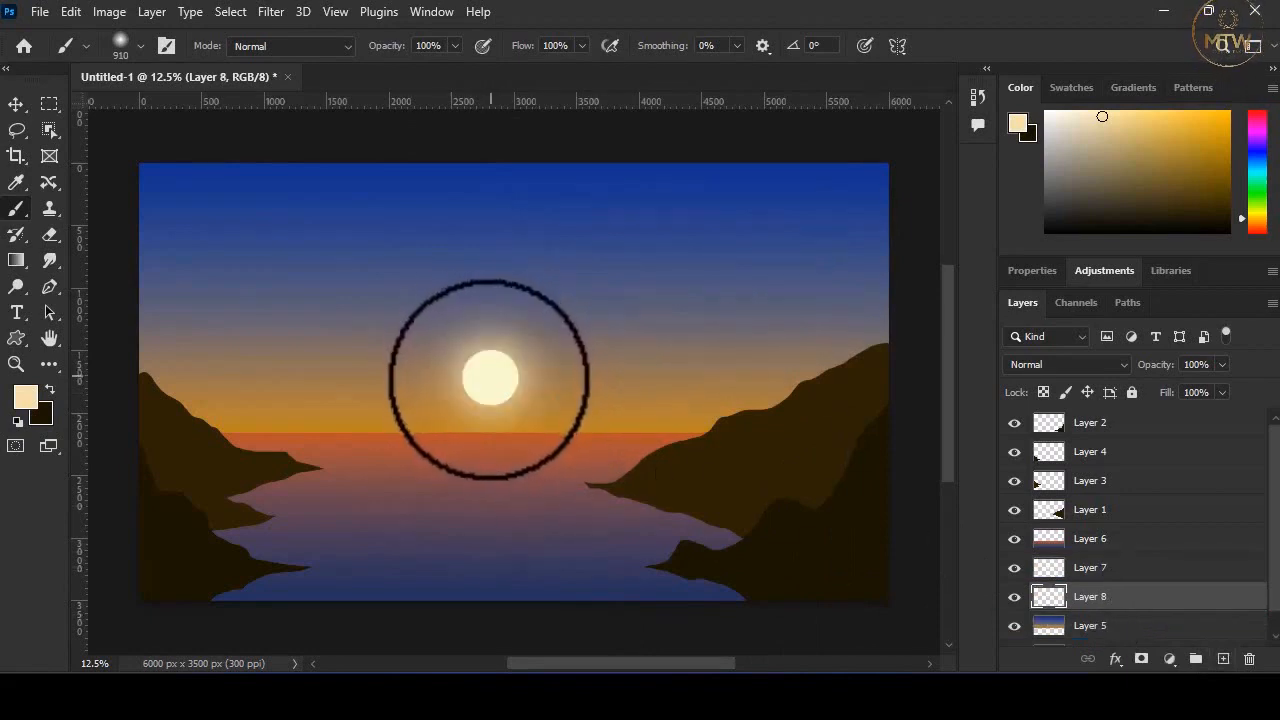
# - Add a layer above the sun, stamp a second soft glow on it and lower the layer opacity to 80%
pyautogui.click(1224, 664)
pyautogui.moveTo(1110, 597); pyautogui.dragTo(1114, 566)
pyautogui.moveTo(1160, 380); pyautogui.dragTo(1150, 381)
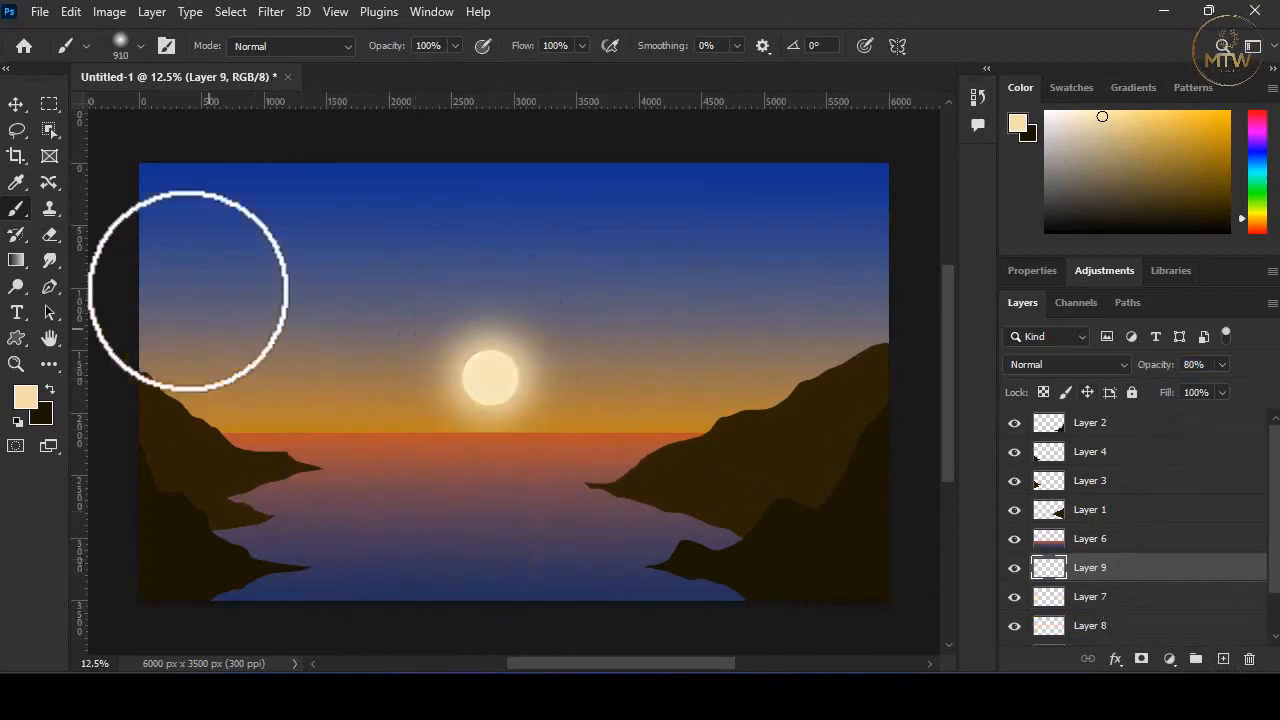
# - Erase the upper glow inside the sun's disc with a hard round eraser of about 435 px
pyautogui.click(50, 234)
pyautogui.click(140, 46)
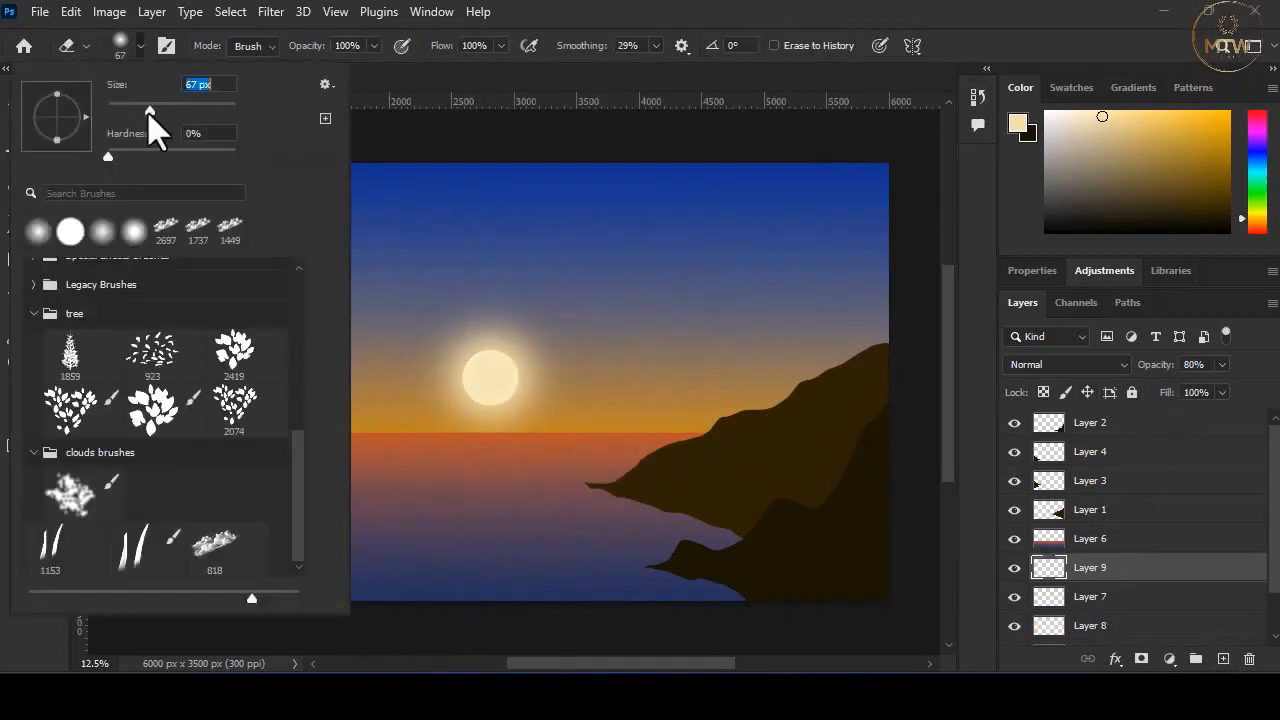
pyautogui.click(139, 51)
pyautogui.moveTo(484, 377); pyautogui.dragTo(508, 384)
pyautogui.moveTo(503, 378)
pyautogui.mouseDown()
pyautogui.moveTo(491, 385)
pyautogui.moveTo(588, 374)
pyautogui.moveTo(527, 398)
pyautogui.moveTo(546, 418)
pyautogui.mouseUp()
pyautogui.click(520, 398)
pyautogui.hotkey('ctrl', 'z')
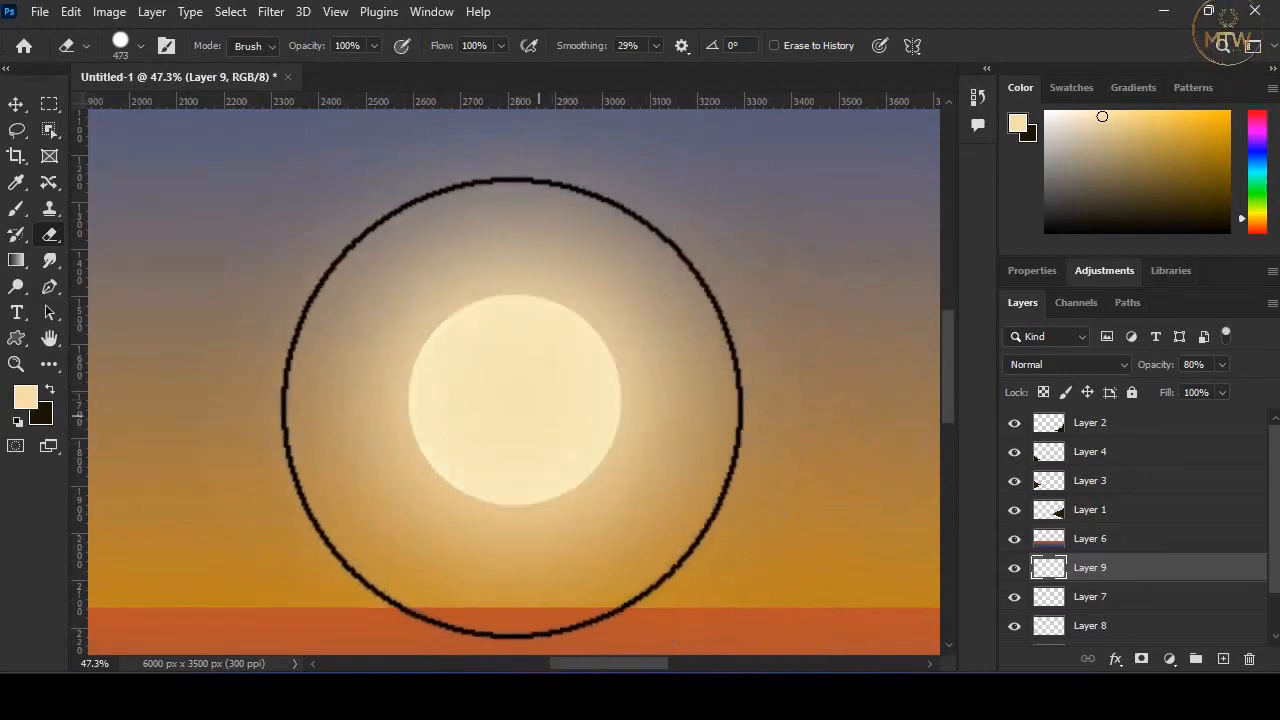
pyautogui.click(516, 400)
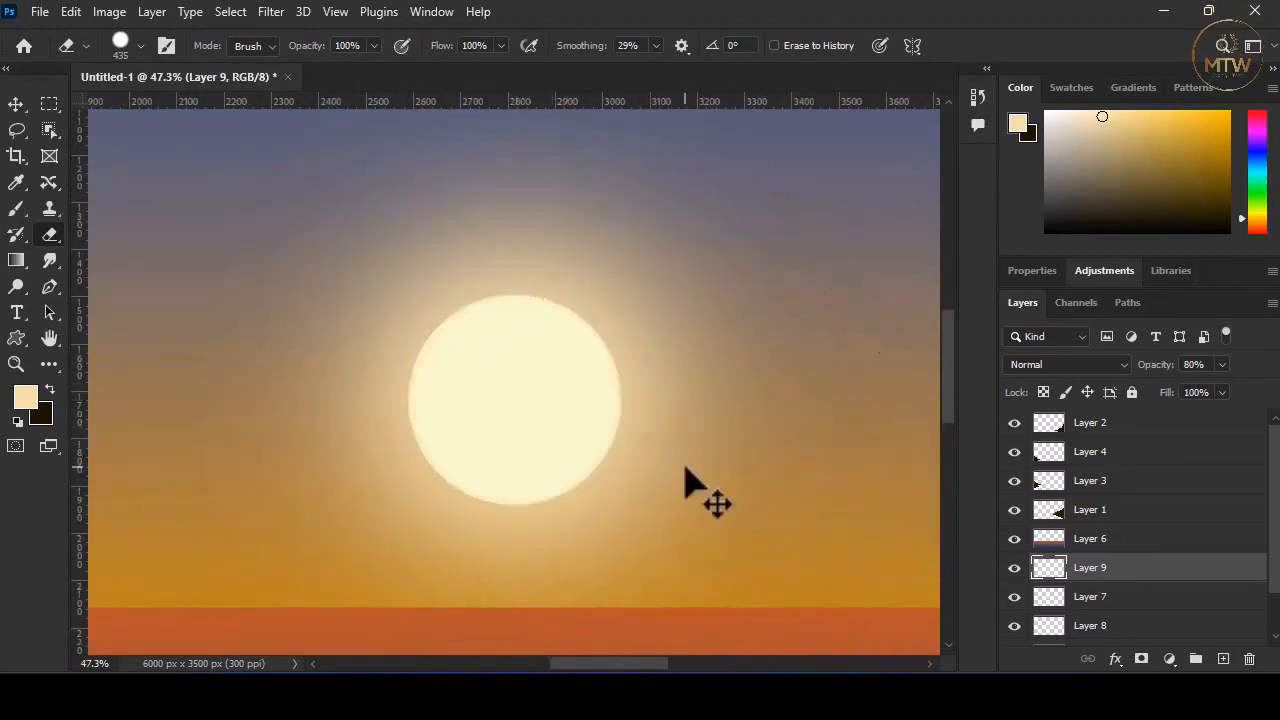
pyautogui.hotkey('ctrl', '0')
# - Add a layer above the water and lasso a bowl-shaped area beneath the sun, with its upper edge along the horizon
pyautogui.click(17, 131)
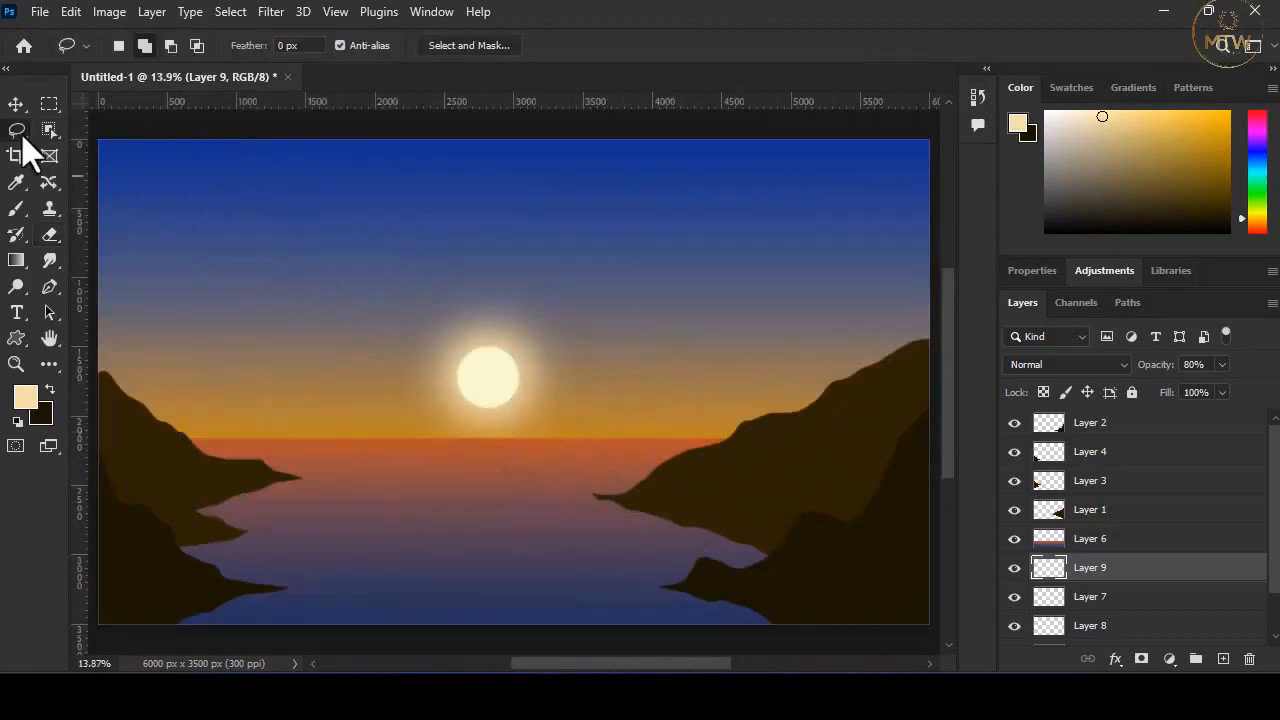
pyautogui.scroll(-2, 1135, 615)
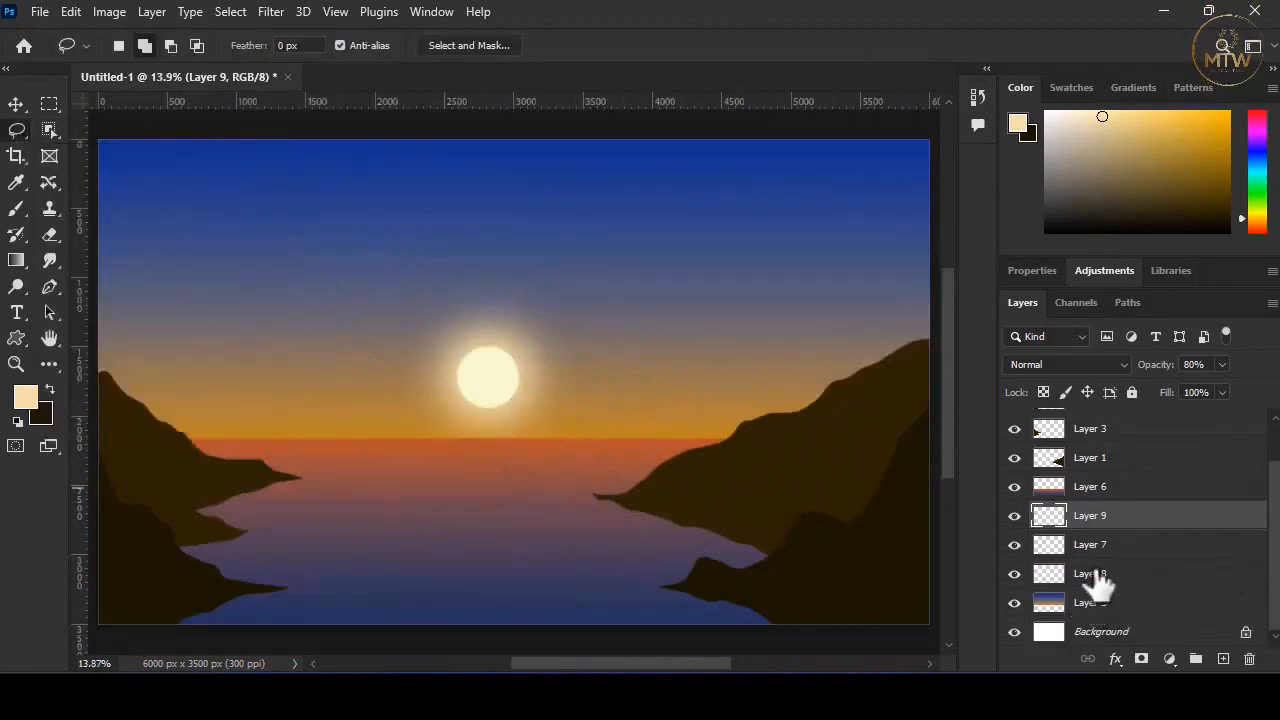
pyautogui.click(1100, 489)
pyautogui.click(1222, 661)
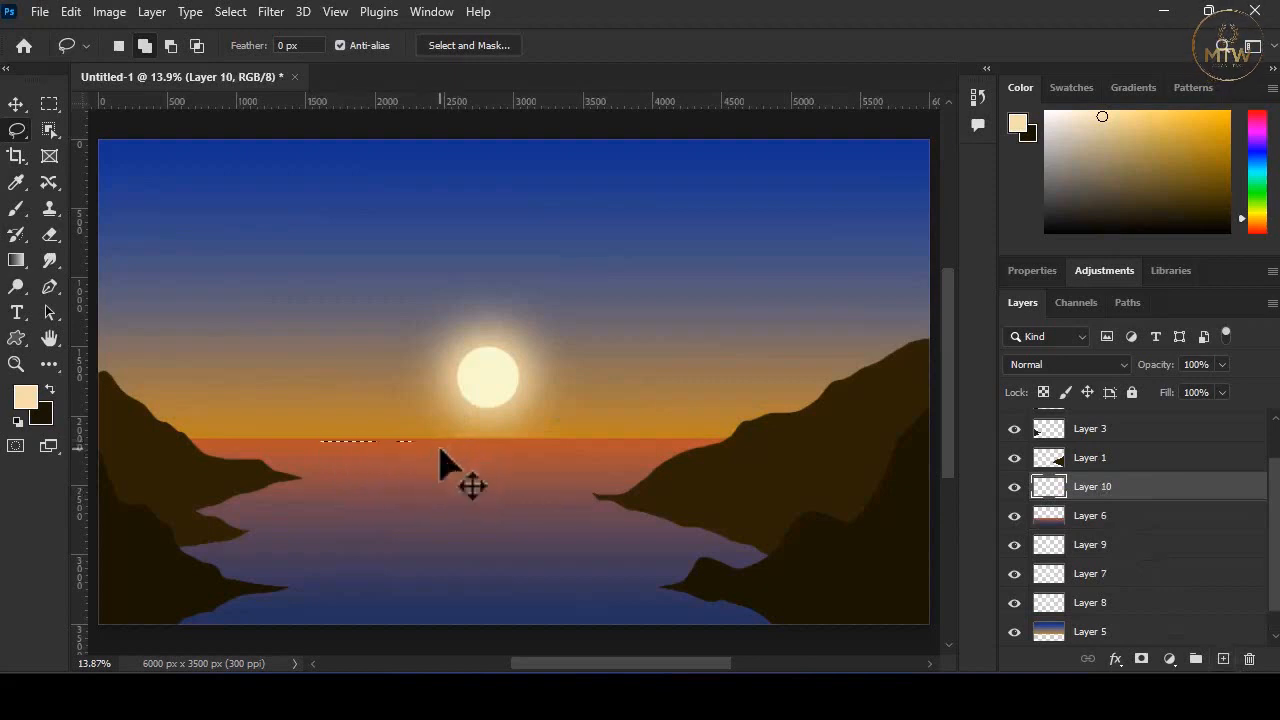
pyautogui.moveTo(318, 438); pyautogui.dragTo(542, 436)
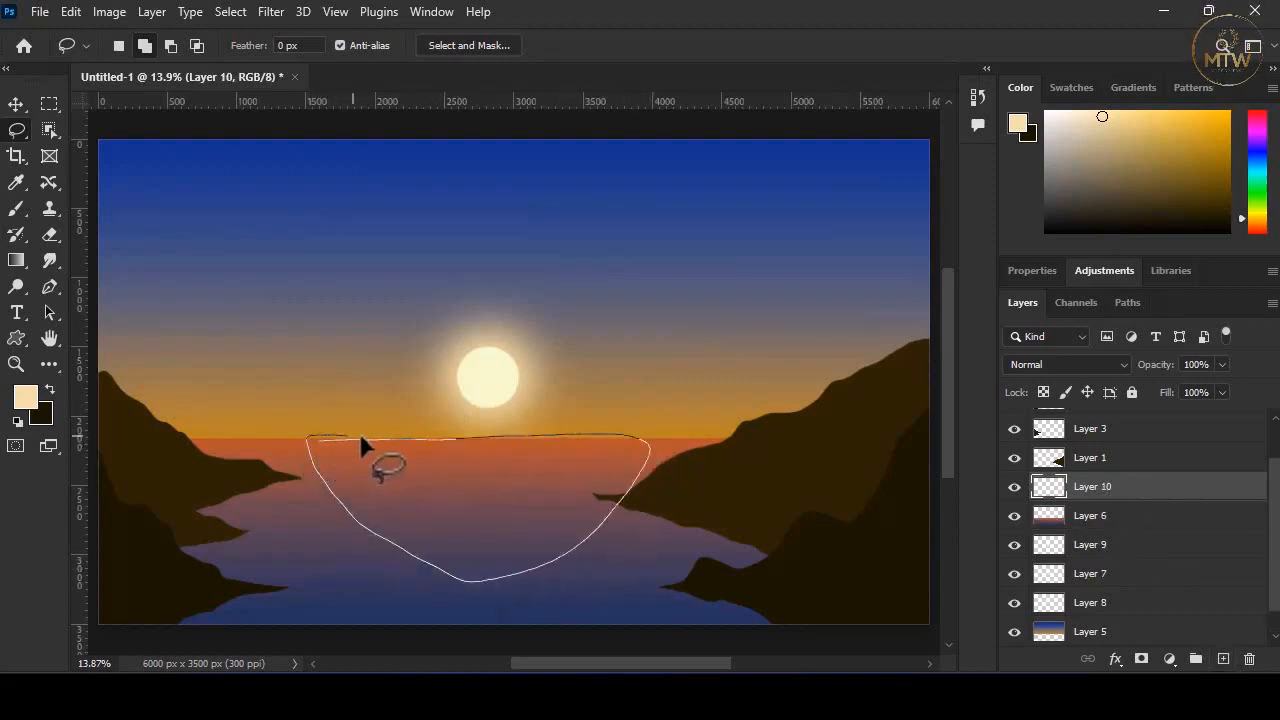
pyautogui.moveTo(627, 432); pyautogui.dragTo(630, 434)
# - Switch to the soft brush and set the foreground color to orange #ee7204 for the sun's reflection
pyautogui.click(15, 211)
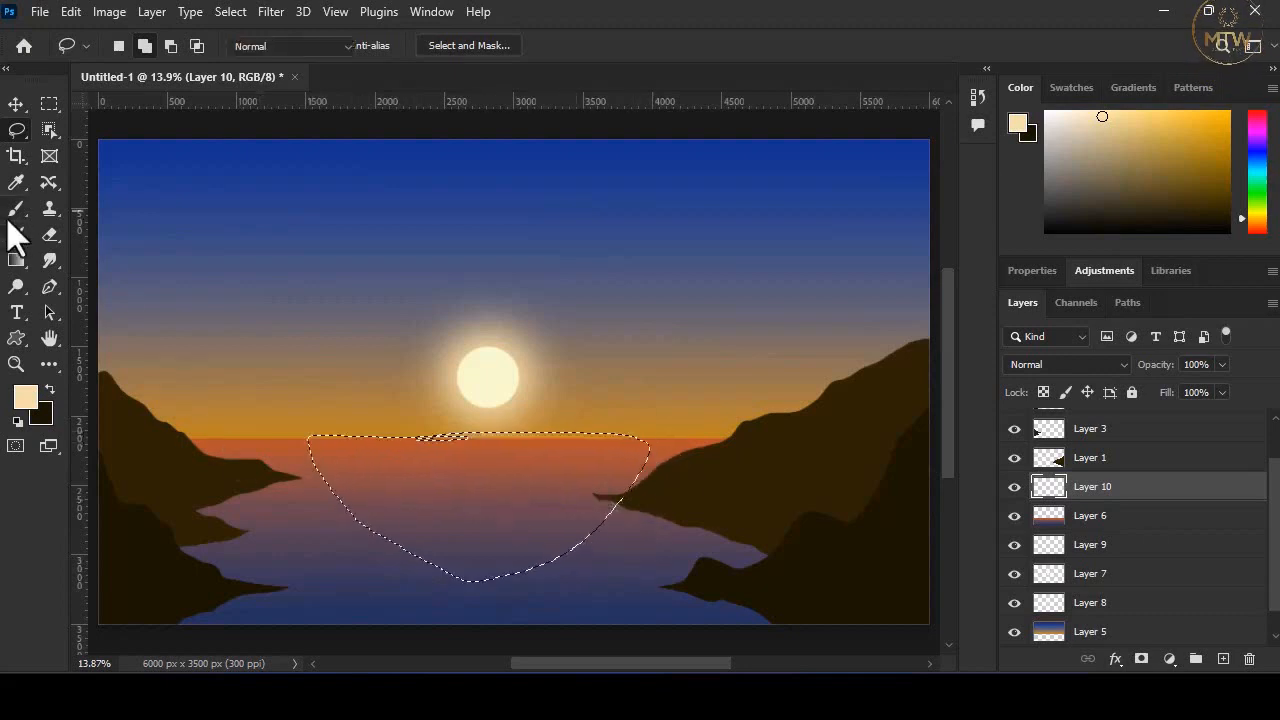
pyautogui.click(140, 47)
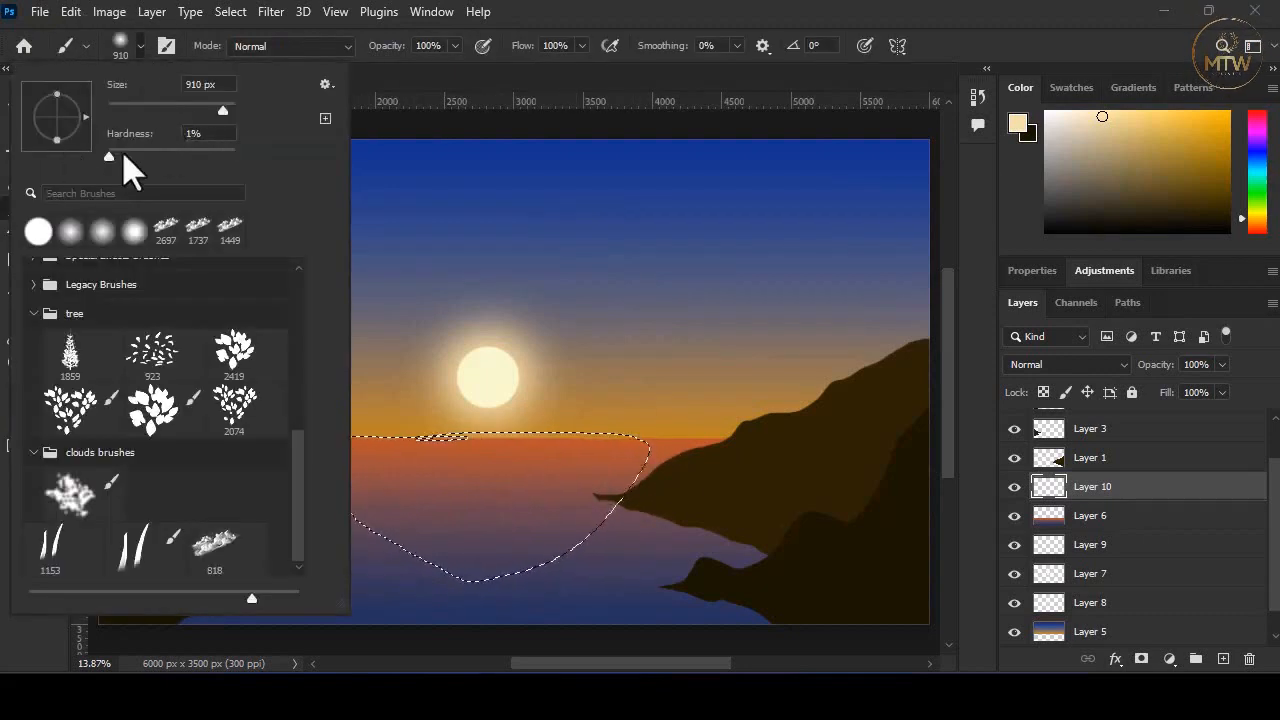
pyautogui.click(141, 50)
pyautogui.click(28, 400)
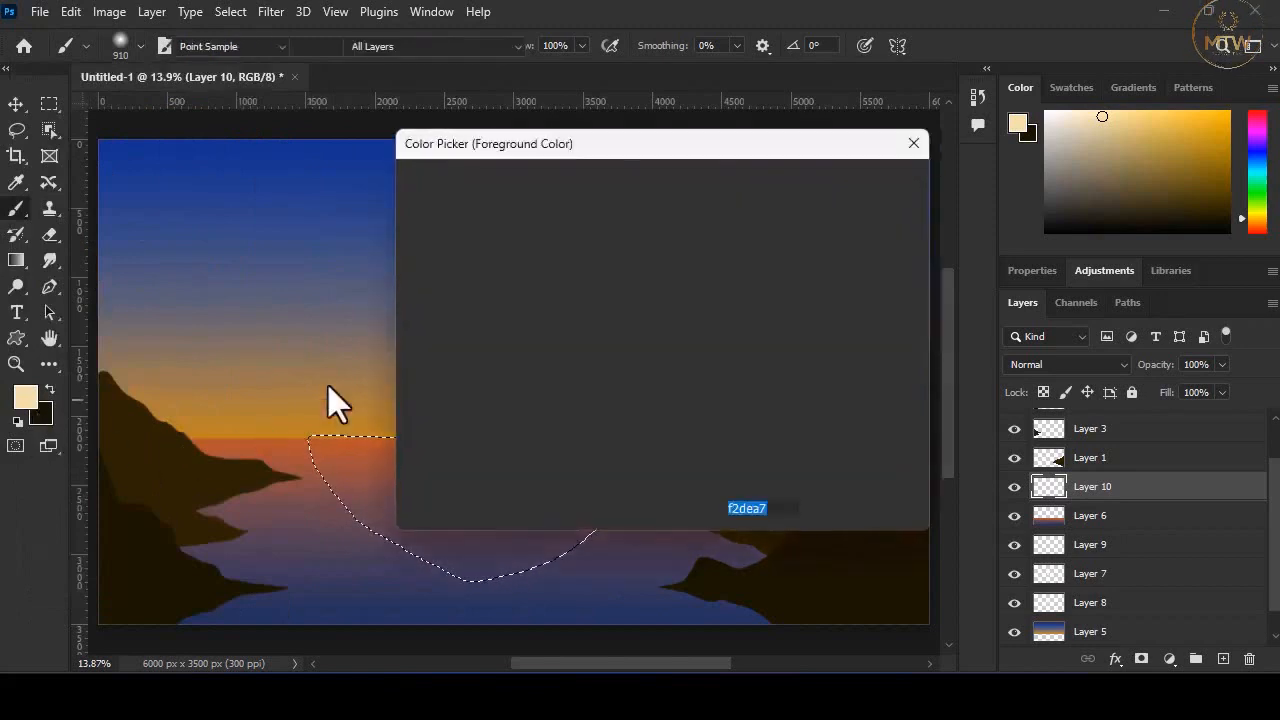
pyautogui.click(686, 429)
pyautogui.click(656, 208)
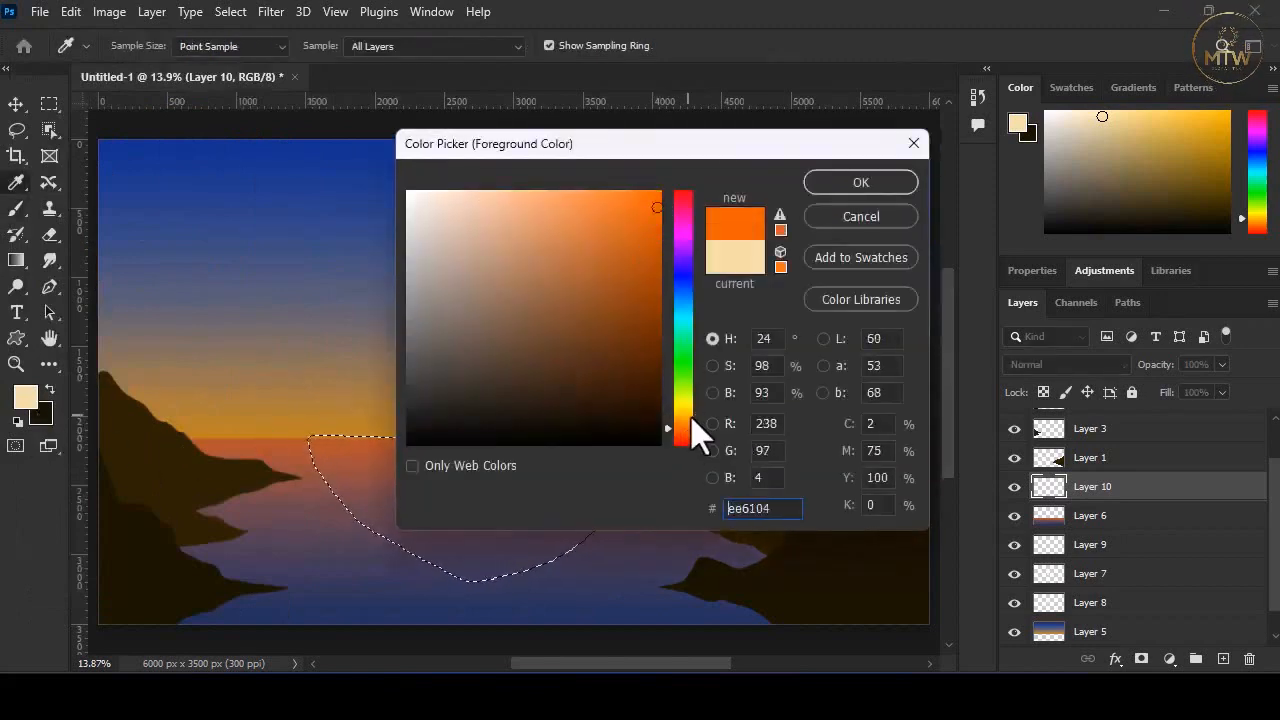
pyautogui.click(695, 425)
pyautogui.click(845, 189)
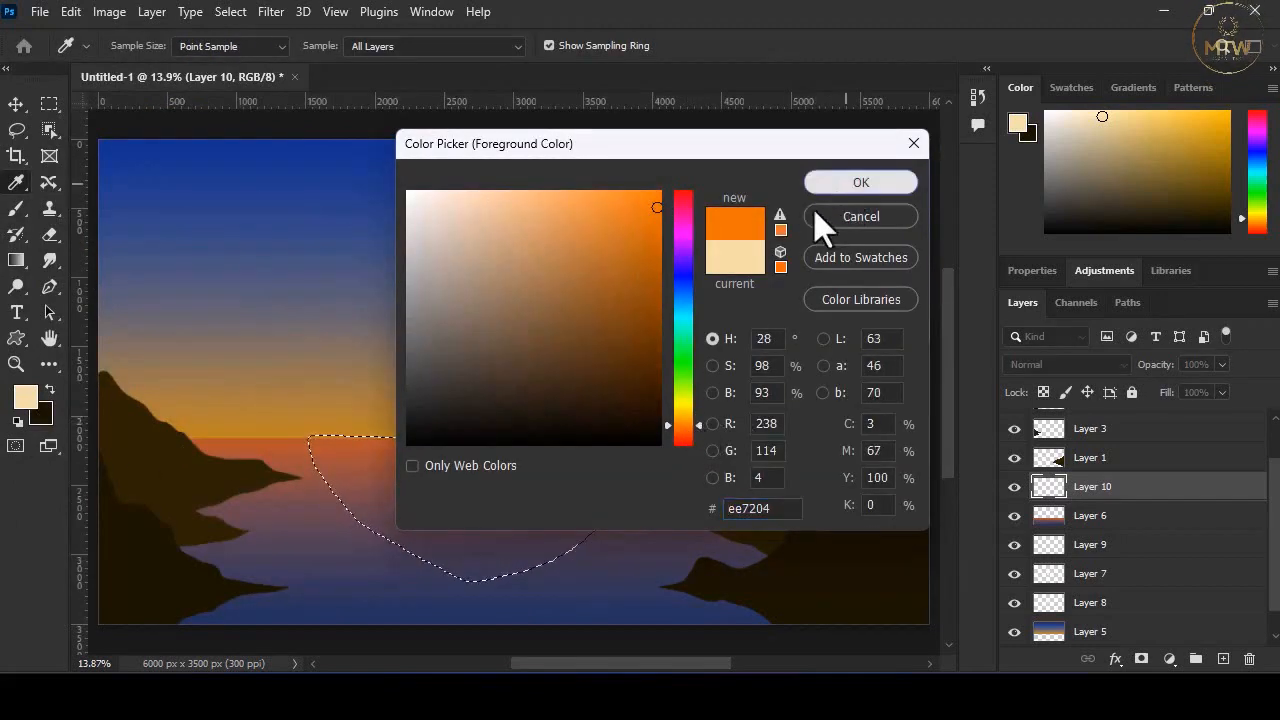
# - Paint an orange glow inside the selection with a 1934 px soft brush at 61% opacity and 54% flow, and deselect
pyautogui.press(']')
pyautogui.press(']')
pyautogui.press(']')
pyautogui.press(']')
pyautogui.press(']')
pyautogui.press(']')
pyautogui.press(']')
pyautogui.press(']')
pyautogui.press(']')
pyautogui.press(']')
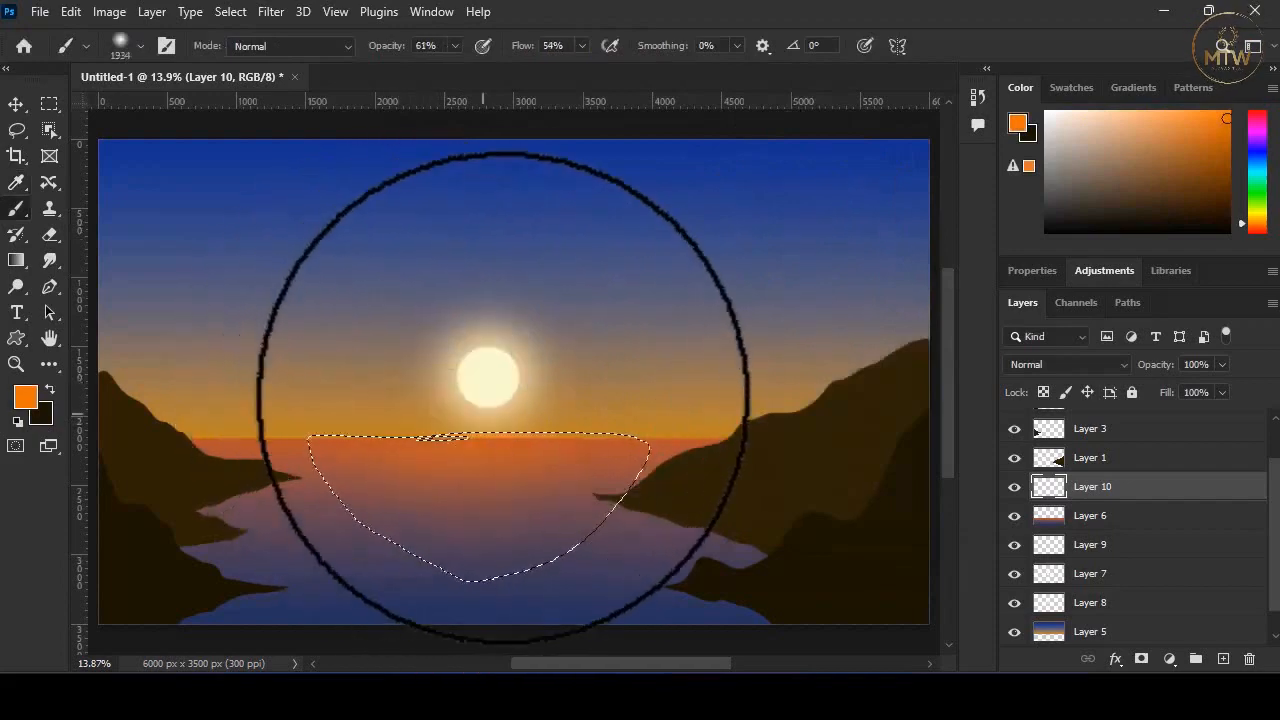
pyautogui.hotkey('ctrl', 'd')
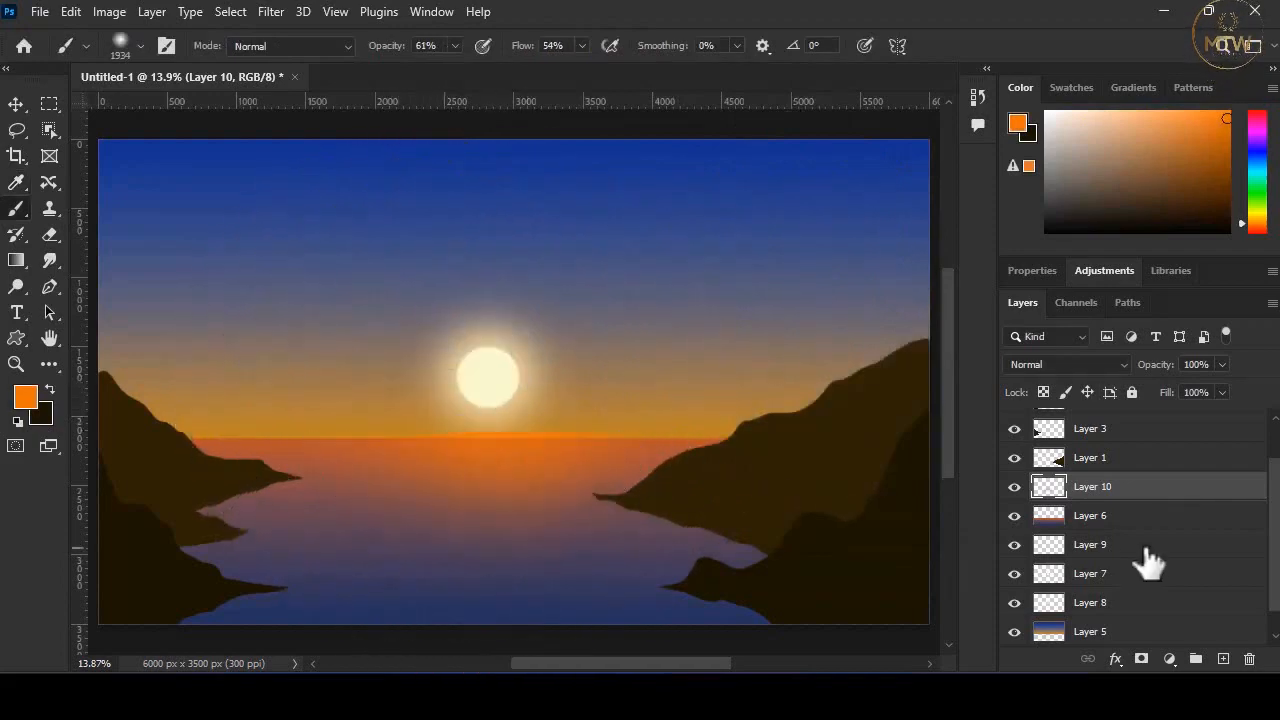
# - Add a layer directly above the water, choose the 14 px spatter brush from Legacy Brushes, flatten its tip and enlarge it to 2076 px
pyautogui.click(1090, 518)
pyautogui.hotkey('ctrl', 'shift', 'alt', 'n')
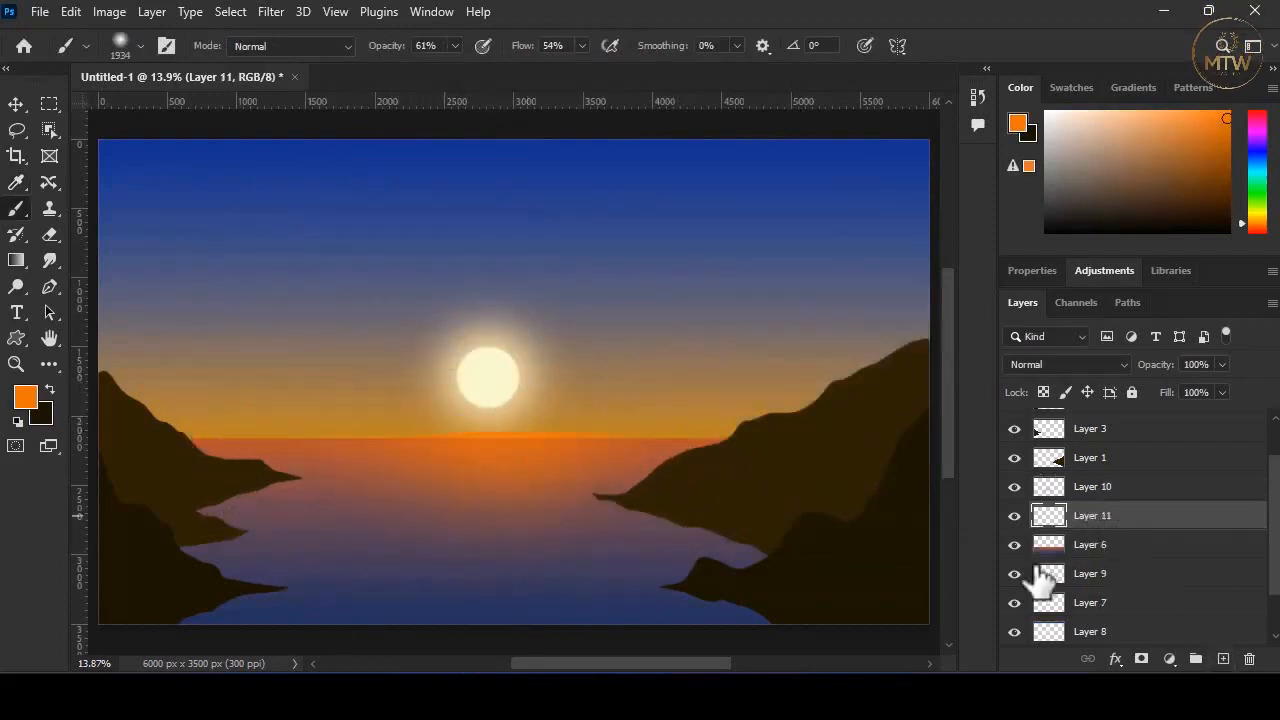
pyautogui.click(136, 44)
pyautogui.click(34, 452)
pyautogui.click(34, 368)
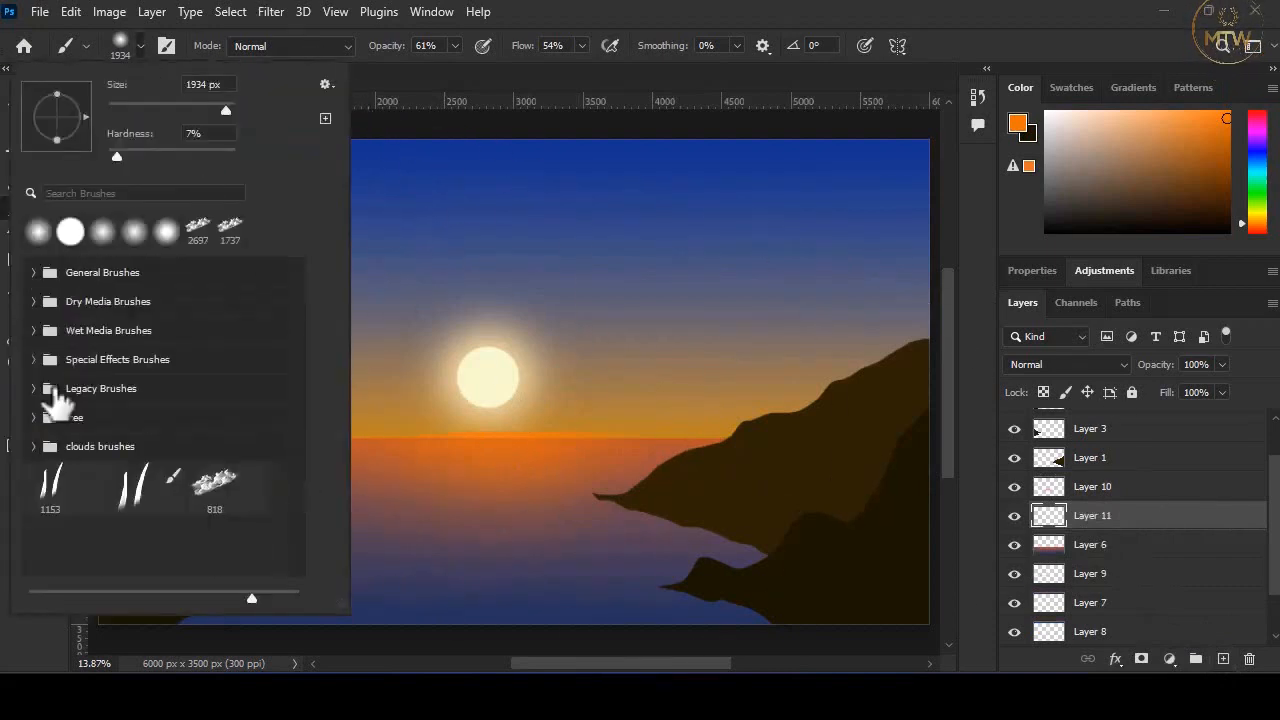
pyautogui.click(34, 388)
pyautogui.click(54, 418)
pyautogui.moveTo(298, 304)
pyautogui.mouseDown()
pyautogui.moveTo(297, 491)
pyautogui.moveTo(320, 402)
pyautogui.mouseUp()
pyautogui.click(101, 424)
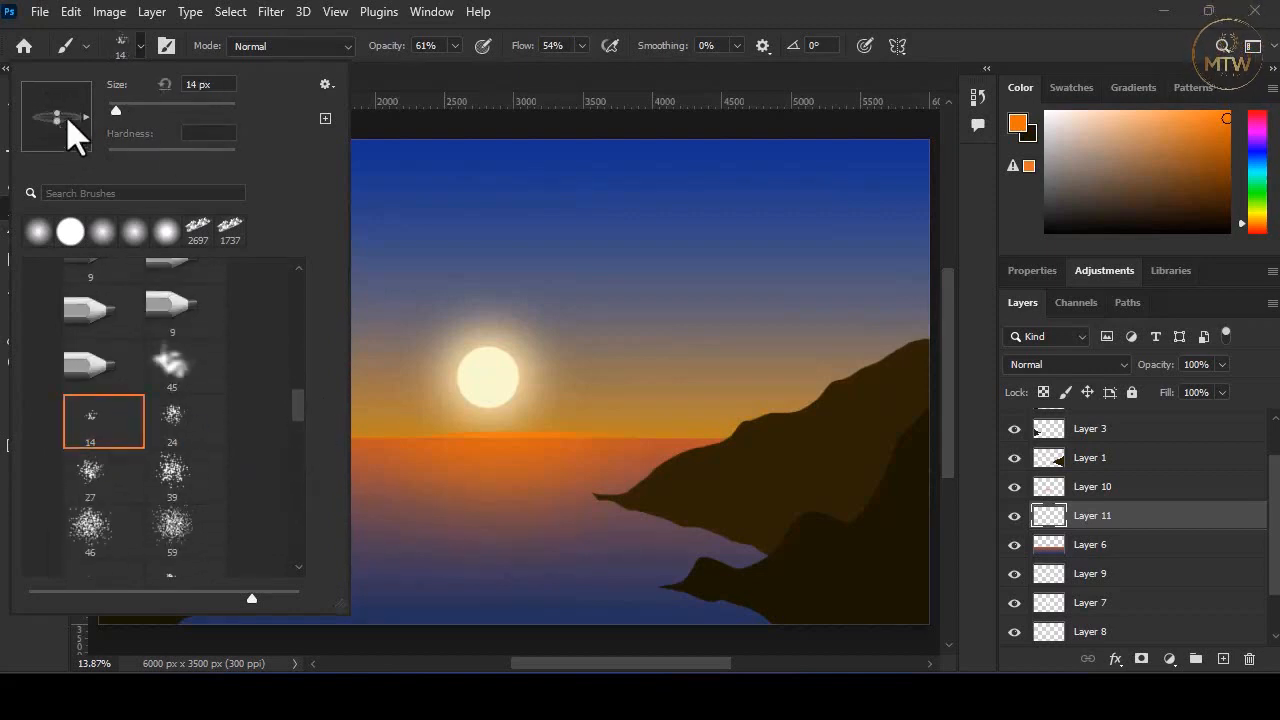
pyautogui.click(143, 48)
pyautogui.moveTo(370, 323); pyautogui.dragTo(528, 363)
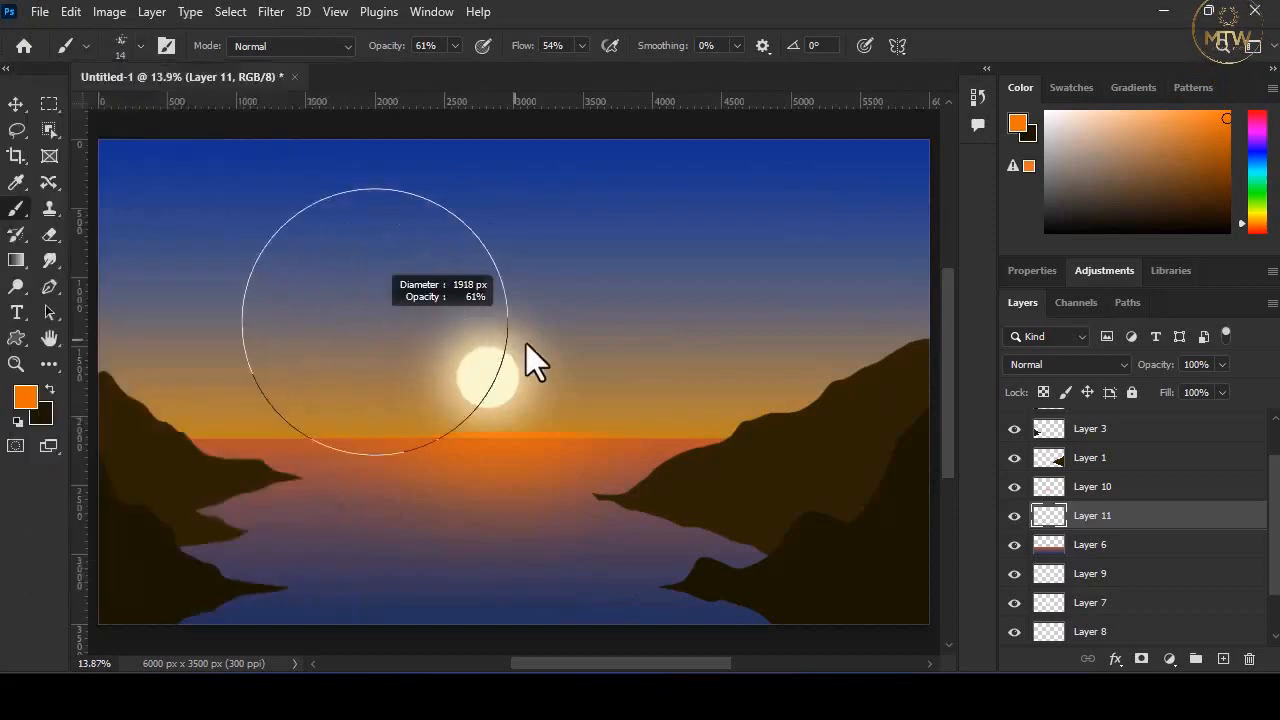
# - Sample the dark blue of the lower water and brighten it to a medium blue as the foreground color
pyautogui.keyDown('alt'); pyautogui.click(360, 586); pyautogui.keyUp('alt')
pyautogui.click(27, 398)
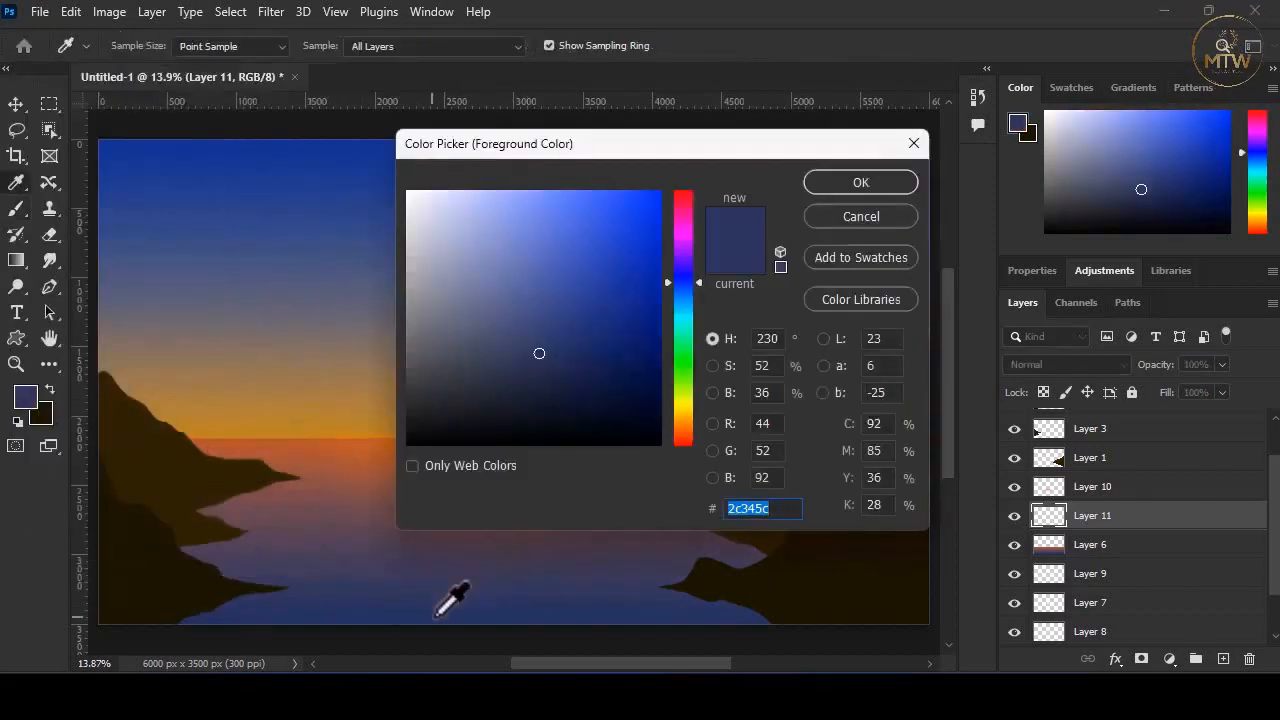
pyautogui.click(437, 616)
pyautogui.click(546, 312)
pyautogui.click(586, 310)
pyautogui.click(571, 337)
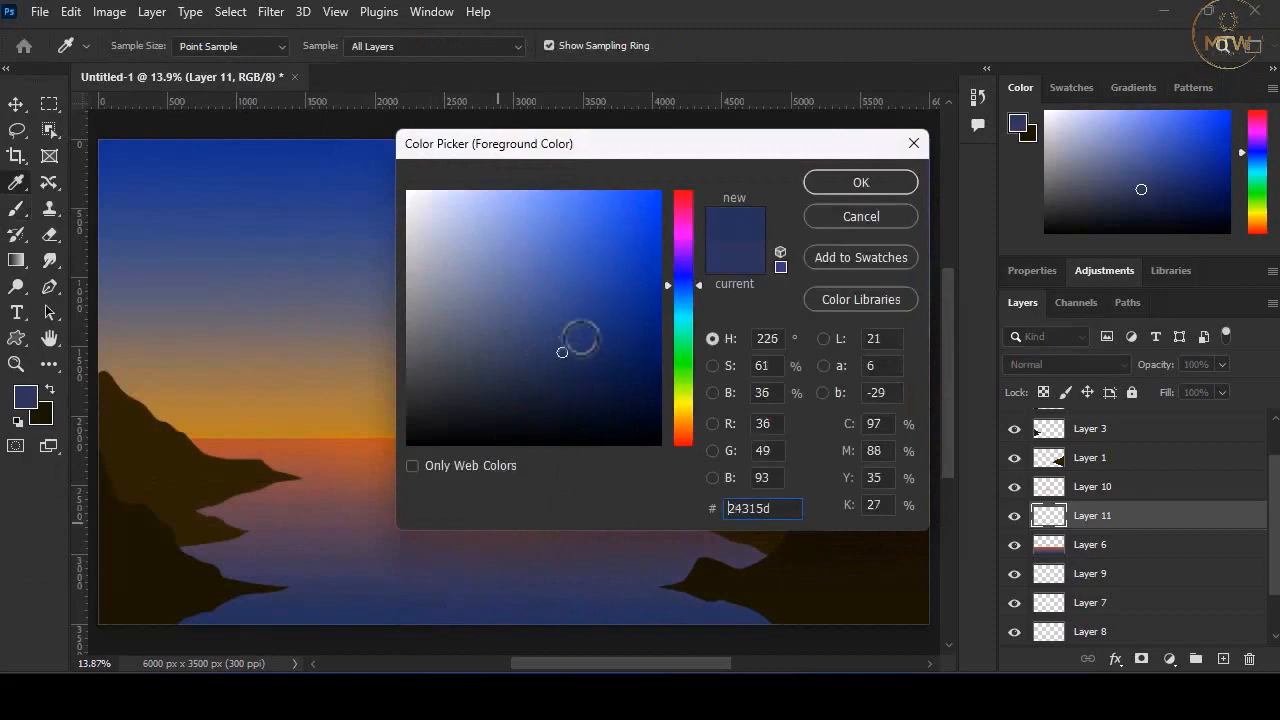
pyautogui.click(566, 314)
pyautogui.click(835, 186)
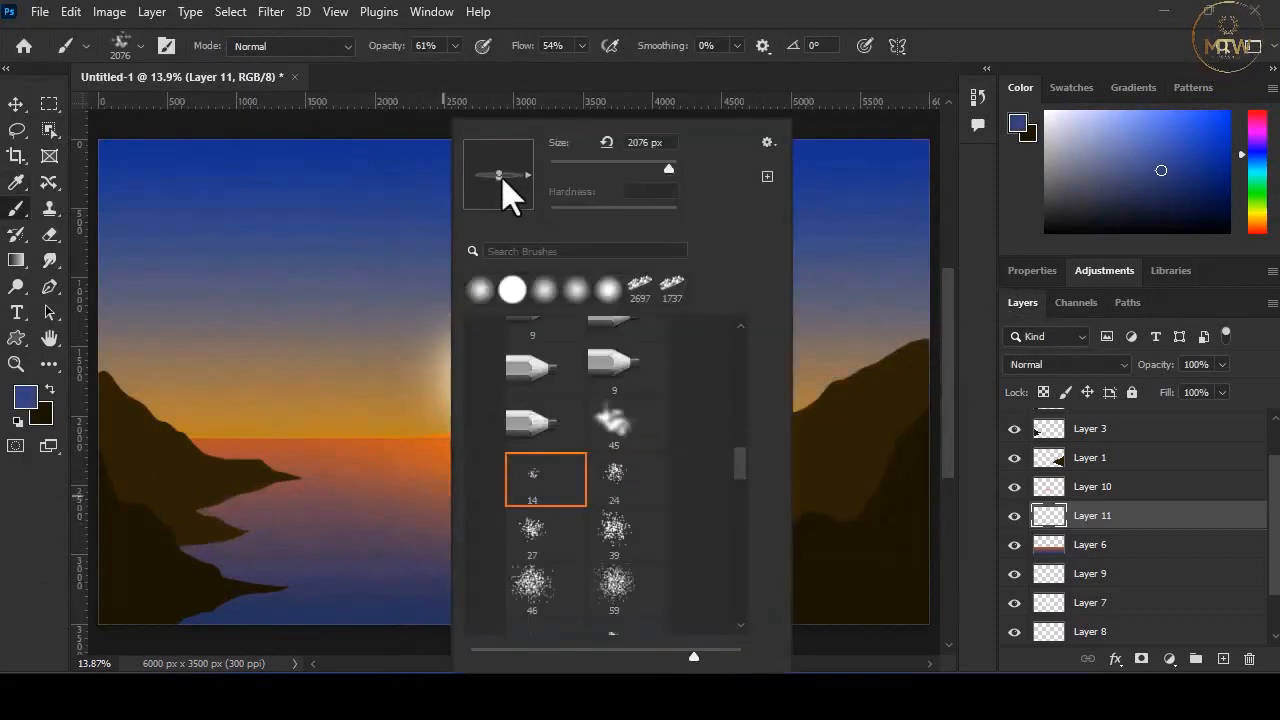
# - Raise the spatter brush's opacity to nearly full and its flow to 88%
pyautogui.click(380, 598)
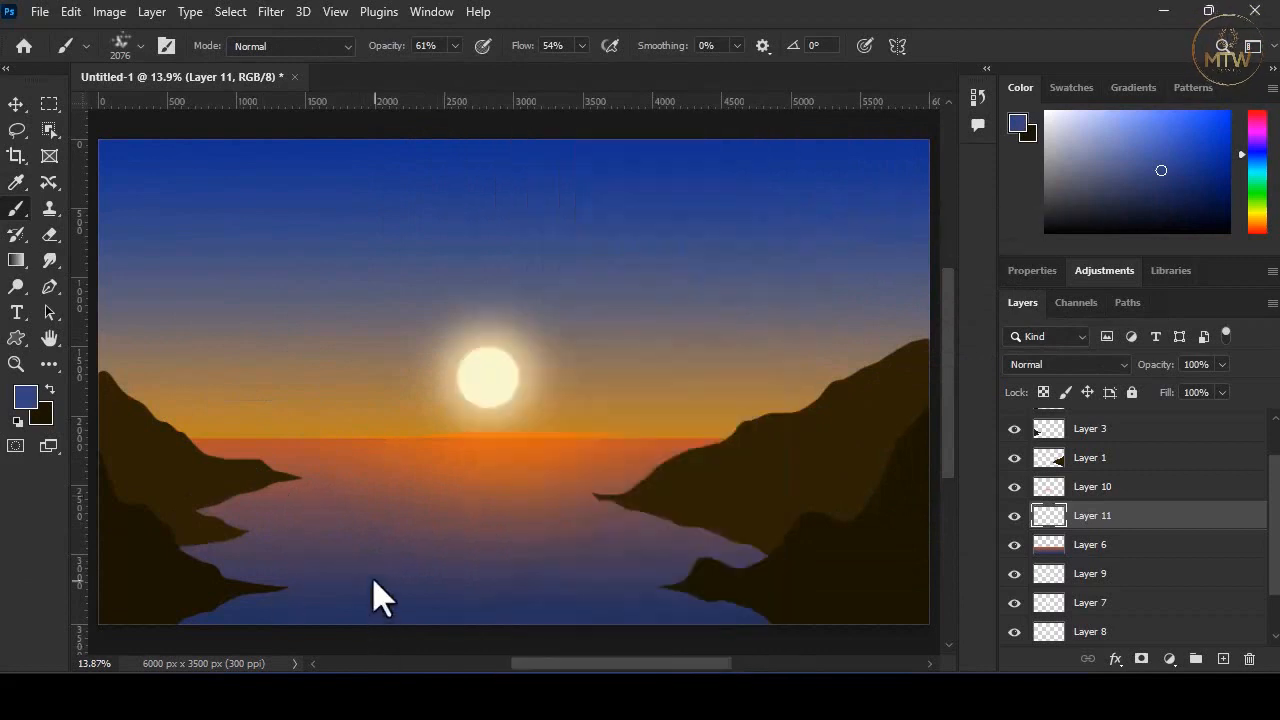
pyautogui.click(455, 46)
pyautogui.moveTo(463, 68); pyautogui.dragTo(492, 68)
pyautogui.click(582, 46)
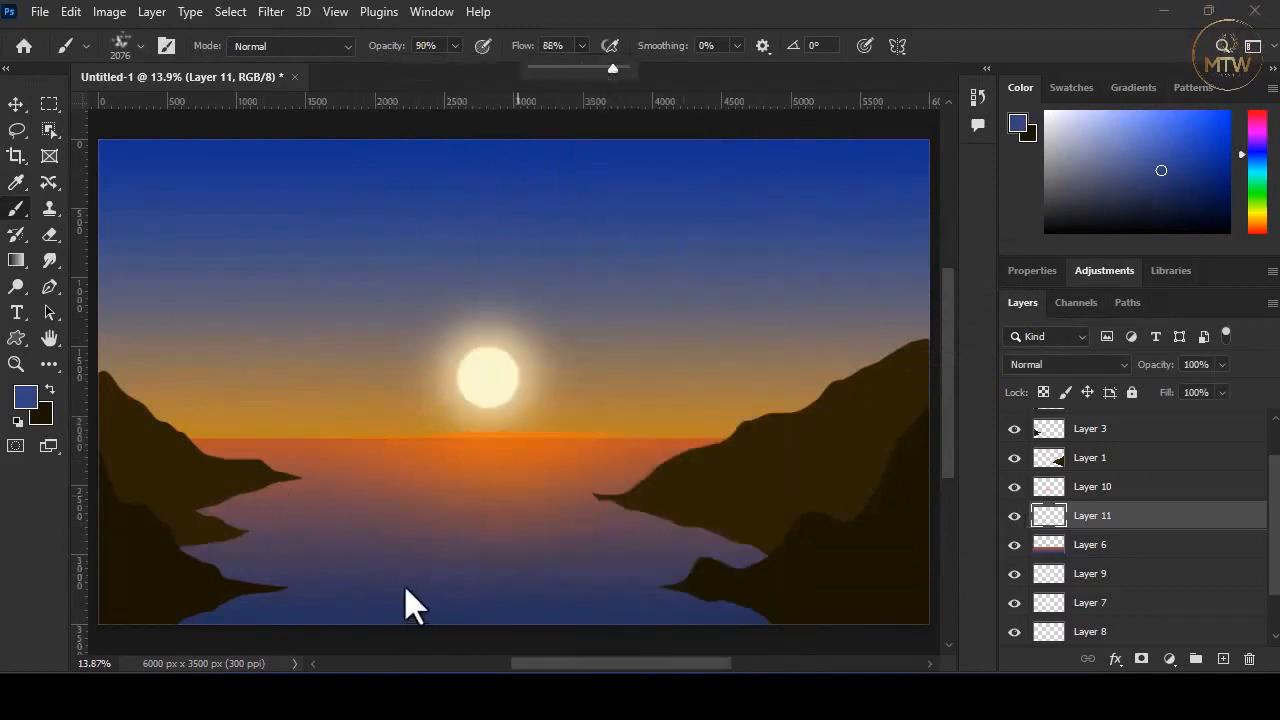
# - Paint blue ripple streaks across the water from the foreground to the horizon, reducing the spatter brush from 1730 px to 1024 px
pyautogui.moveTo(401, 565); pyautogui.dragTo(480, 562)
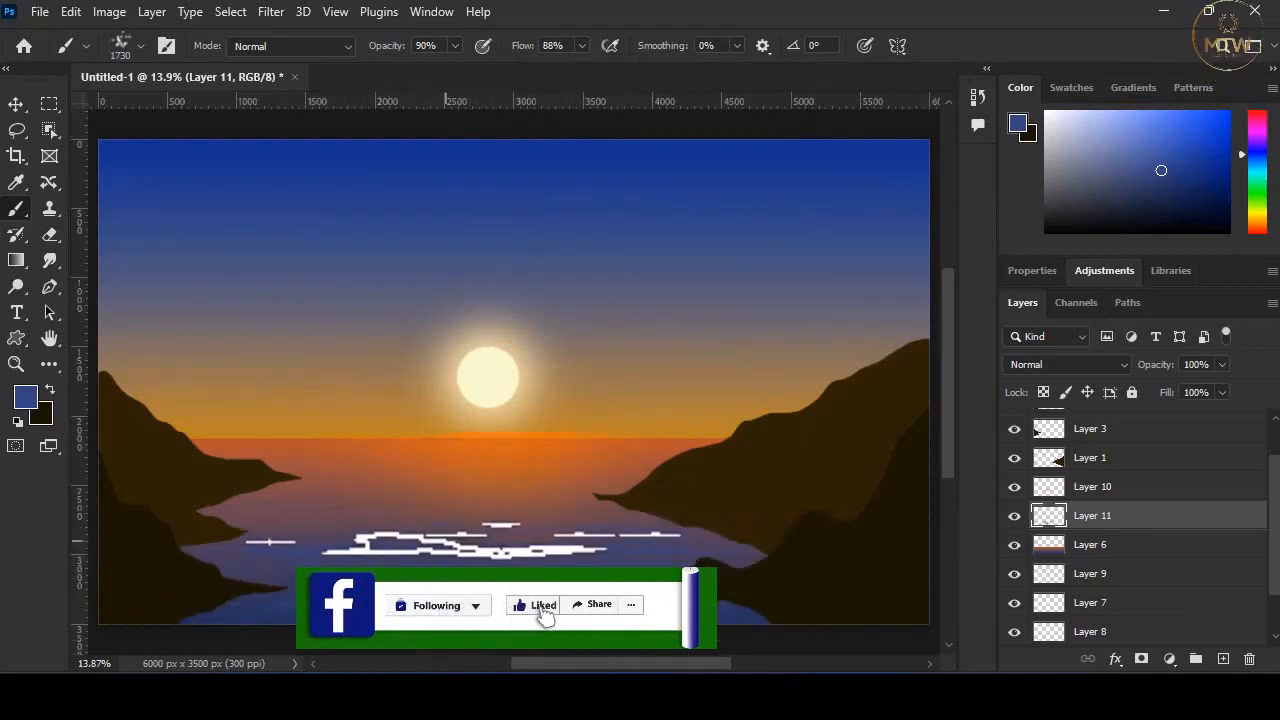
pyautogui.moveTo(623, 504); pyautogui.dragTo(581, 506)
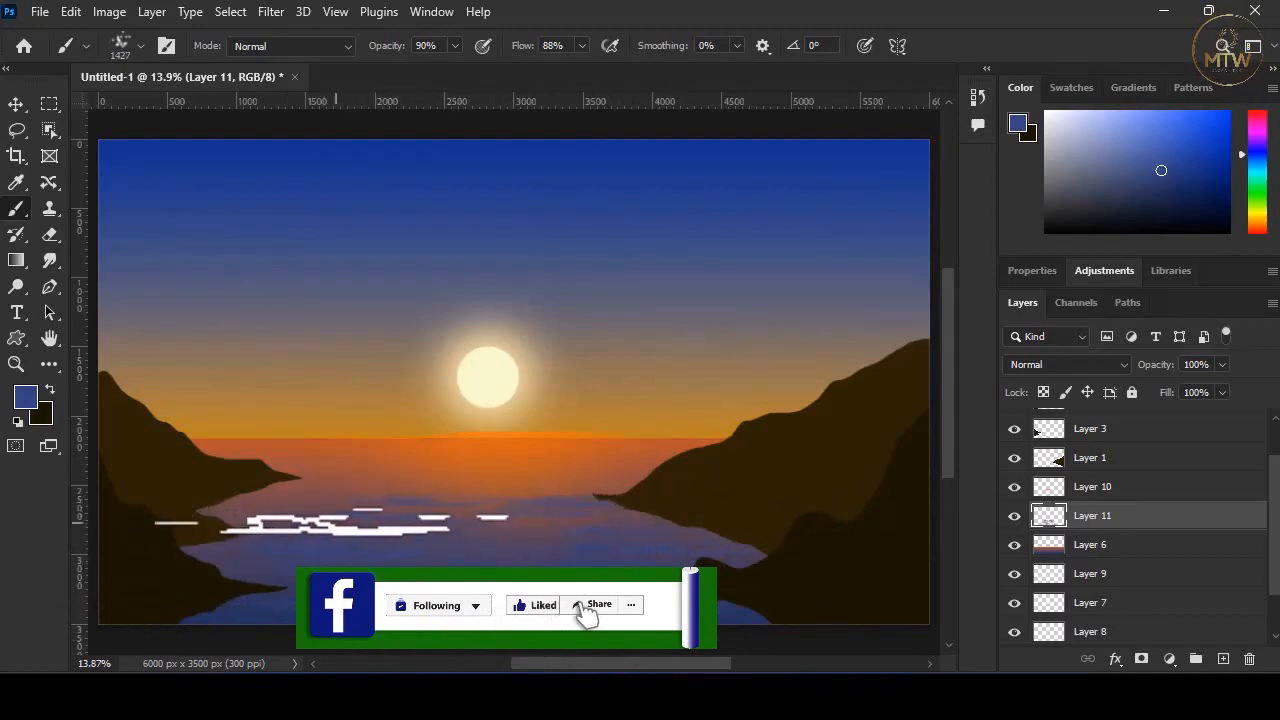
pyautogui.moveTo(336, 516); pyautogui.dragTo(300, 499)
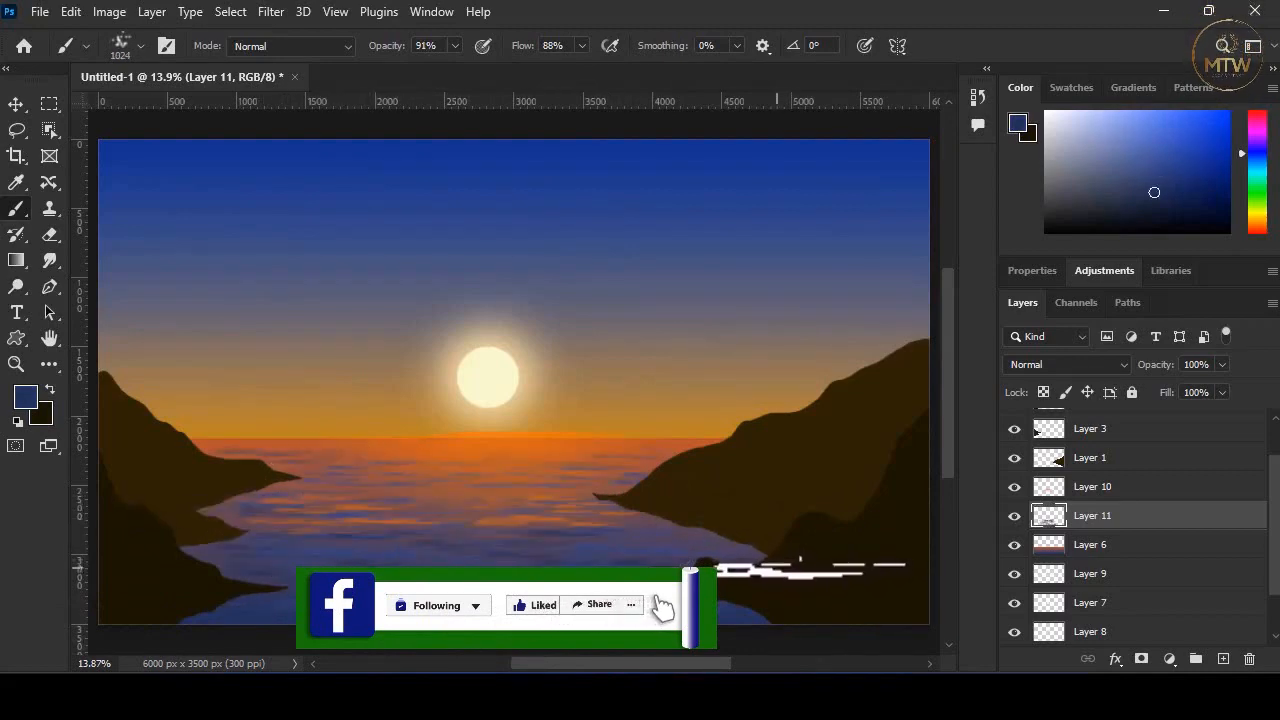
# - Add a layer directly above Layer 6 and make a wide rectangular selection from the canvas's left edge across the sun to the horizon
pyautogui.click(1088, 548)
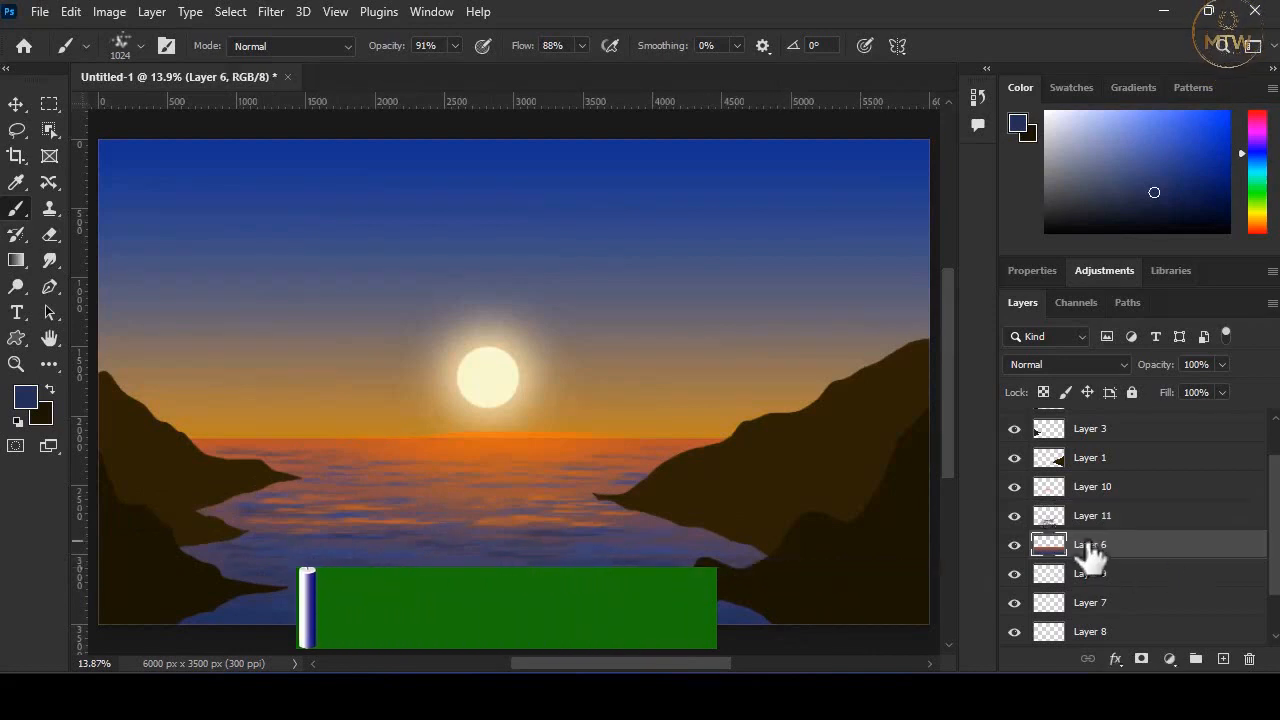
pyautogui.click(1222, 658)
pyautogui.click(16, 131)
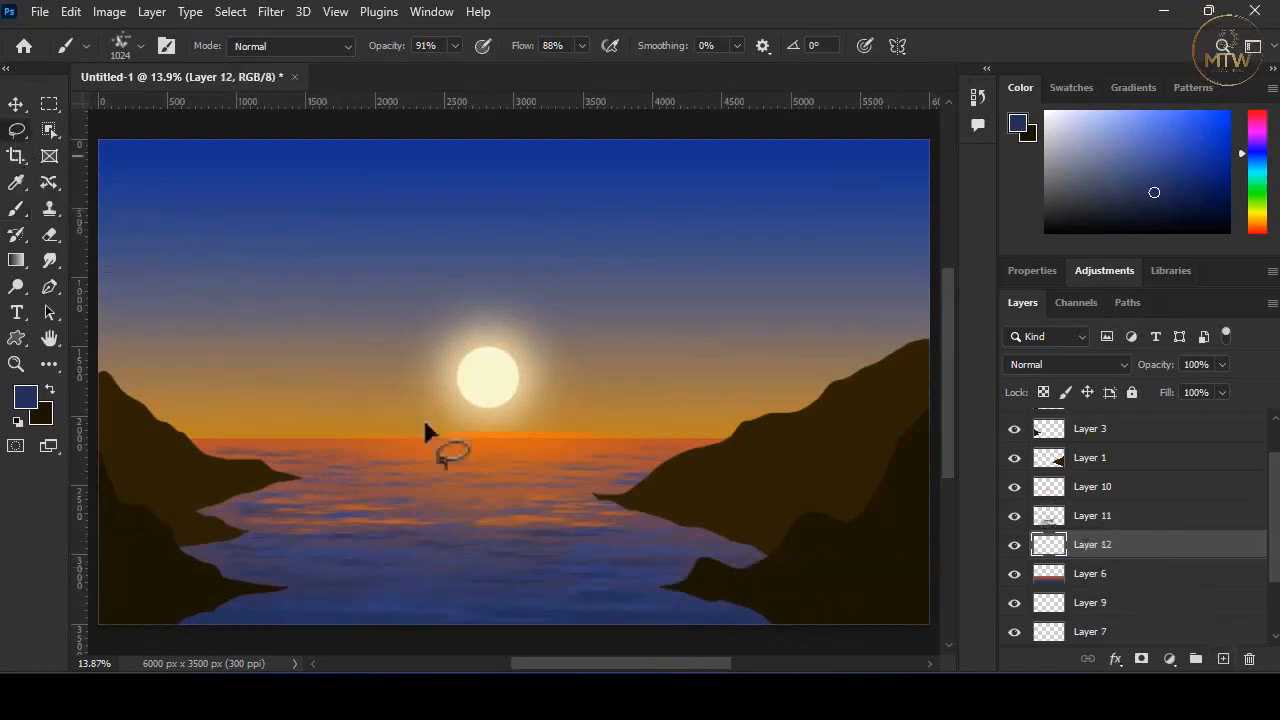
pyautogui.click(49, 104)
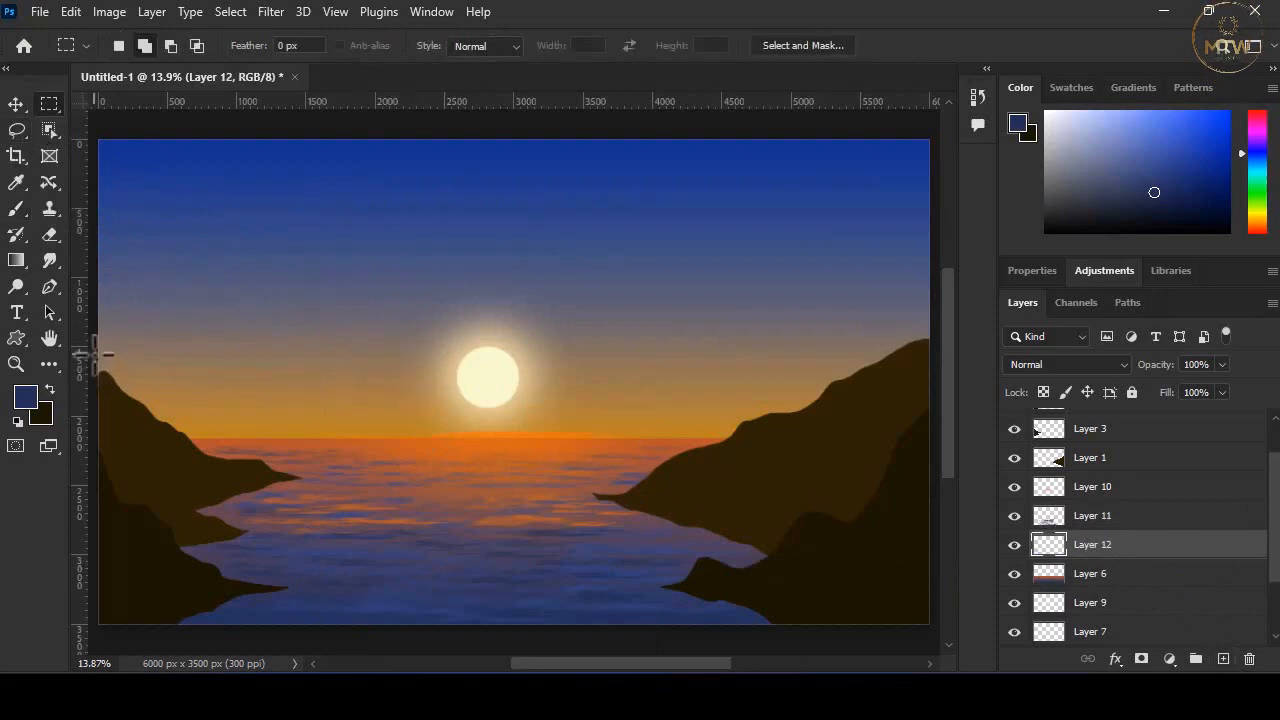
pyautogui.moveTo(99, 340)
pyautogui.mouseDown()
pyautogui.moveTo(616, 425)
pyautogui.moveTo(871, 447)
pyautogui.moveTo(822, 445)
pyautogui.mouseUp()
# - Subtract the area above a freehand jagged ridgeline from the rectangular selection with the Lasso, leaving a silhouette of distant mountain peaks
pyautogui.click(16, 130)
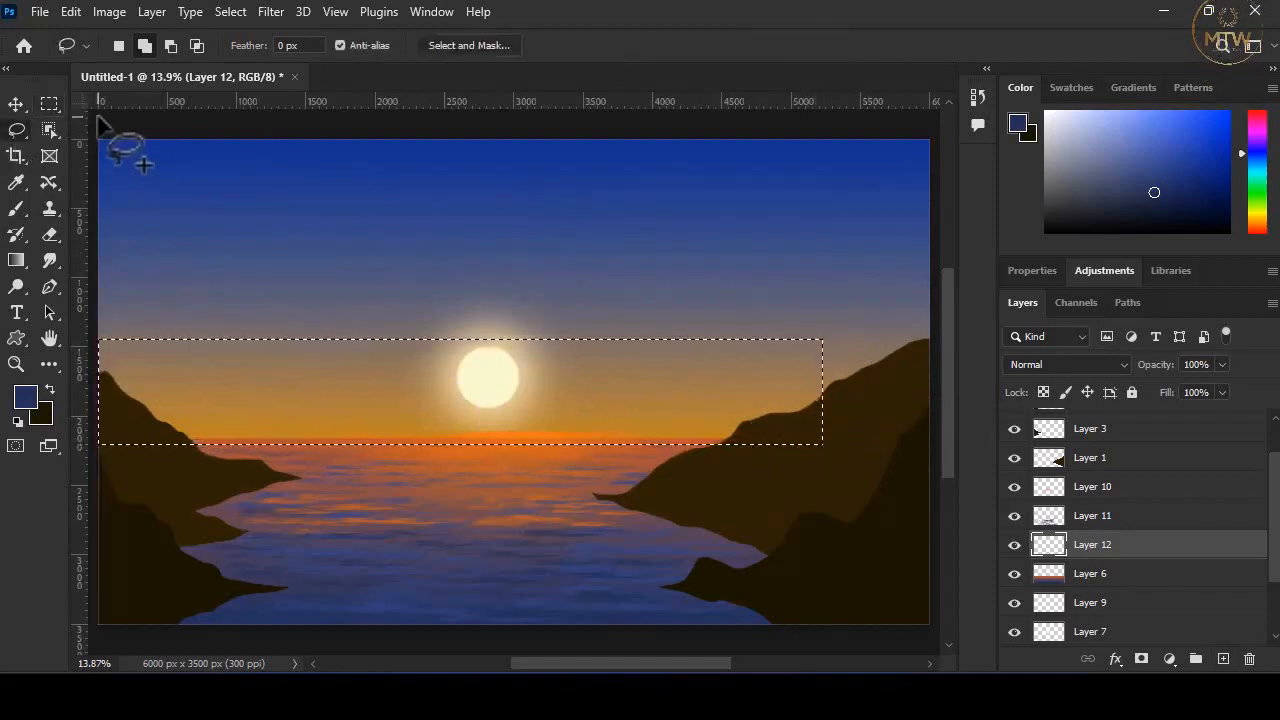
pyautogui.click(171, 45)
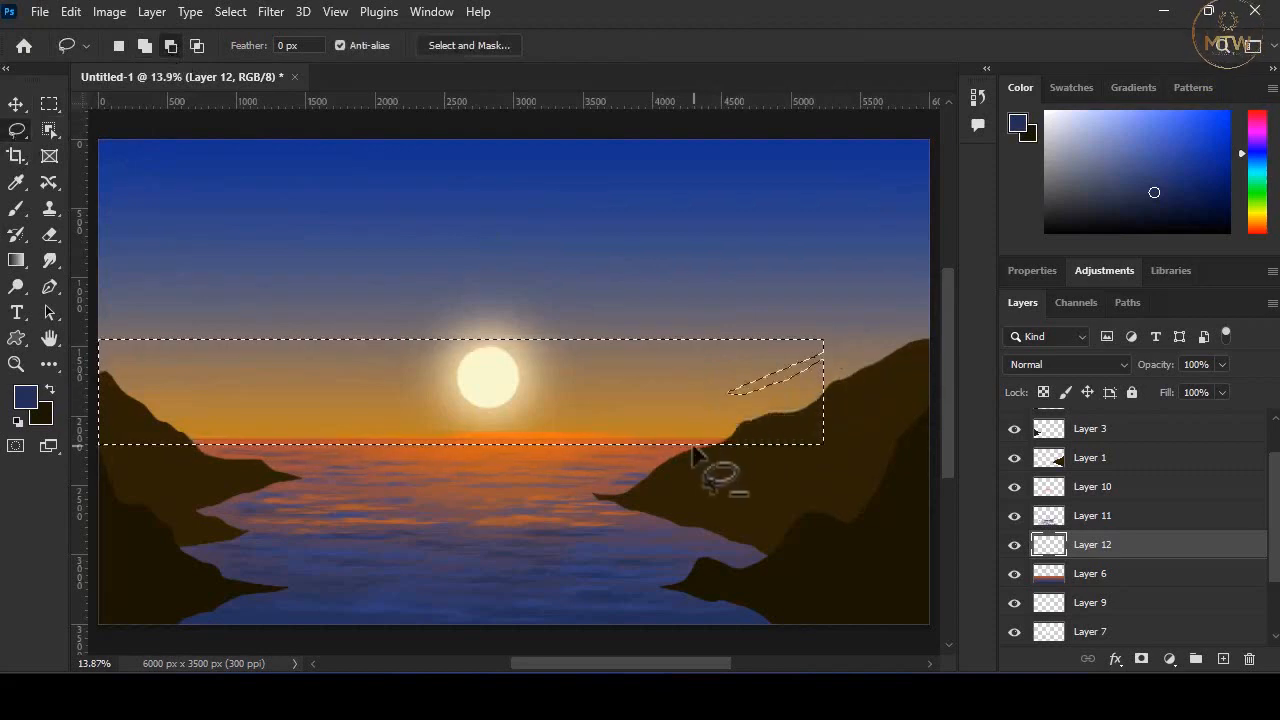
pyautogui.hotkey('ctrl', 'z')
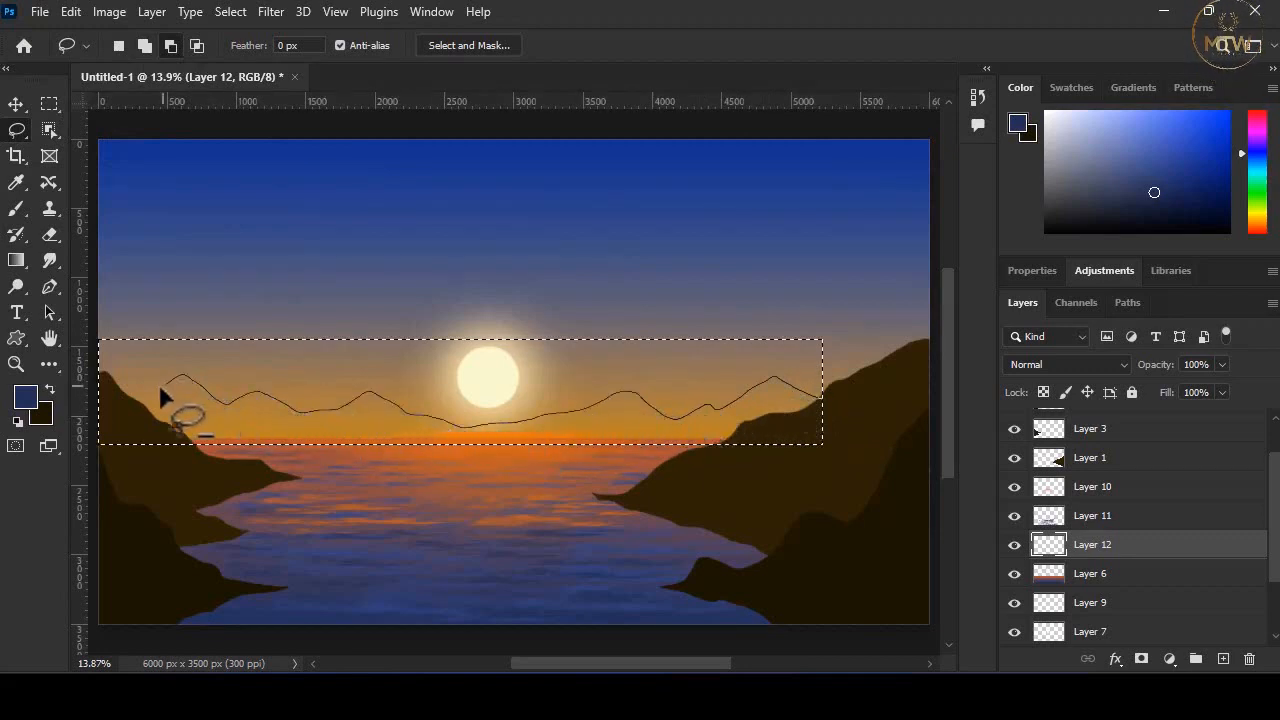
pyautogui.moveTo(886, 295); pyautogui.dragTo(880, 360)
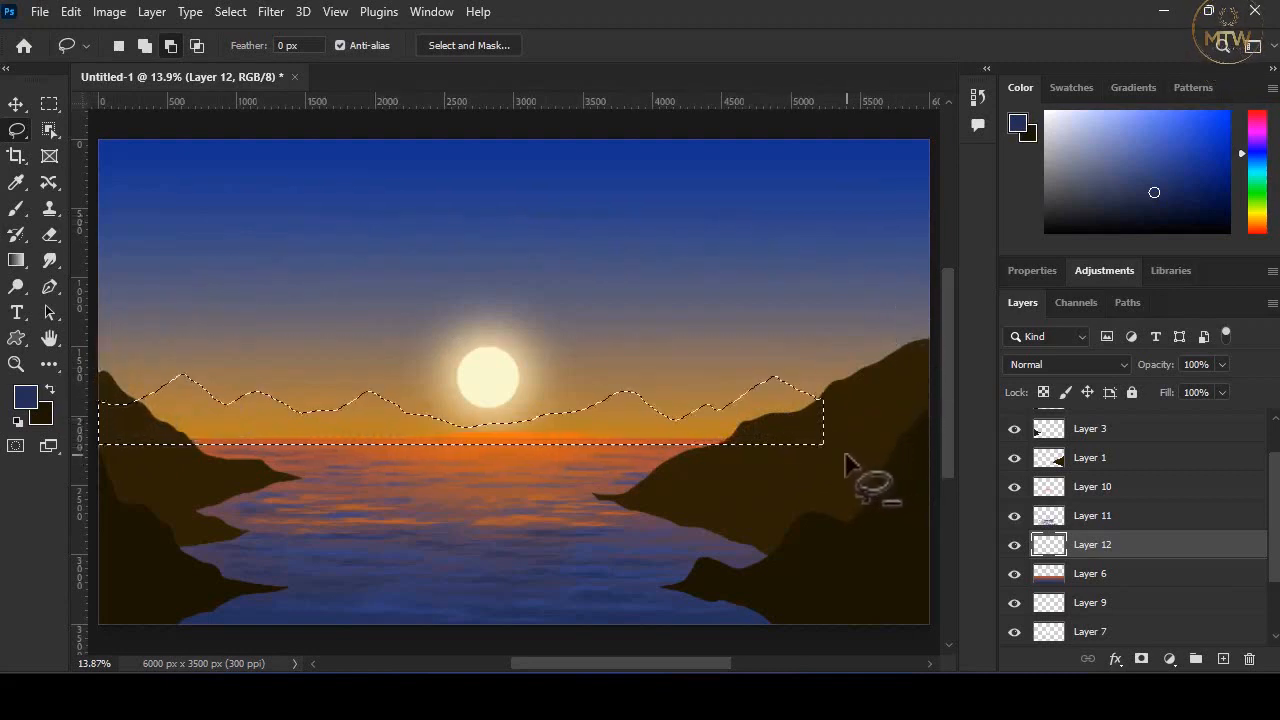
pyautogui.moveTo(797, 440)
pyautogui.mouseDown()
pyautogui.moveTo(811, 434)
pyautogui.moveTo(796, 440)
pyautogui.mouseUp()
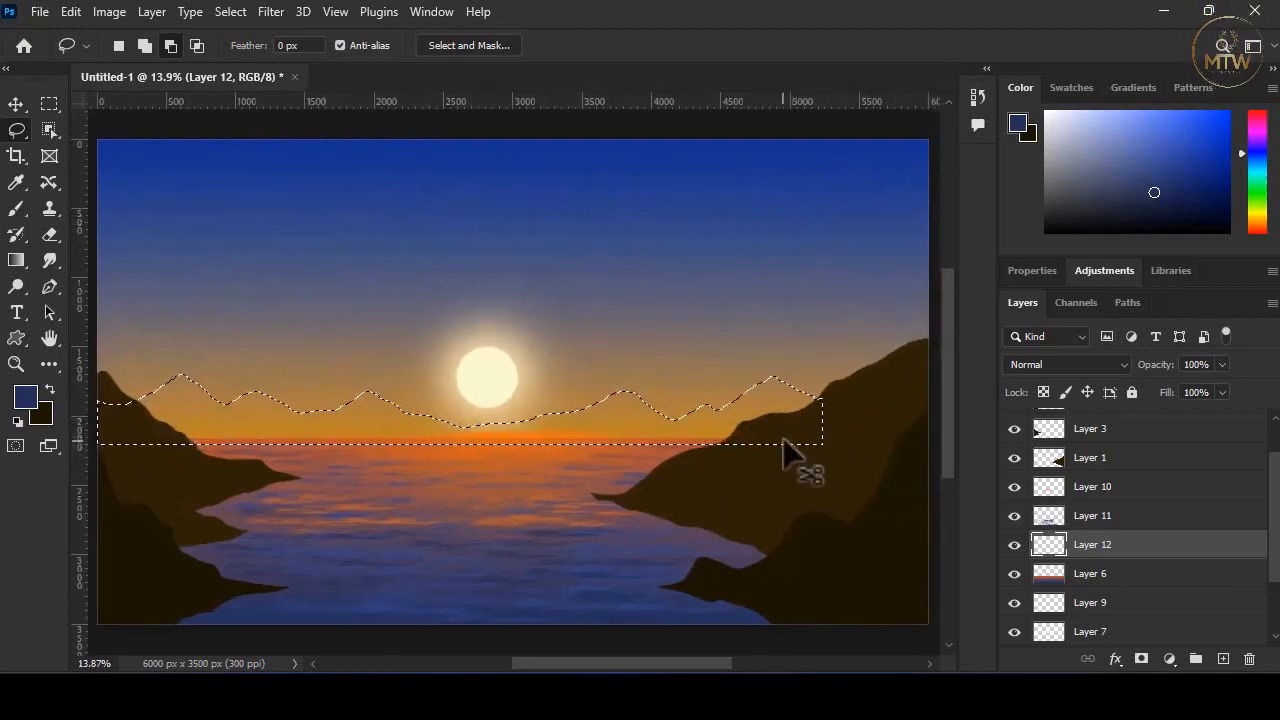
pyautogui.keyDown('ctrl'); pyautogui.click(786, 455); pyautogui.keyUp('ctrl')
pyautogui.click(594, 272)
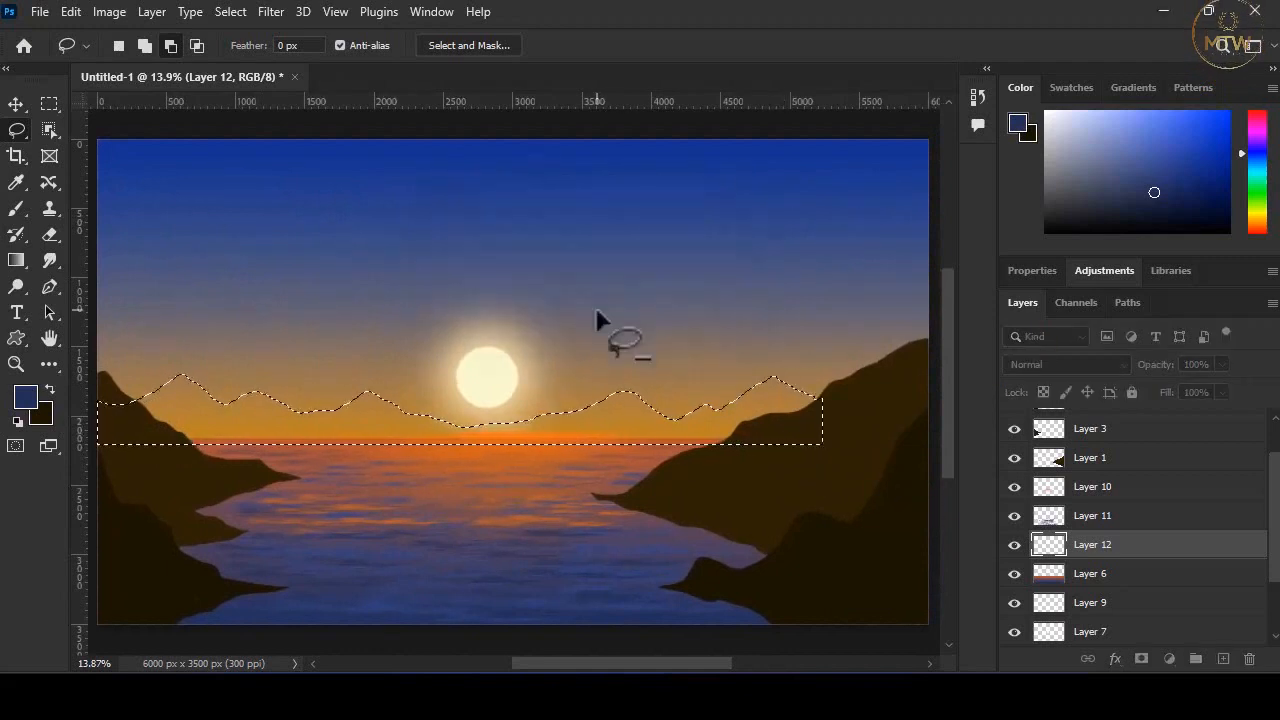
# - Set the foreground color to muted dark blue #404559 and fill the mountain selection with it
pyautogui.click(25, 397)
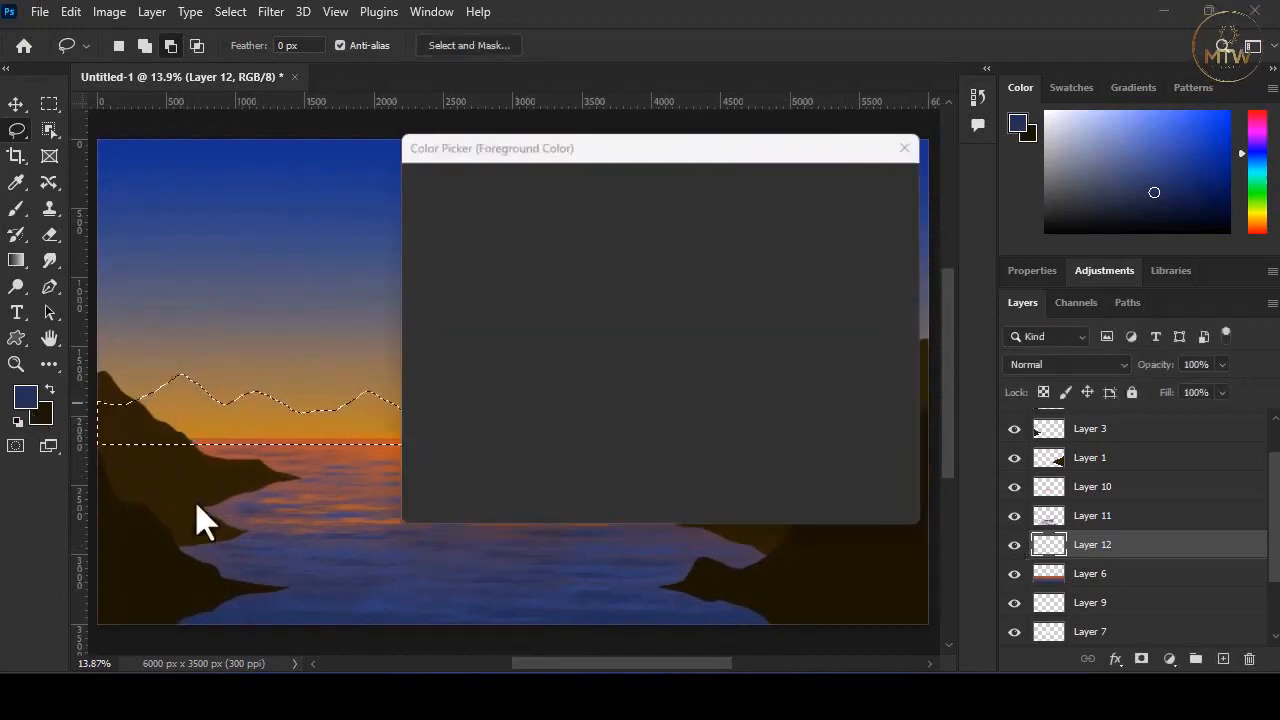
pyautogui.click(485, 357)
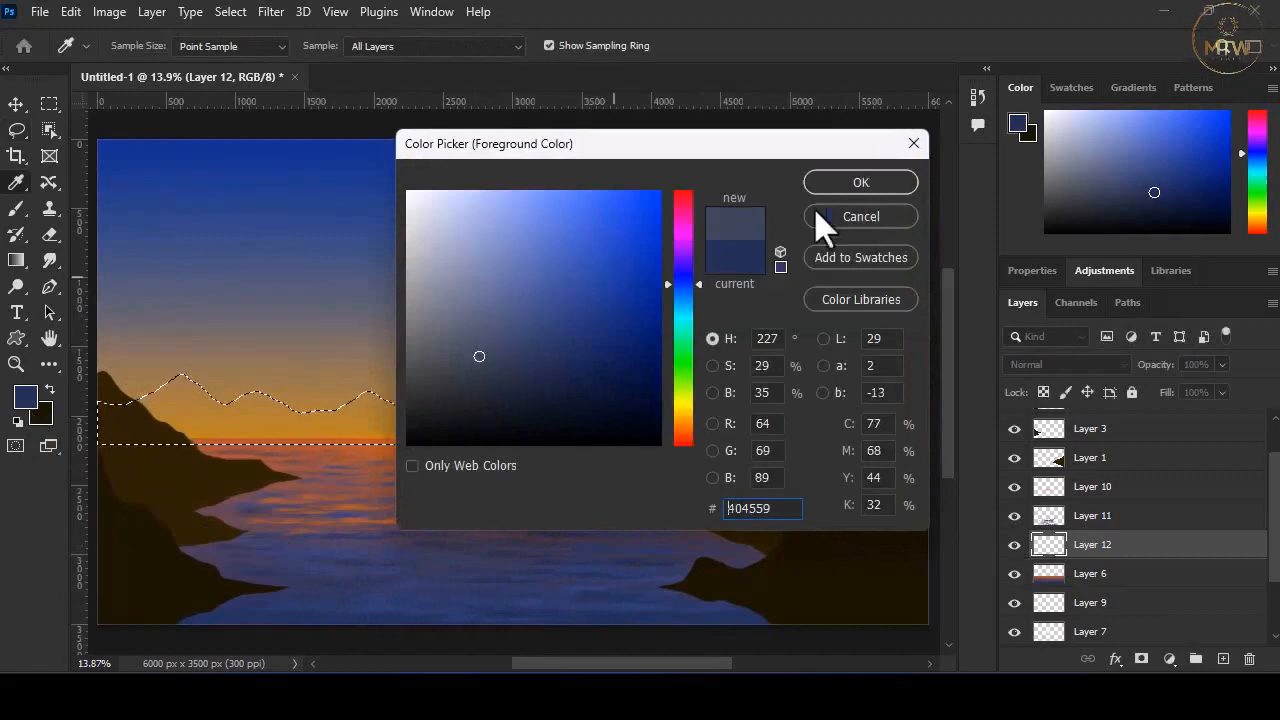
pyautogui.click(832, 185)
pyautogui.hotkey('alt', 'BackSpace')
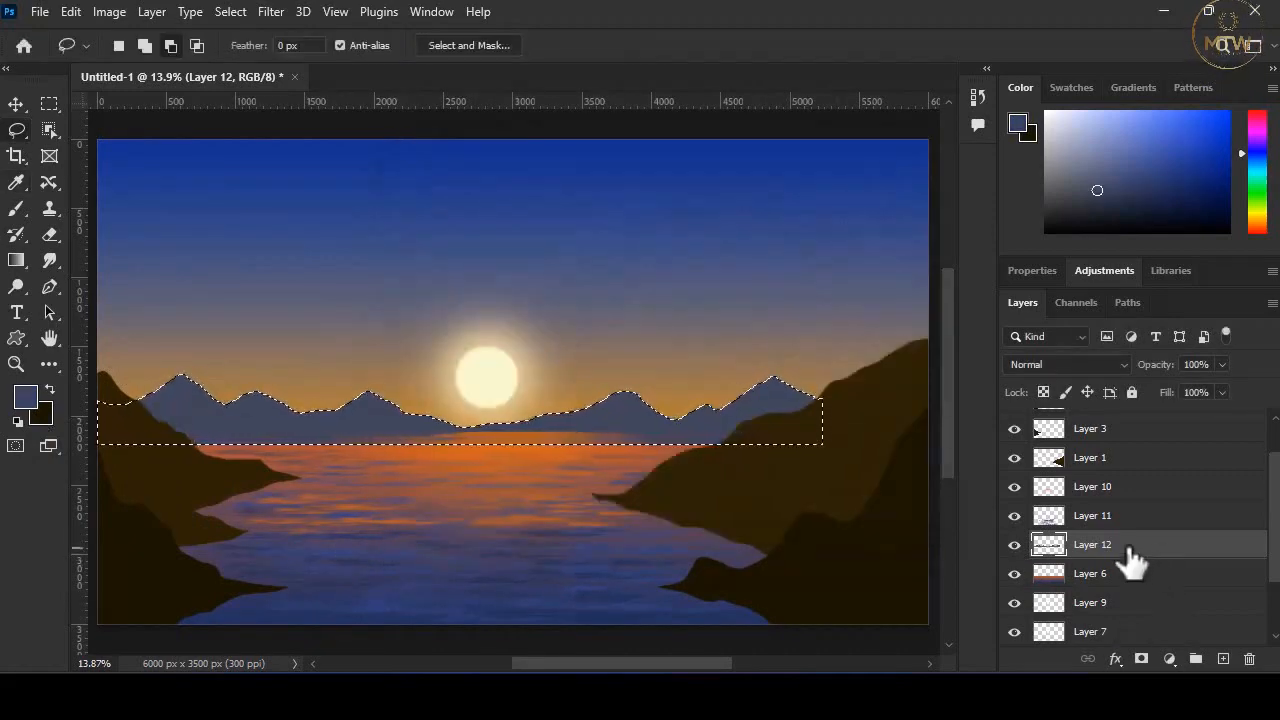
# - Move the distant mountain layer directly below Layer 1 so it sits behind the dark foreground hills, and deselect
pyautogui.moveTo(1130, 560); pyautogui.dragTo(1135, 465)
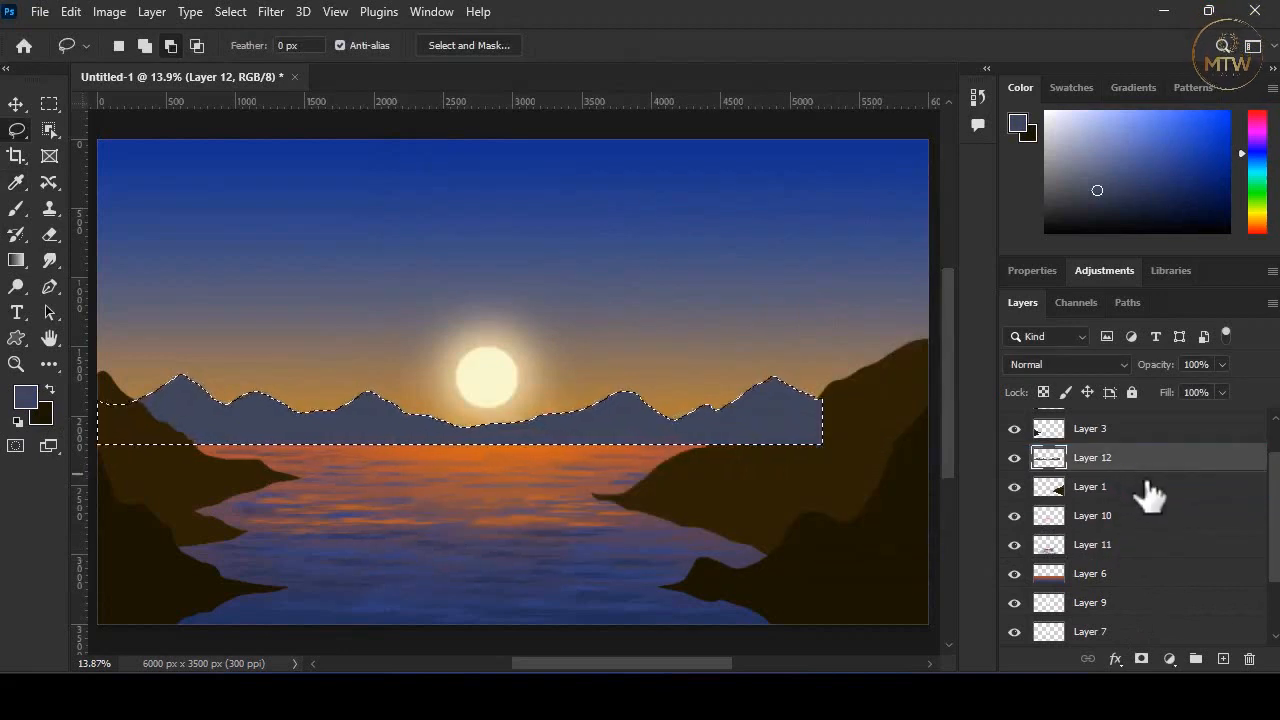
pyautogui.scroll(1, 1257, 500)
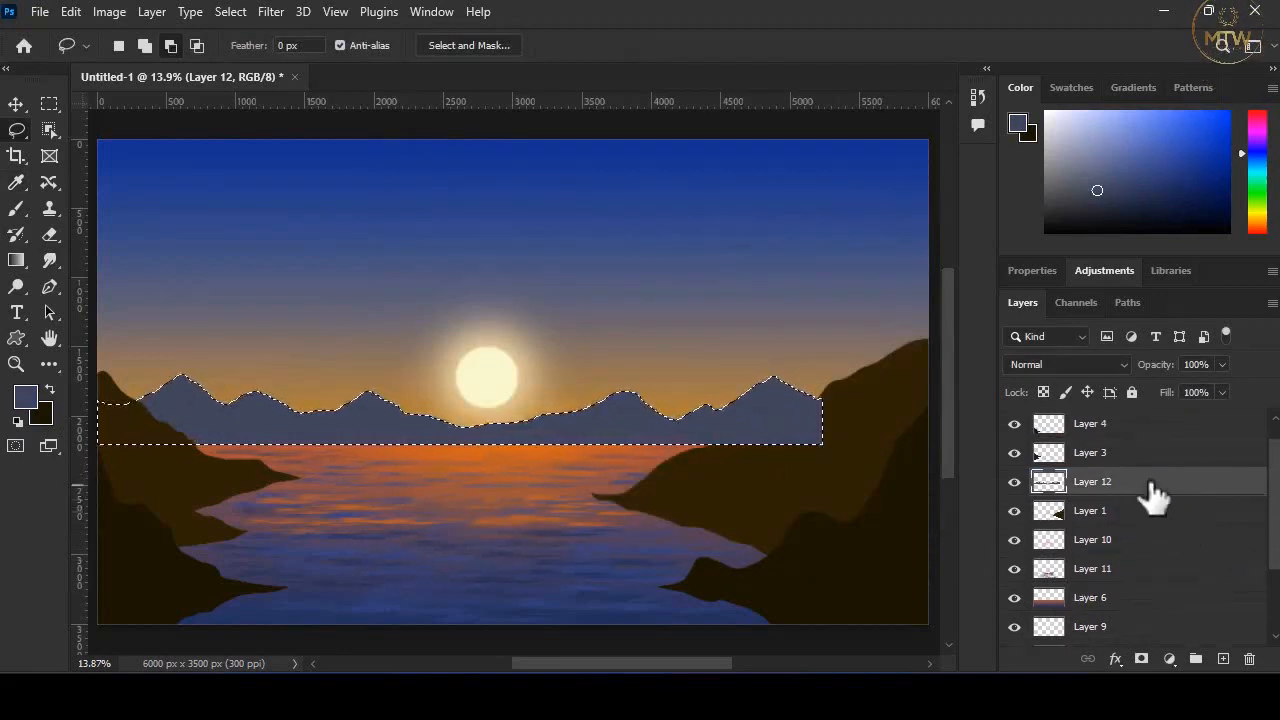
pyautogui.moveTo(1151, 494); pyautogui.dragTo(1139, 535)
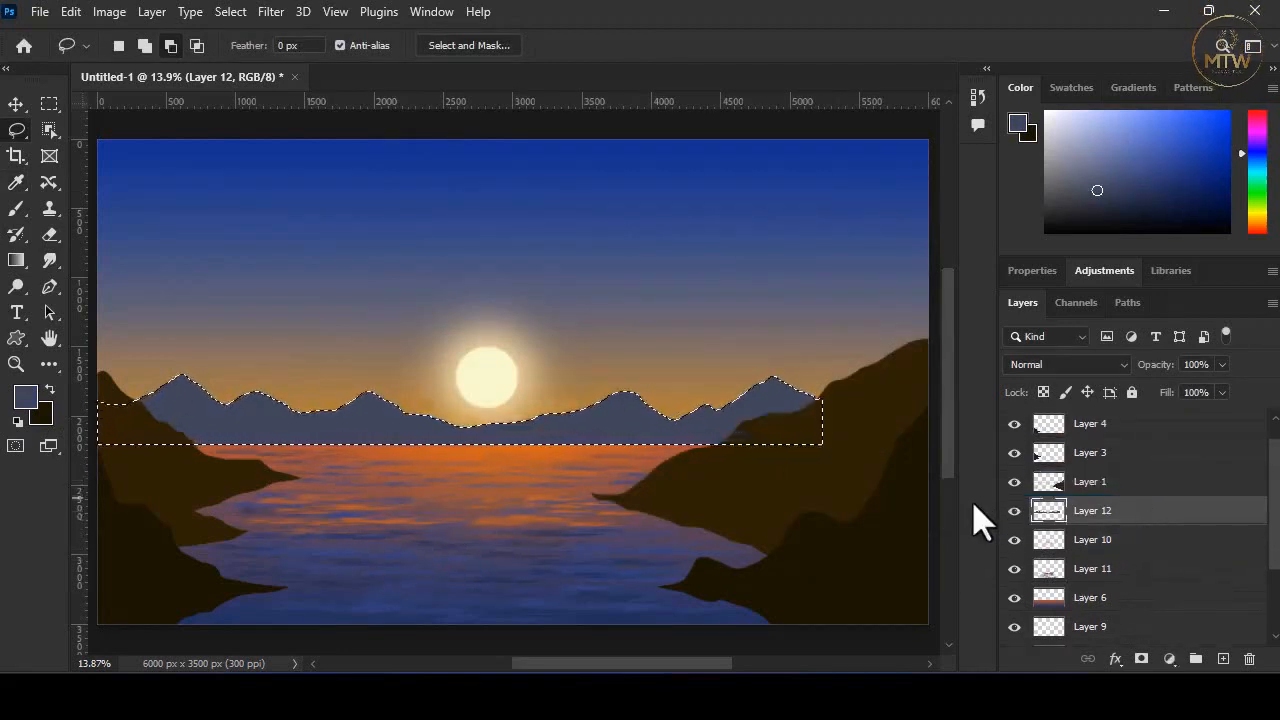
pyautogui.hotkey('ctrl', 'd')
# - Reduce the spatter brush to 634 px and rotate its tip to 34° to match the slopes of the distant peaks
pyautogui.press('b')
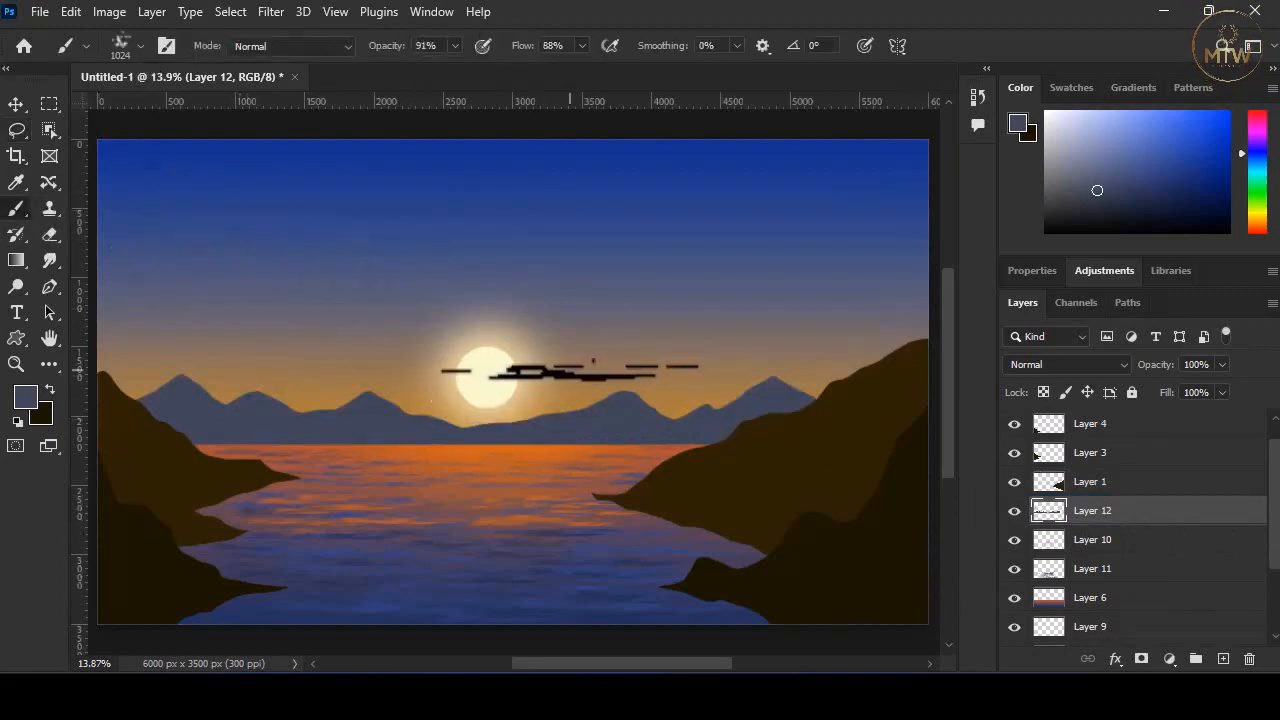
pyautogui.moveTo(571, 371); pyautogui.dragTo(543, 376)
pyautogui.rightClick(545, 376)
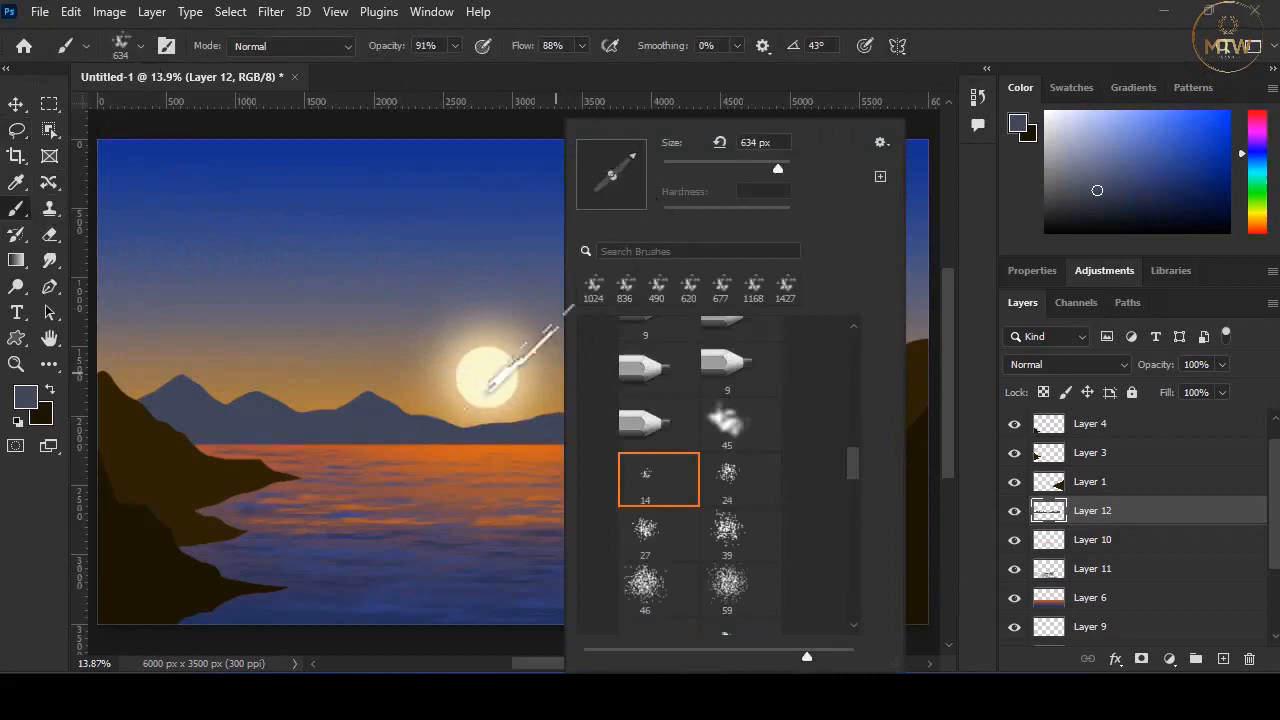
pyautogui.click(918, 273)
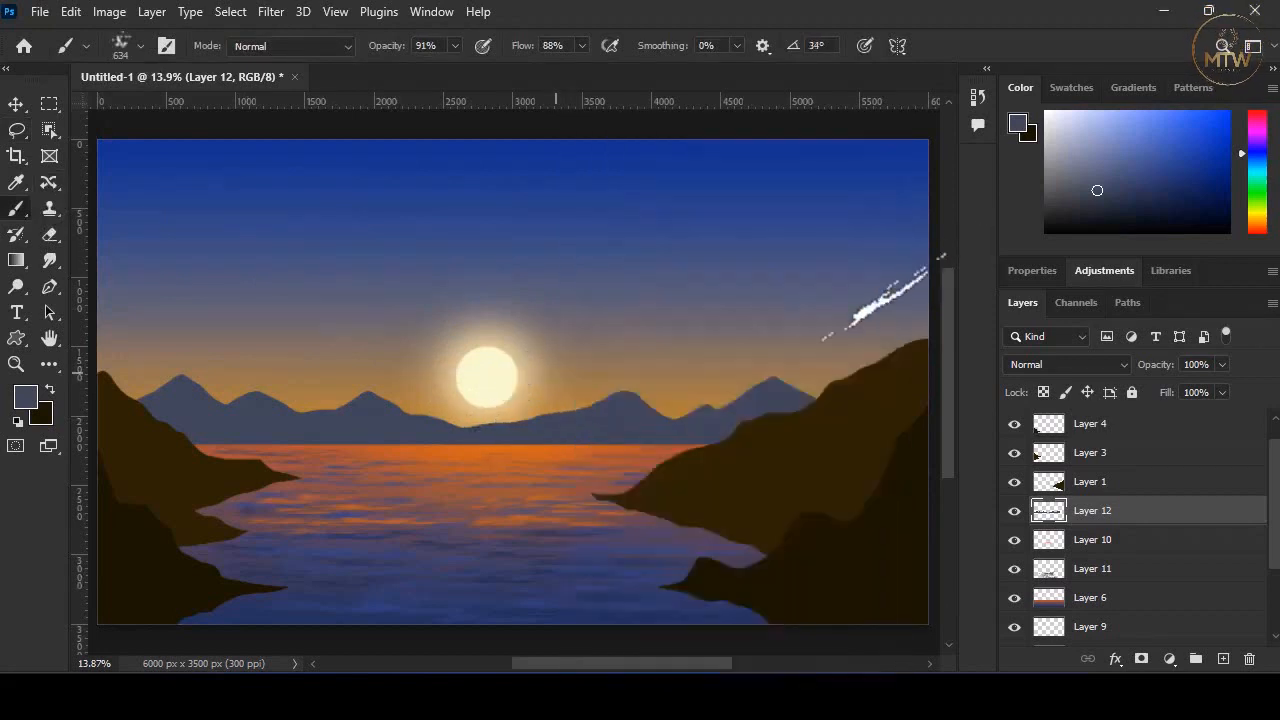
pyautogui.moveTo(778, 396); pyautogui.dragTo(811, 408)
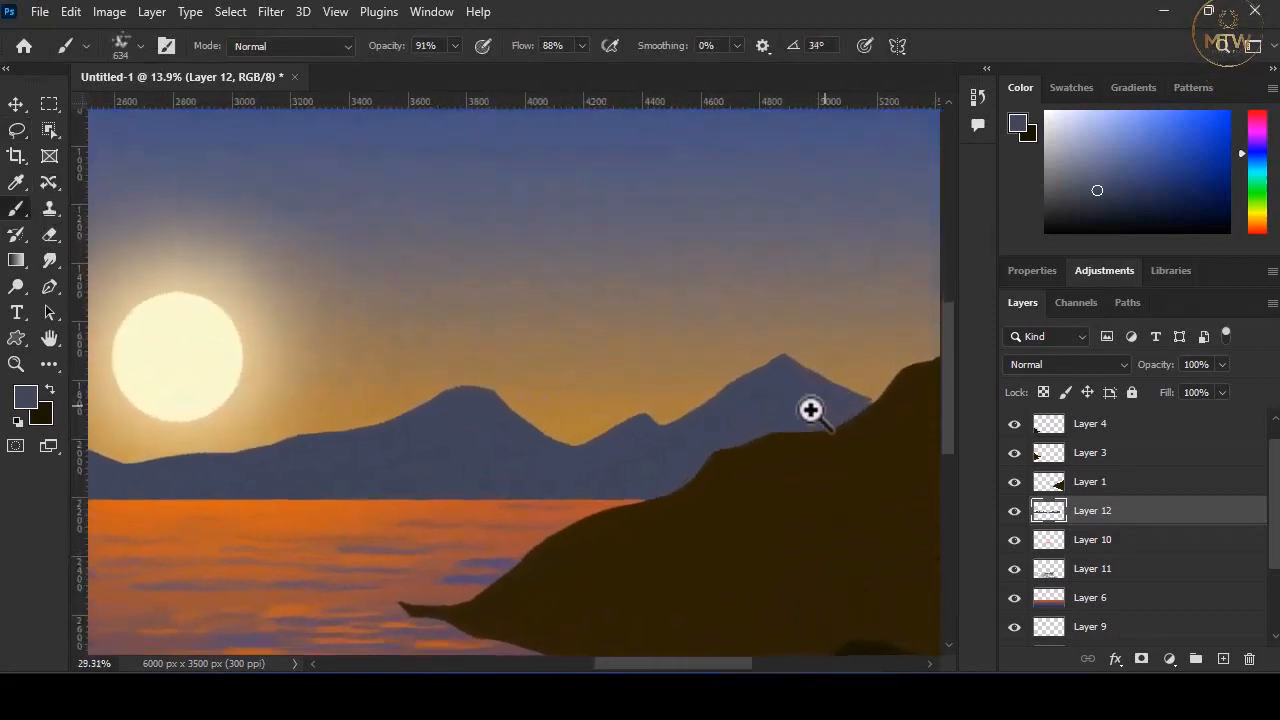
# - Sample the sun's pale yellow and darken it to a greyish beige as the foreground color
pyautogui.keyDown('alt'); pyautogui.click(228, 383); pyautogui.keyUp('alt')
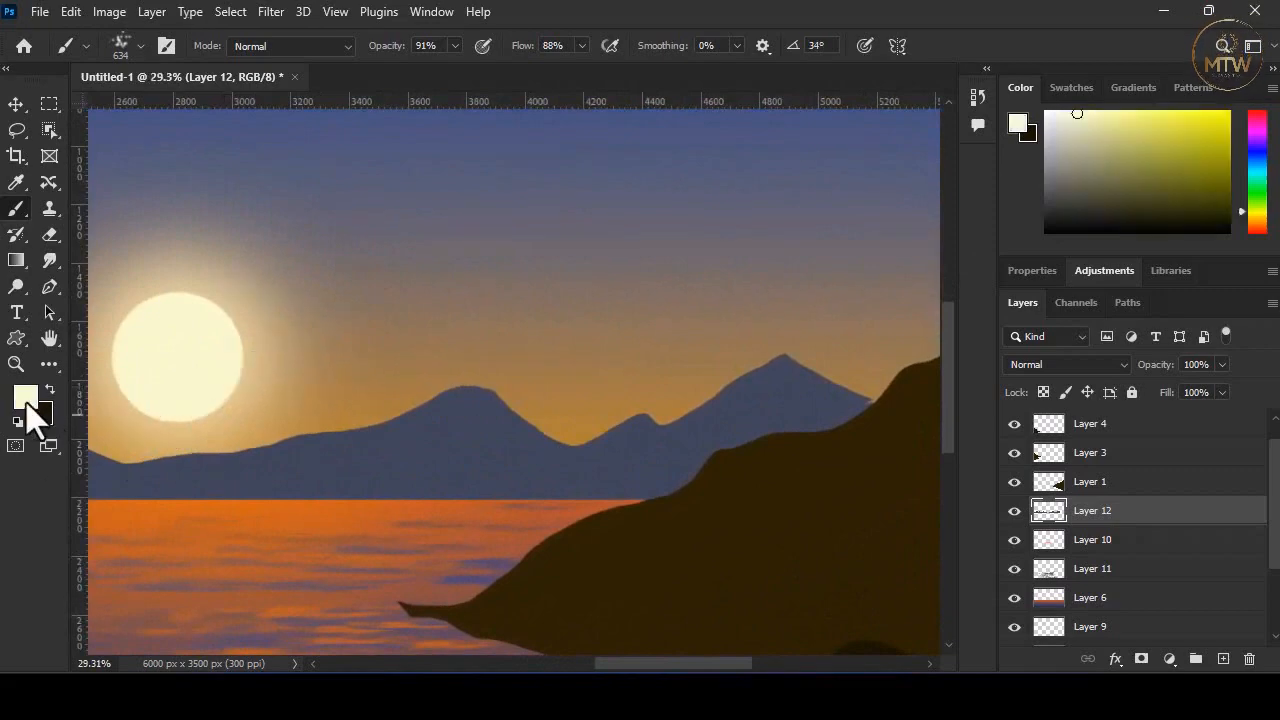
pyautogui.click(25, 397)
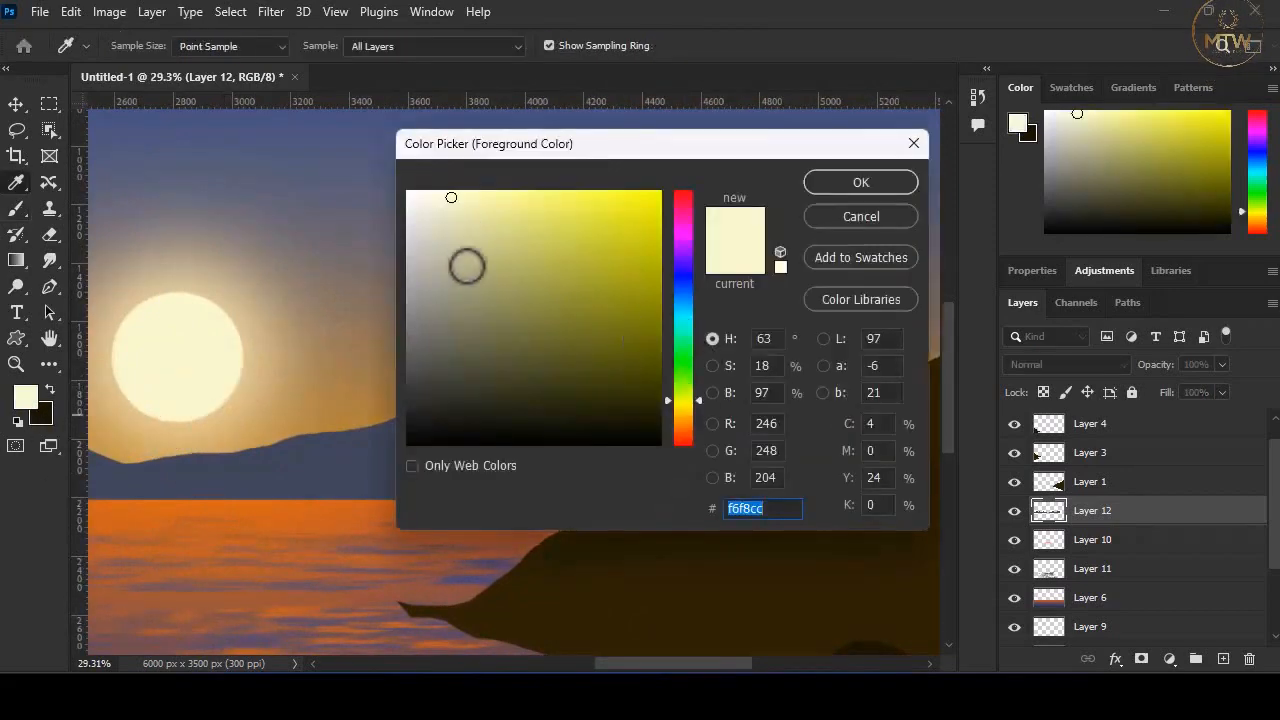
pyautogui.click(465, 275)
pyautogui.click(824, 190)
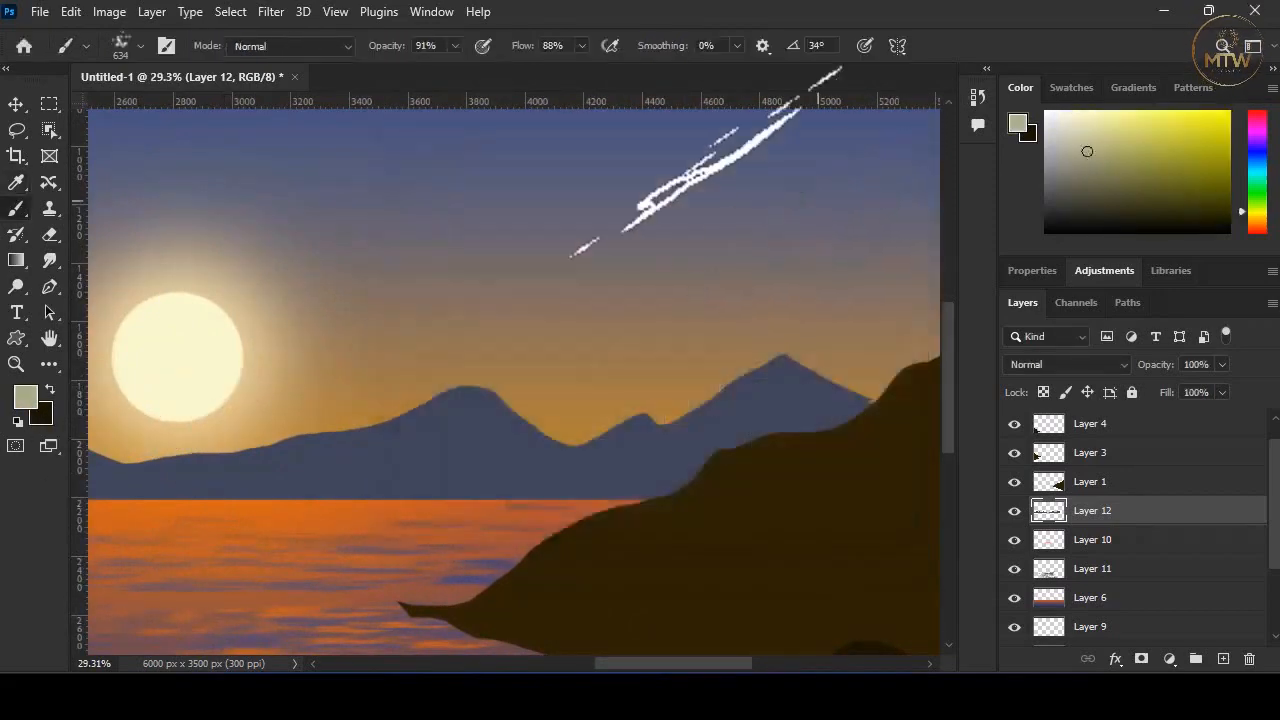
# - With the spatter brush at 252 px and 39% flow, paint highlights on the sun-facing slopes right of the sun, restricted to the mountain layer's selection
pyautogui.moveTo(582, 47); pyautogui.dragTo(538, 68)
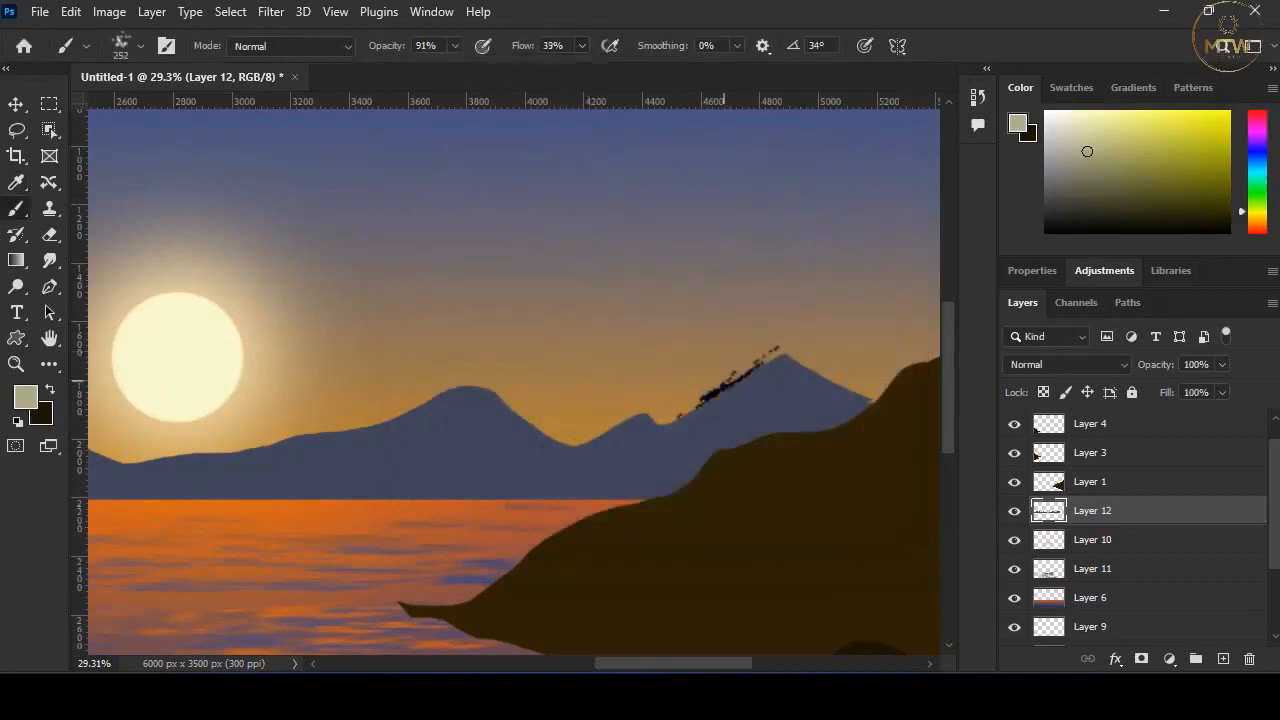
pyautogui.moveTo(700, 425)
pyautogui.mouseDown()
pyautogui.moveTo(790, 358)
pyautogui.moveTo(738, 387)
pyautogui.moveTo(769, 377)
pyautogui.mouseUp()
pyautogui.keyDown('ctrl'); pyautogui.click(1048, 510); pyautogui.keyUp('ctrl')
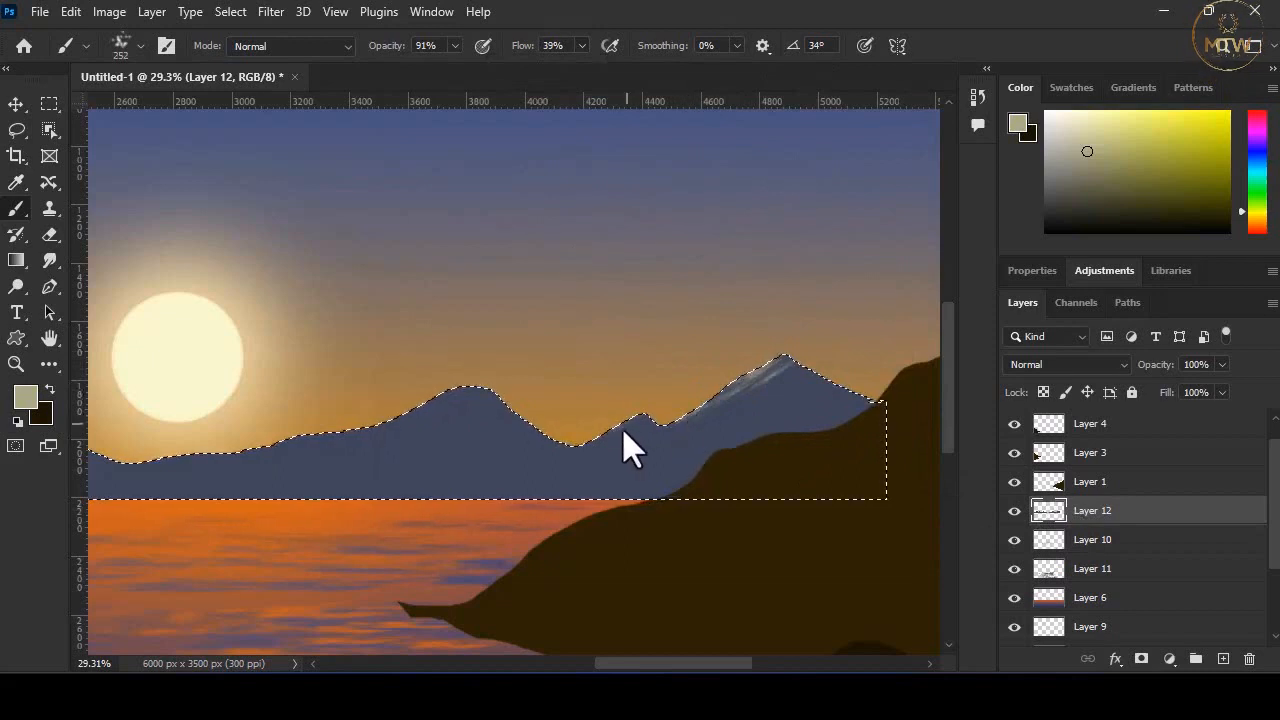
pyautogui.moveTo(622, 428); pyautogui.dragTo(608, 446)
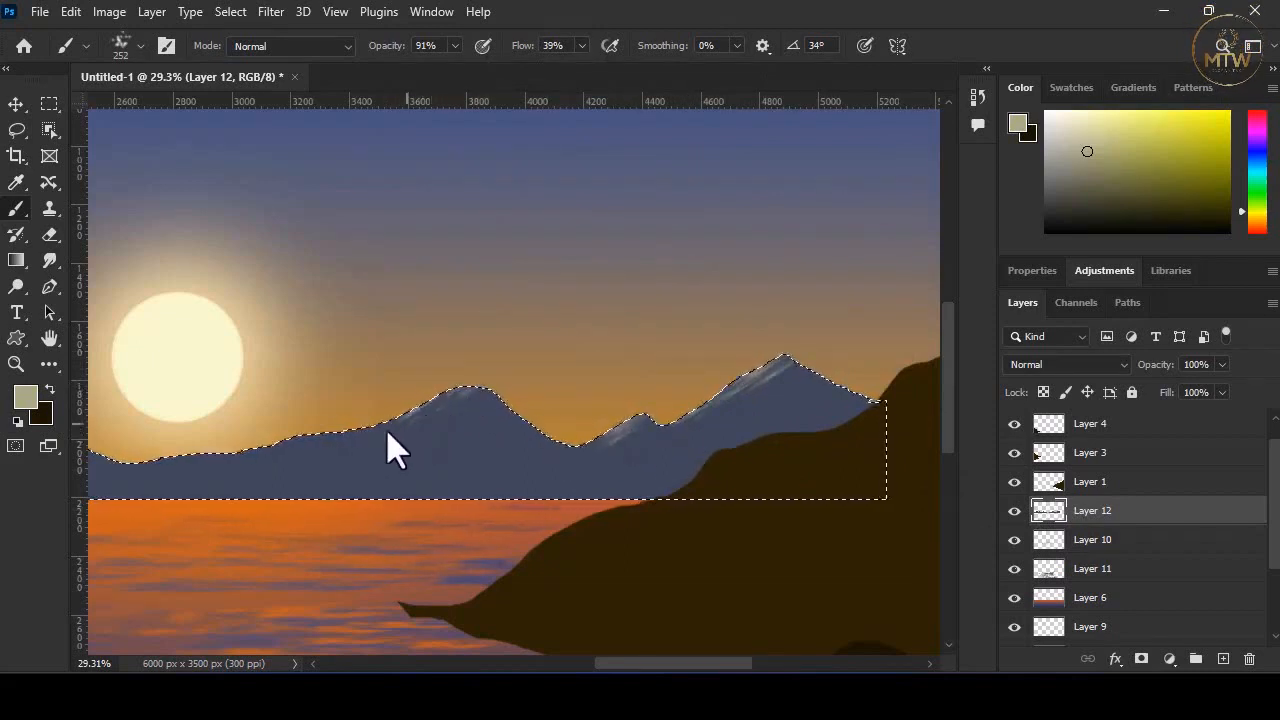
pyautogui.moveTo(452, 394); pyautogui.dragTo(425, 400)
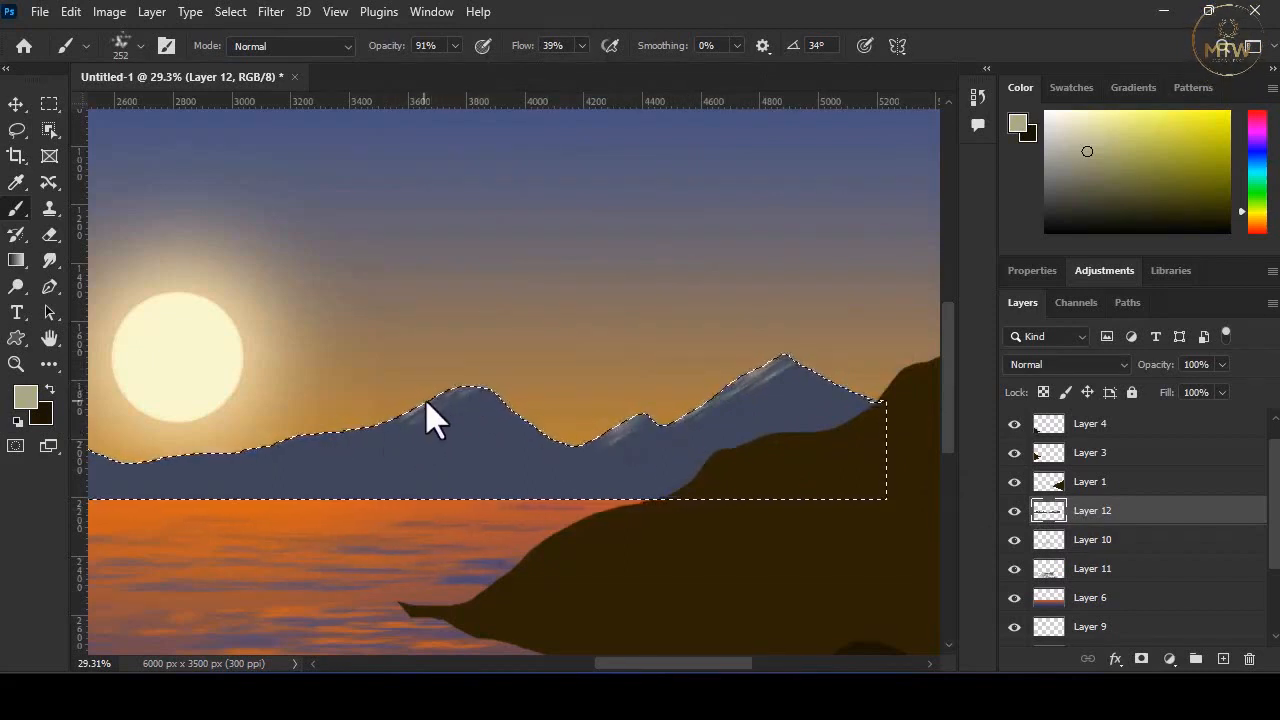
# - Rotate the brush tip to 25° and paint highlights along the gentler ridge just right of the sun
pyautogui.rightClick(340, 440)
pyautogui.click(312, 446)
pyautogui.moveTo(318, 444); pyautogui.dragTo(382, 425)
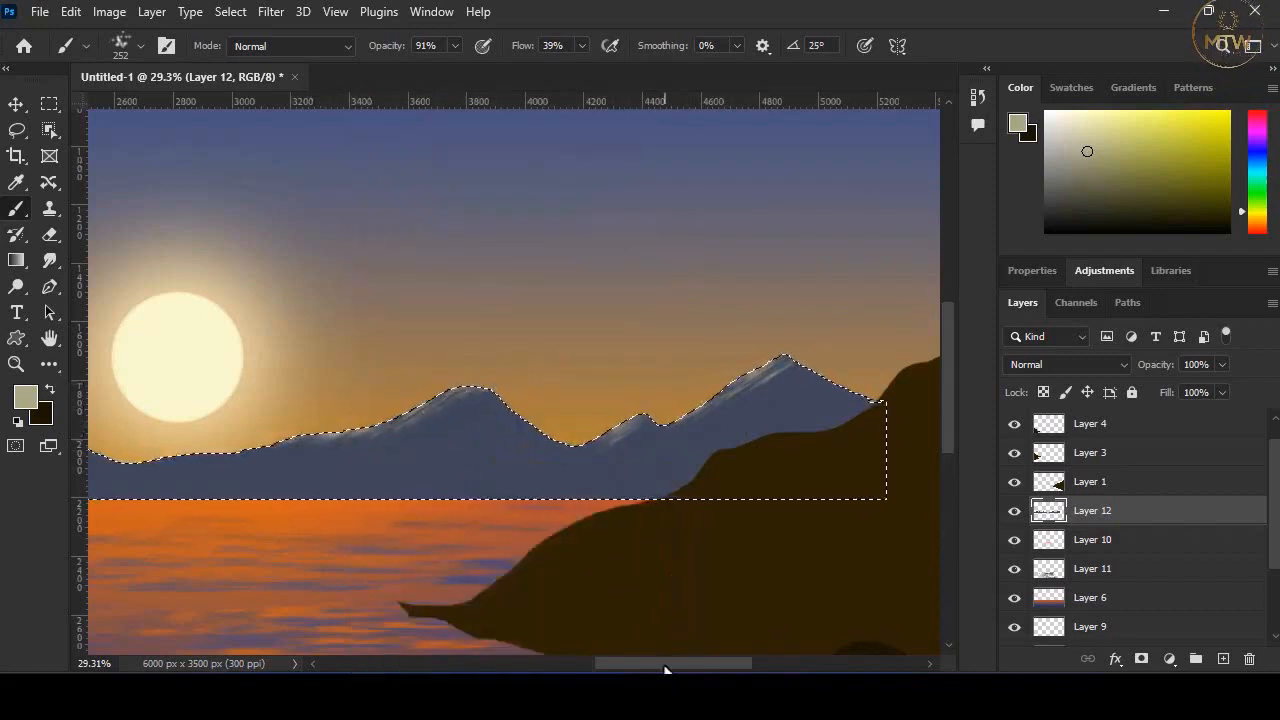
pyautogui.moveTo(665, 666); pyautogui.dragTo(589, 665)
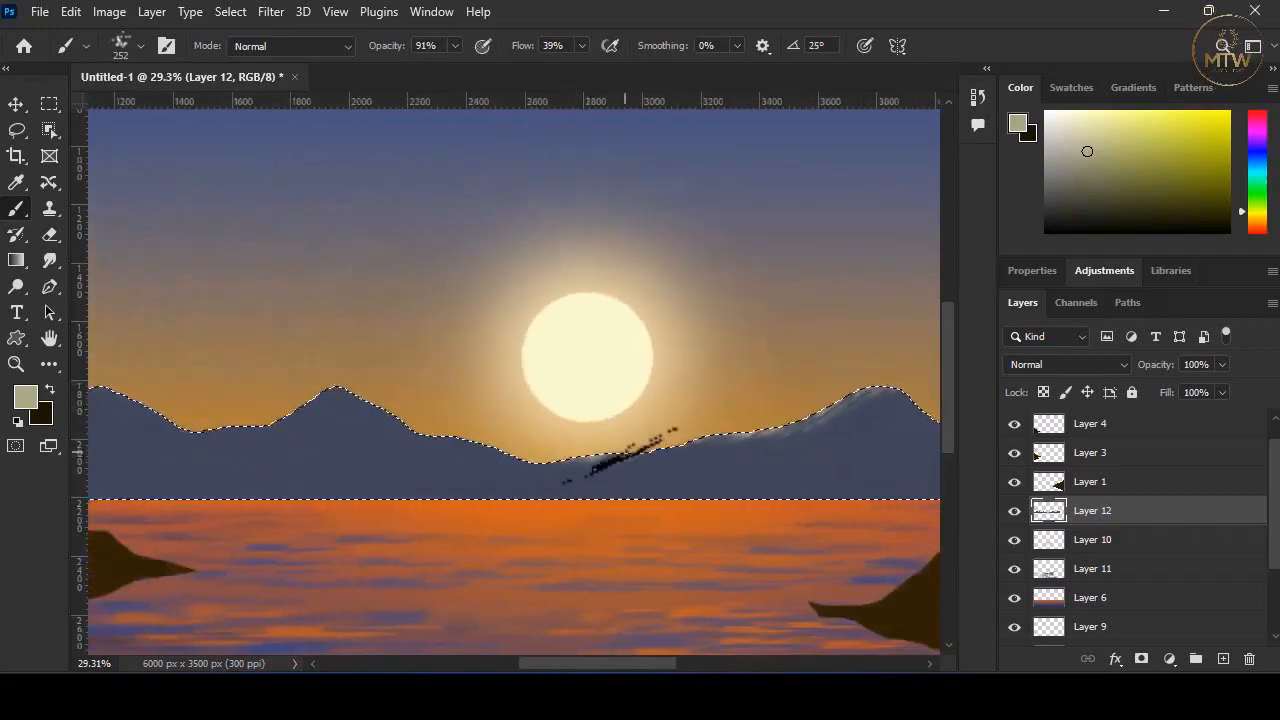
pyautogui.rightClick(632, 445)
pyautogui.press('Escape')
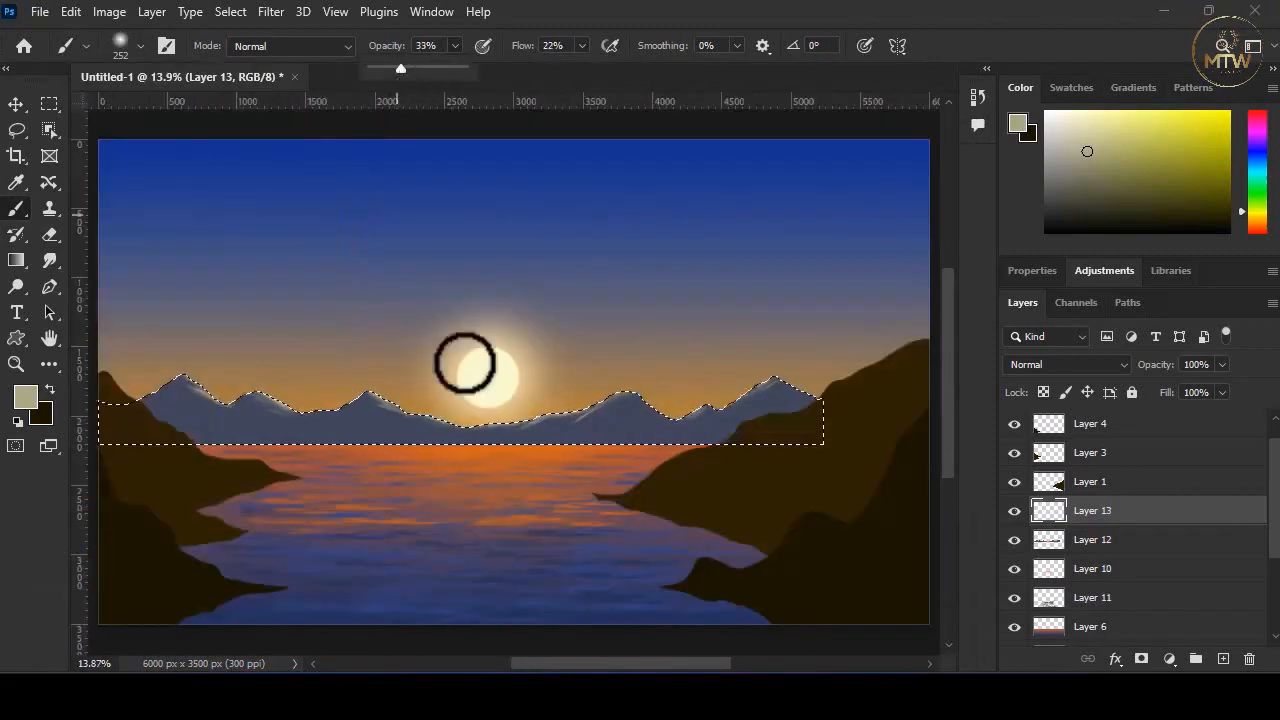
# - Sample the sun's color and change the foreground color to bright golden yellow #ffcc00
pyautogui.keyDown('alt'); pyautogui.click(508, 366); pyautogui.keyUp('alt')
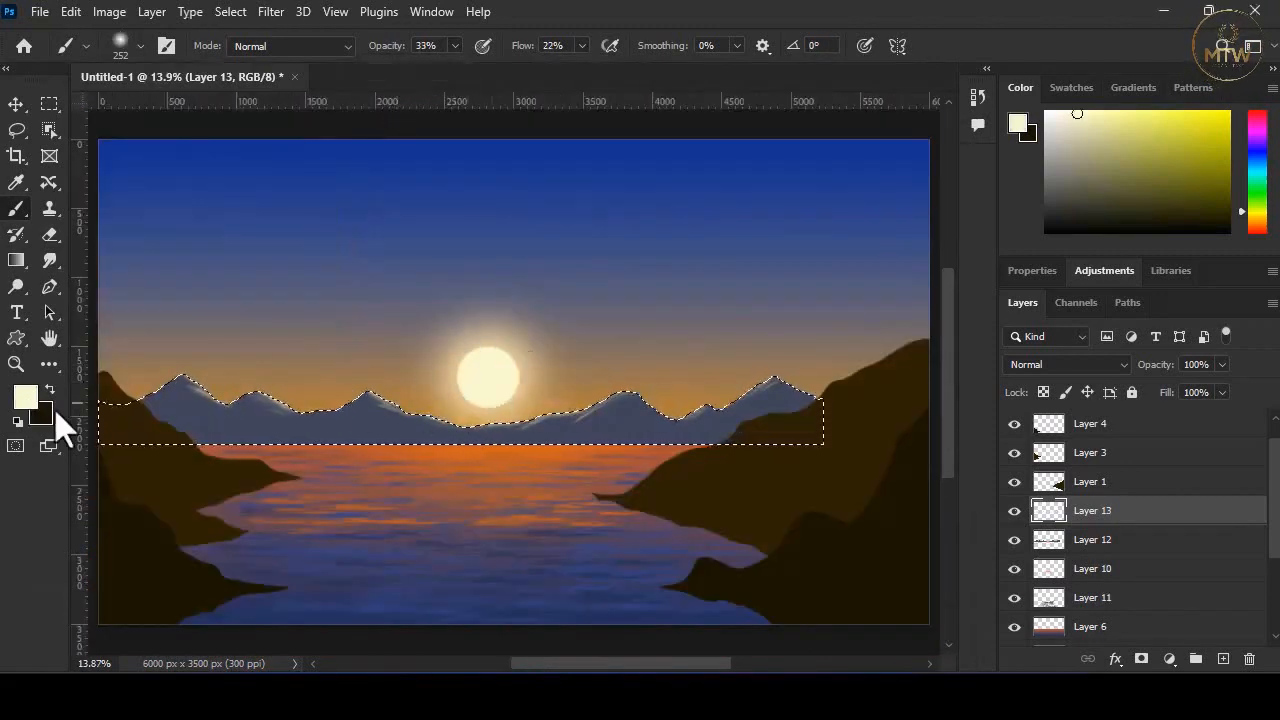
pyautogui.click(25, 397)
pyautogui.moveTo(670, 401); pyautogui.dragTo(684, 416)
pyautogui.moveTo(527, 210)
pyautogui.mouseDown()
pyautogui.moveTo(655, 257)
pyautogui.moveTo(688, 186)
pyautogui.mouseUp()
pyautogui.moveTo(697, 416); pyautogui.dragTo(698, 410)
pyautogui.click(838, 185)
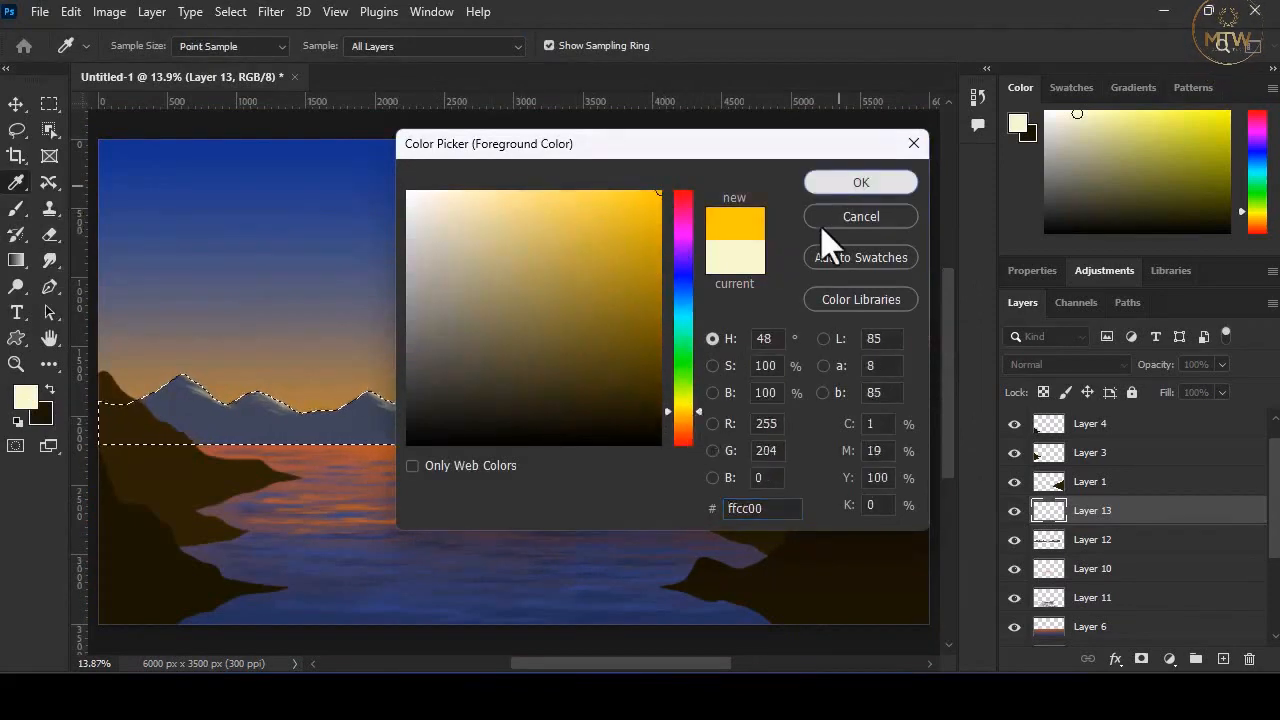
# - Hide the selection edges and paint a golden glow along the mountains' base with a 699 px soft brush at 33% opacity and 22% flow
pyautogui.hotkey('ctrl', 'h')
pyautogui.moveTo(520, 443); pyautogui.dragTo(640, 447)
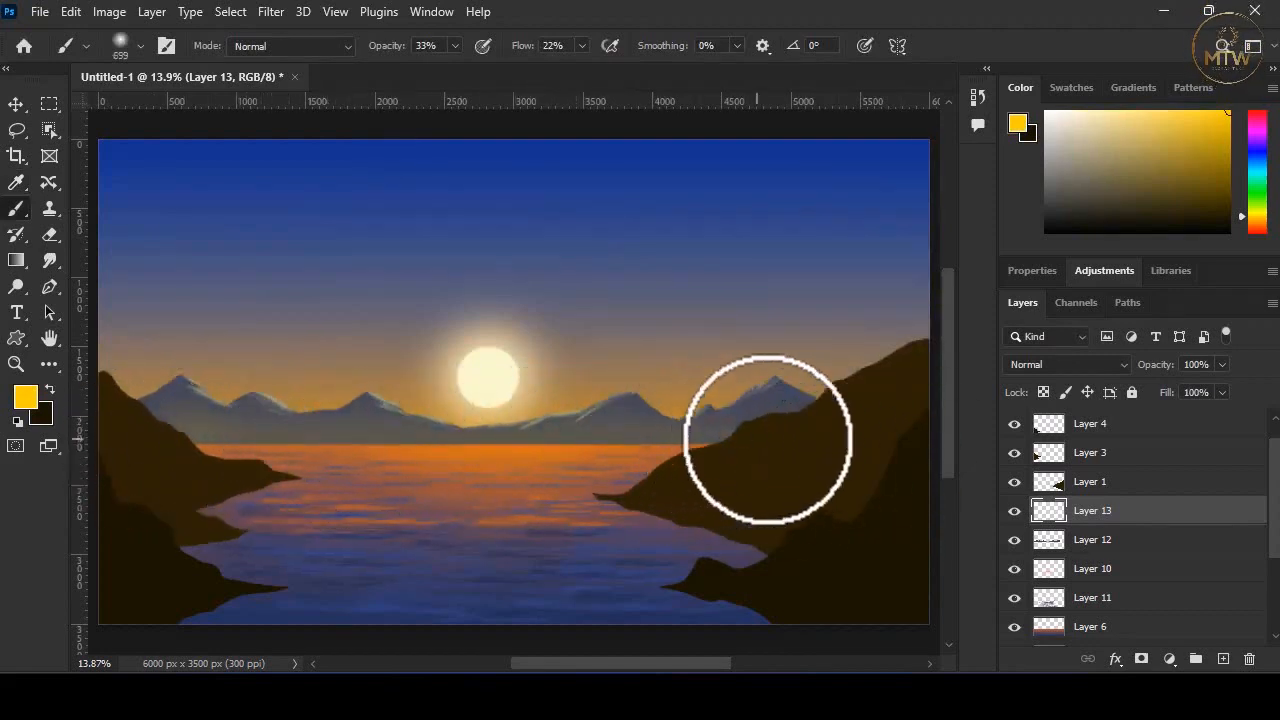
# - Add a new layer above Layer 2 and adjust the scattering of the 699 px dark blue cloud brush
pyautogui.scroll(1, 1132, 590)
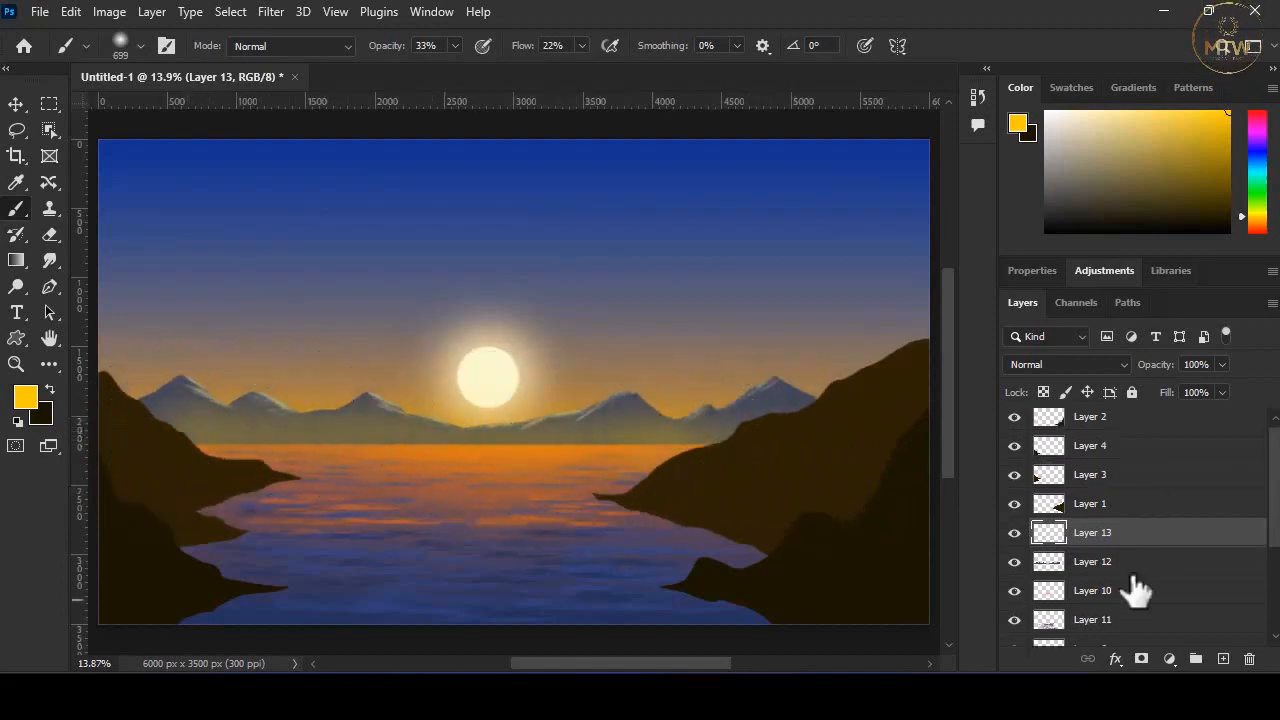
pyautogui.click(1115, 424)
pyautogui.click(1222, 659)
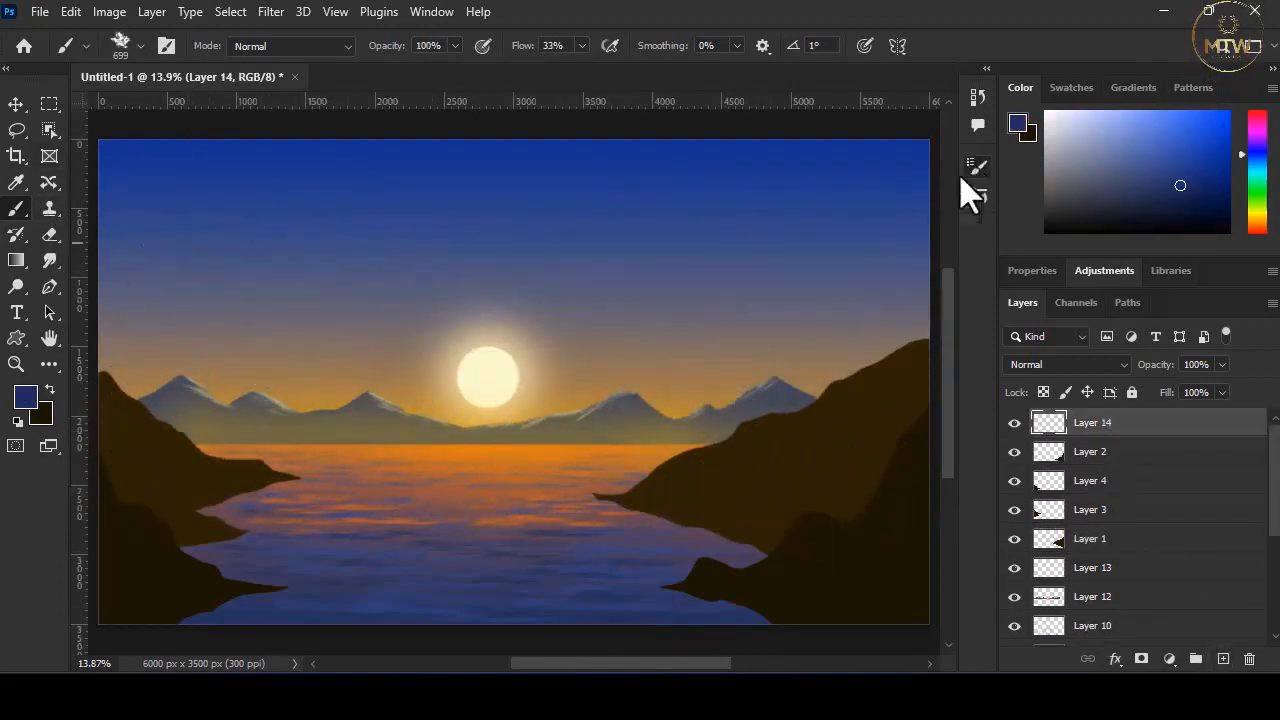
pyautogui.click(976, 195)
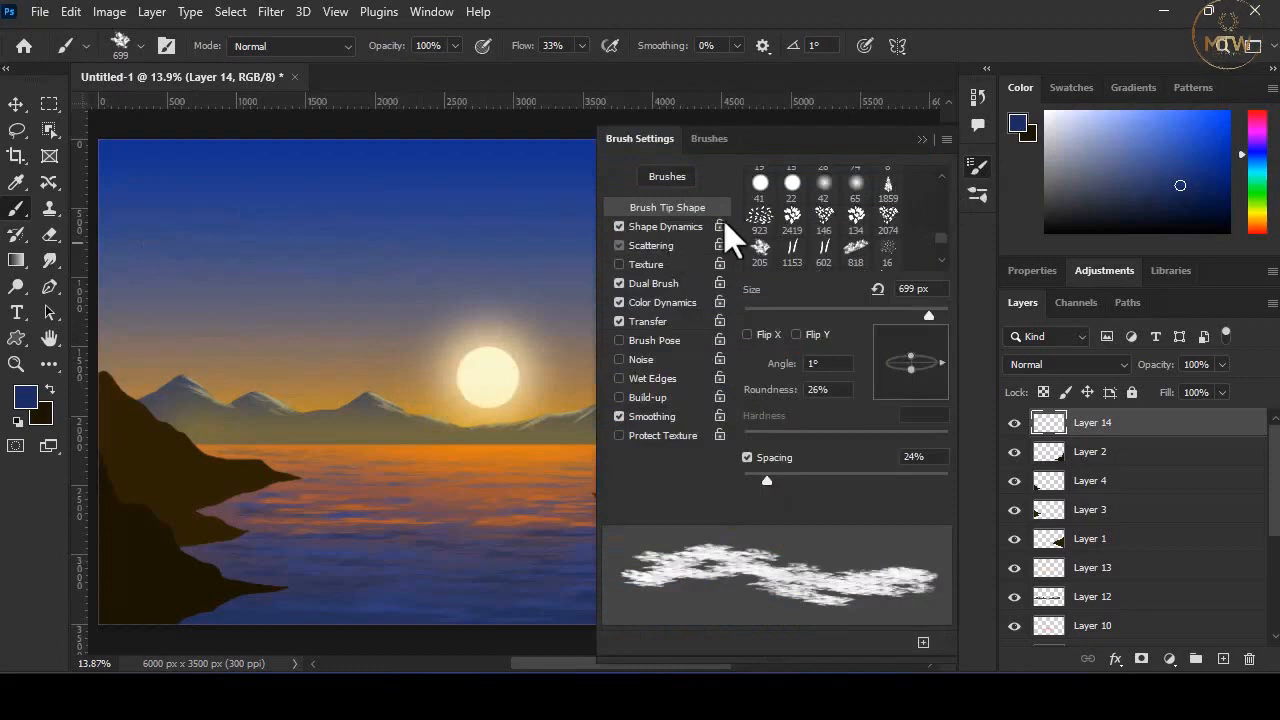
pyautogui.click(660, 245)
pyautogui.moveTo(745, 196); pyautogui.dragTo(748, 198)
pyautogui.click(925, 140)
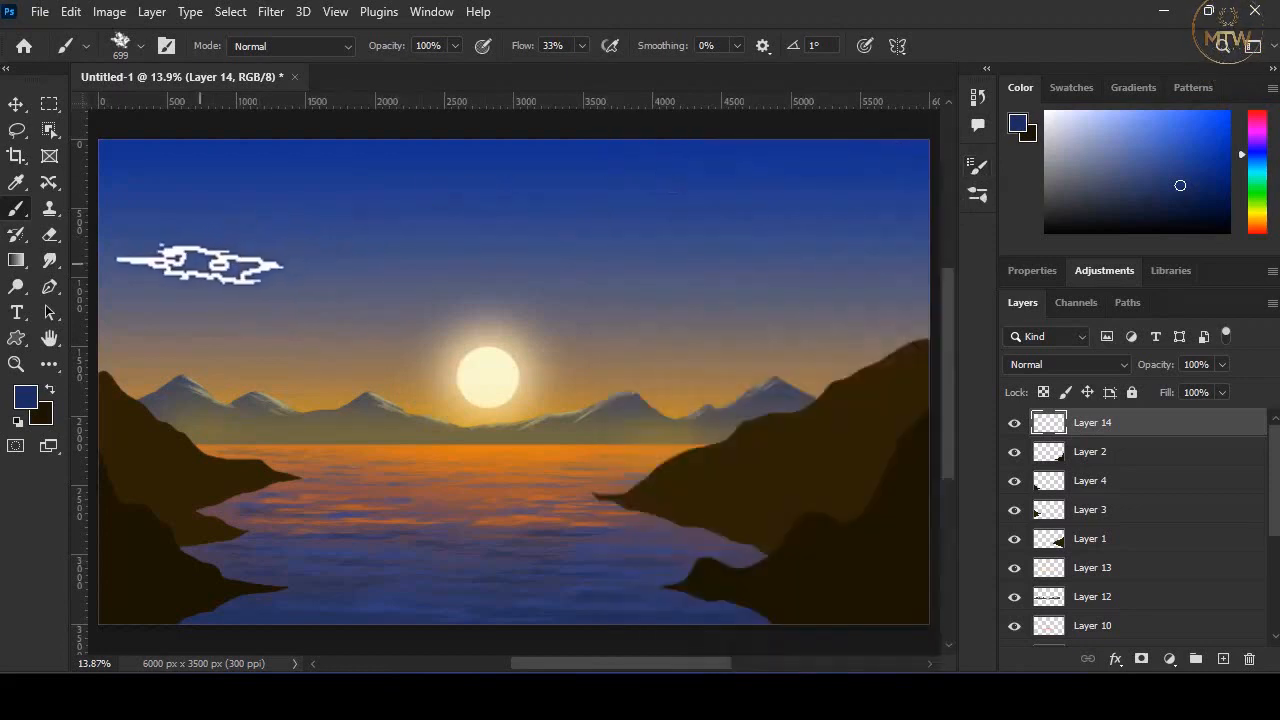
# - Paint dark blue clouds across the sky at 63% flow, and add orange highlights to their undersides with a 338 px brush
pyautogui.moveTo(240, 262)
pyautogui.mouseDown()
pyautogui.moveTo(373, 264)
pyautogui.moveTo(157, 266)
pyautogui.moveTo(429, 266)
pyautogui.mouseUp()
pyautogui.keyDown('alt'); pyautogui.rightClick(373, 264); pyautogui.keyUp('alt')
pyautogui.moveTo(358, 211)
pyautogui.mouseDown()
pyautogui.moveTo(461, 230)
pyautogui.moveTo(532, 212)
pyautogui.moveTo(514, 232)
pyautogui.moveTo(323, 212)
pyautogui.moveTo(403, 218)
pyautogui.moveTo(595, 58)
pyautogui.moveTo(694, 233)
pyautogui.mouseUp()
pyautogui.click(582, 46)
pyautogui.click(610, 70)
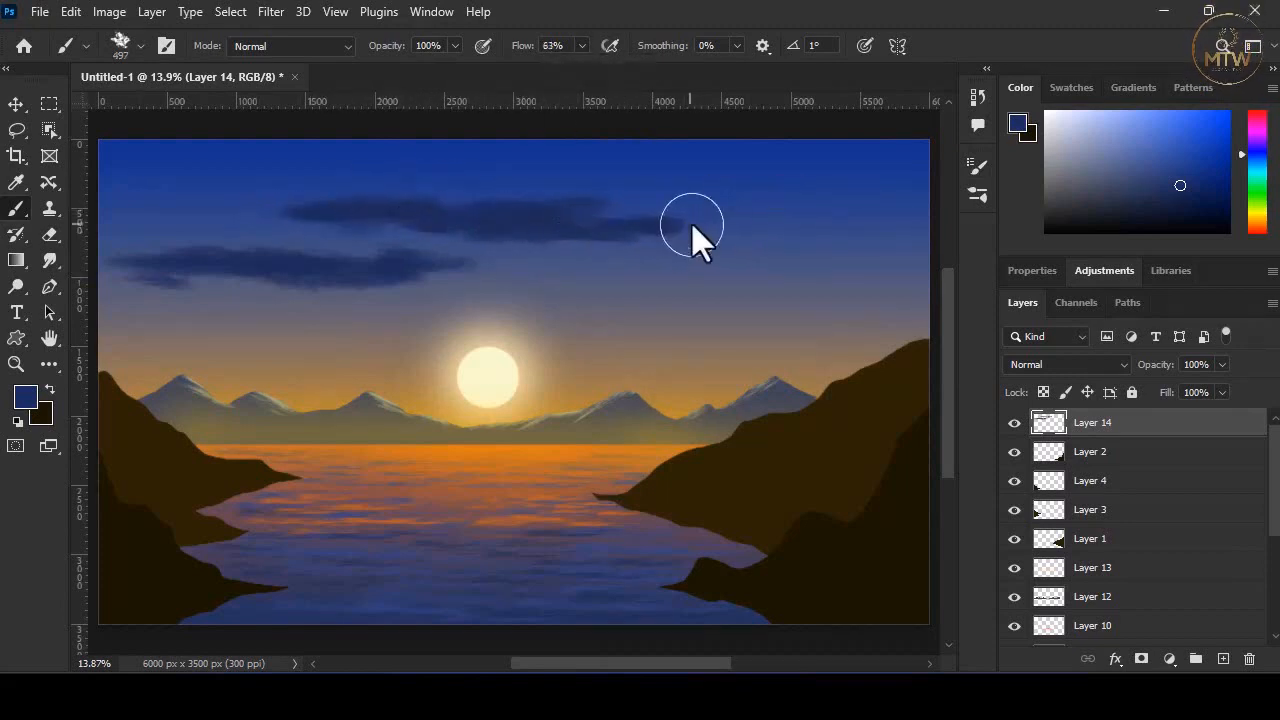
pyautogui.moveTo(118, 265)
pyautogui.mouseDown()
pyautogui.moveTo(531, 274)
pyautogui.moveTo(606, 289)
pyautogui.moveTo(634, 274)
pyautogui.mouseUp()
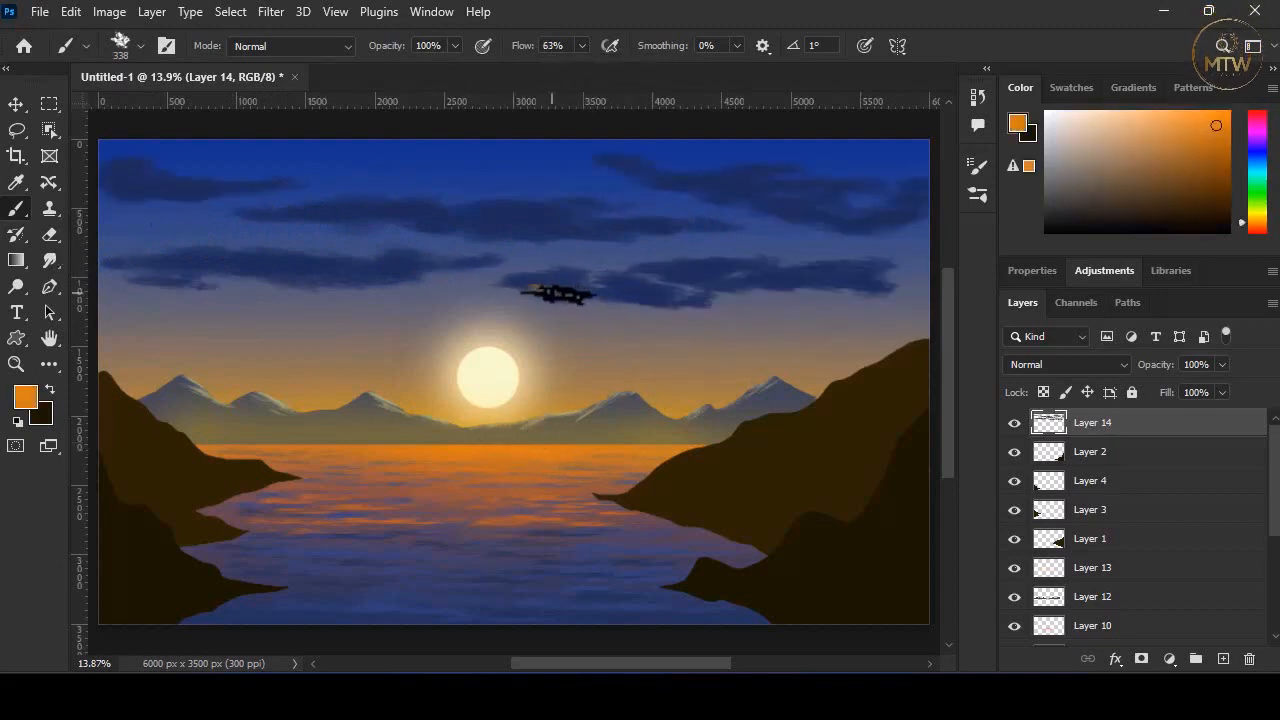
pyautogui.moveTo(540, 288); pyautogui.dragTo(594, 296)
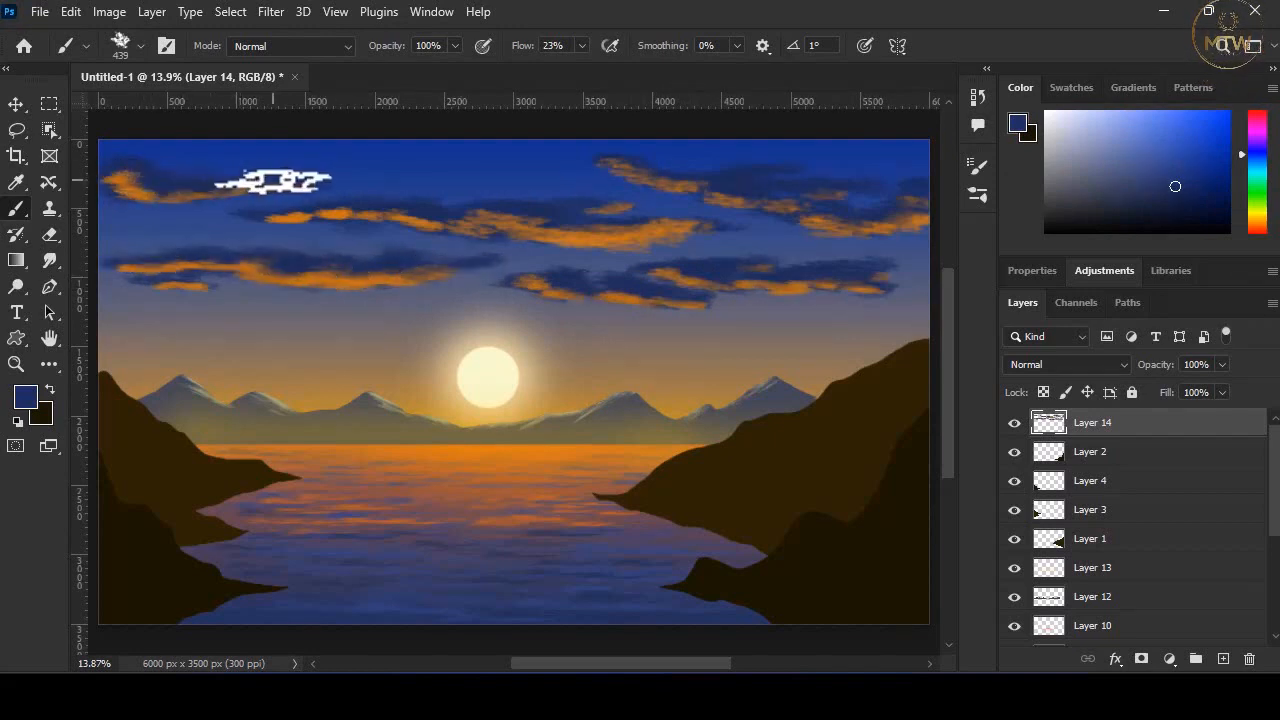
# - Set the brush angle to -95°, sample a cloud highlight color, and load the rear hill right of the sun (Layer 1) as a selection
pyautogui.rightClick(765, 572)
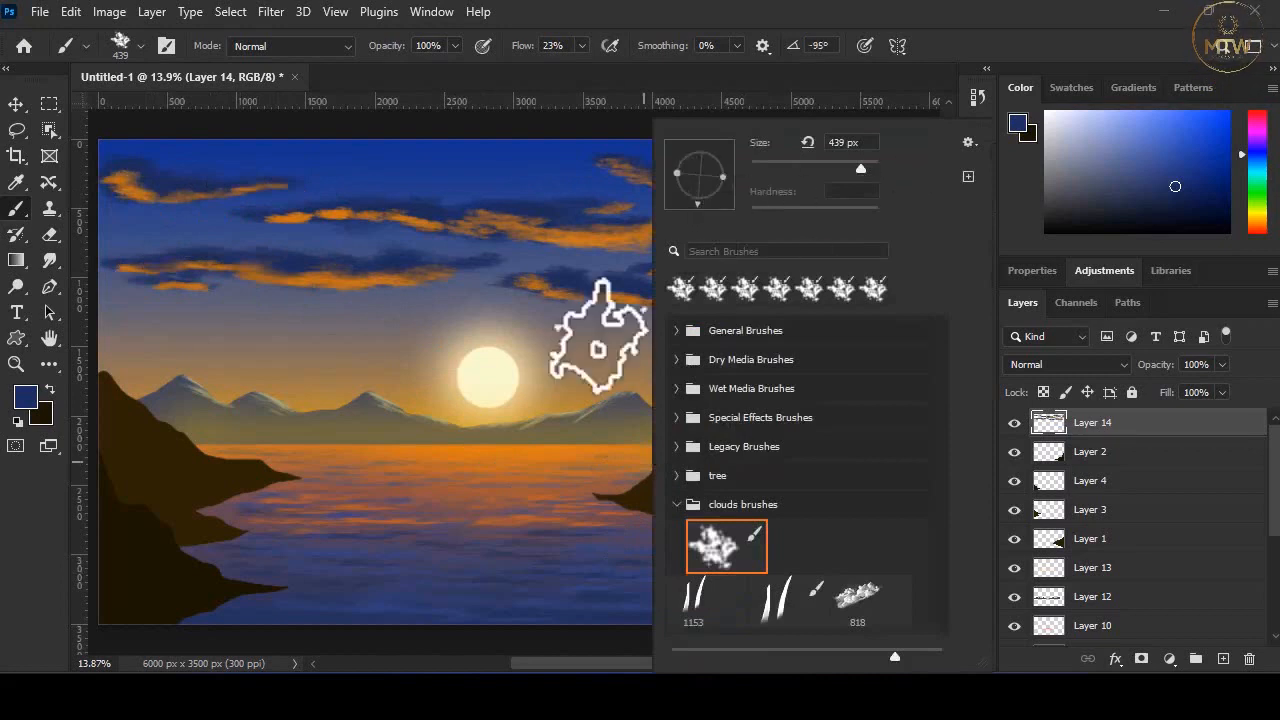
pyautogui.click(576, 382)
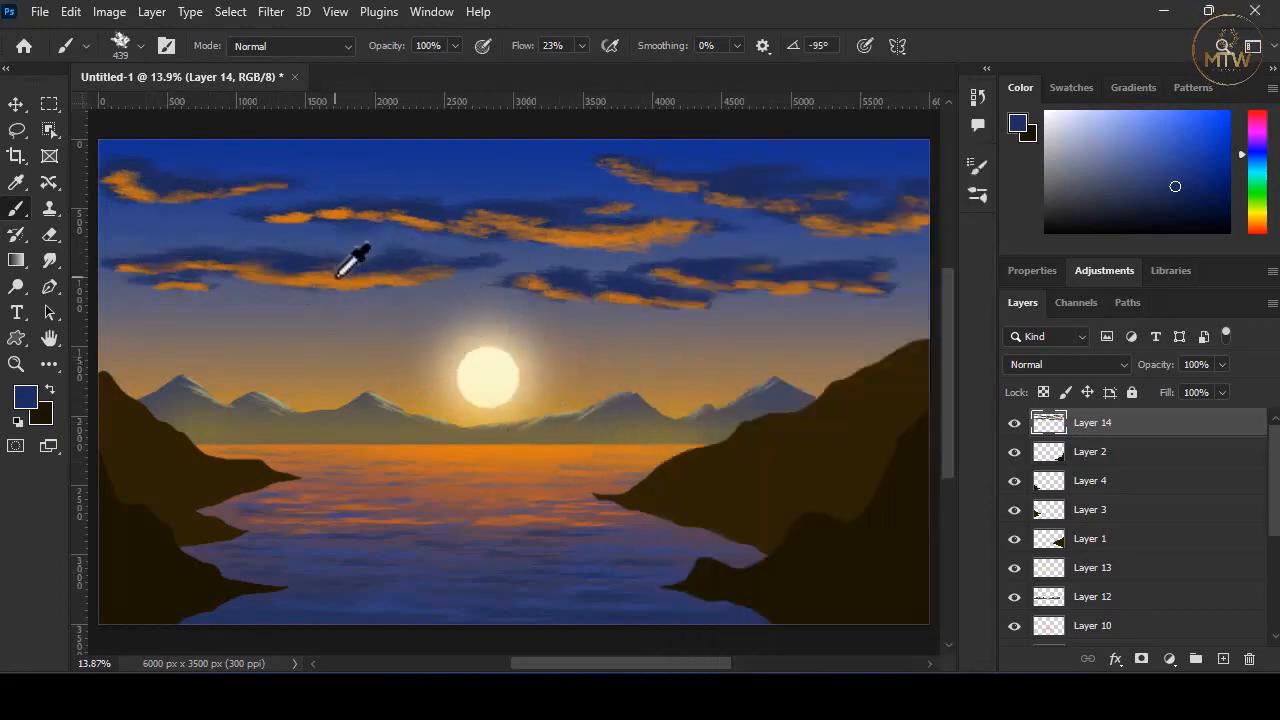
pyautogui.keyDown('alt'); pyautogui.click(400, 270); pyautogui.keyUp('alt')
pyautogui.keyDown('ctrl'); pyautogui.click(872, 540); pyautogui.keyUp('ctrl')
pyautogui.keyDown('ctrl'); pyautogui.click(876, 452); pyautogui.keyUp('ctrl')
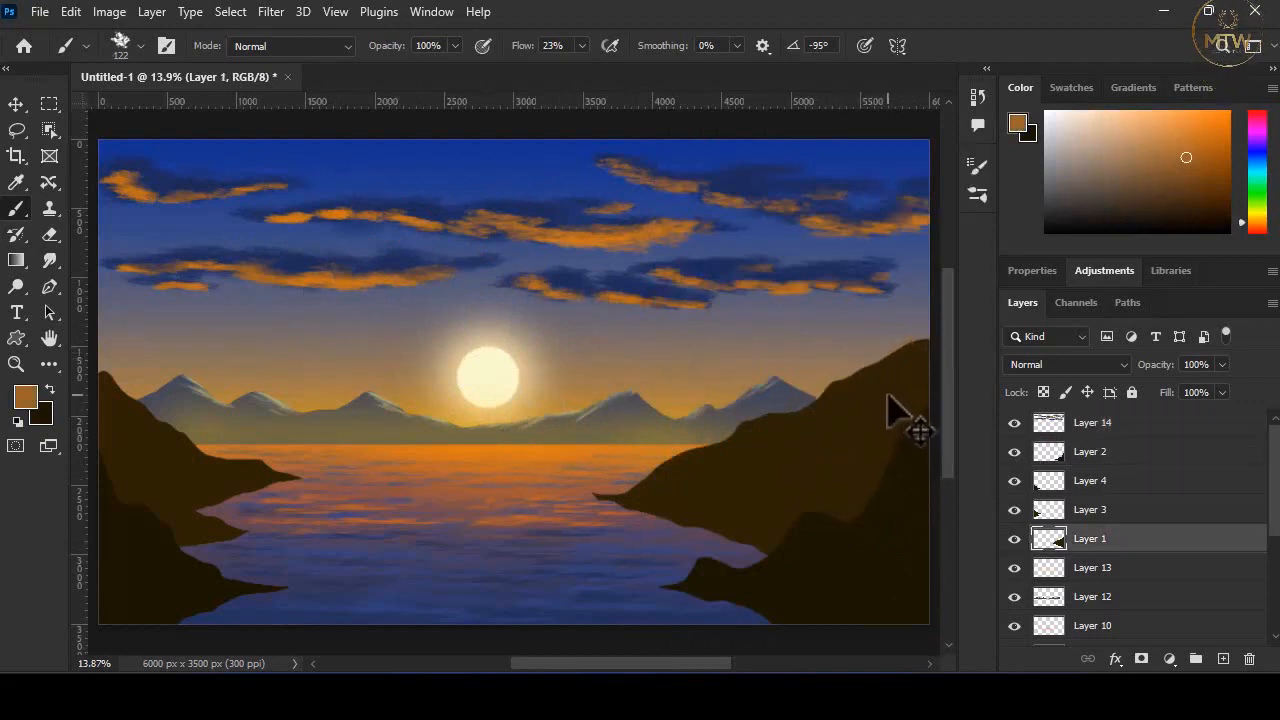
pyautogui.keyDown('ctrl'); pyautogui.click(1046, 545); pyautogui.keyUp('ctrl')
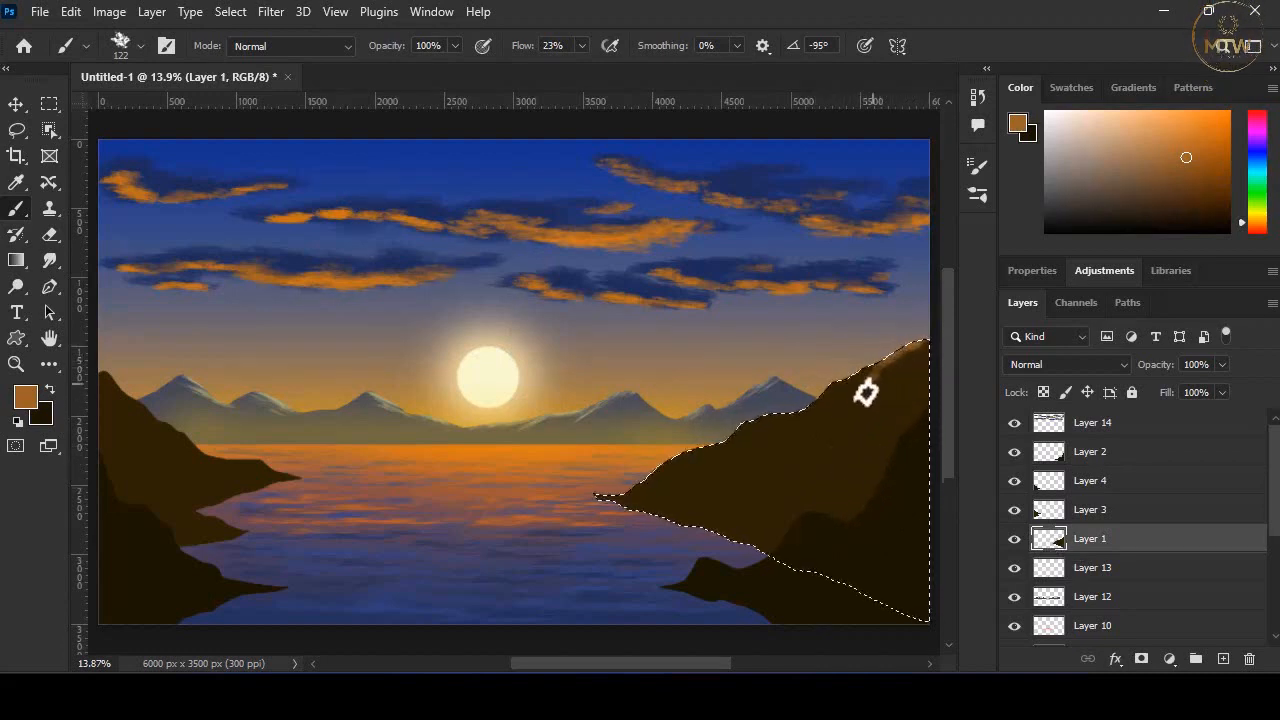
# - Rotate the brush tip to 34° and paint highlights along the selected hill's ridge, raising the brush to 252 px and 100% flow
pyautogui.rightClick(838, 412)
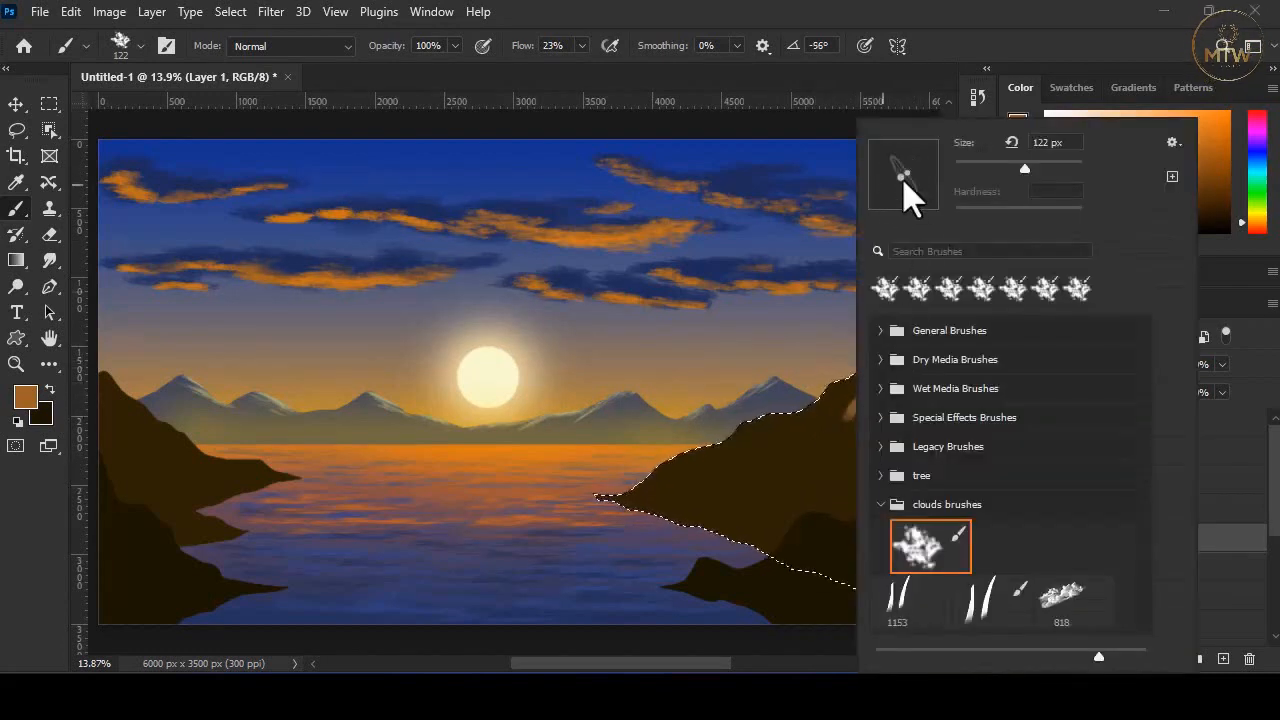
pyautogui.moveTo(918, 198)
pyautogui.mouseDown()
pyautogui.moveTo(933, 182)
pyautogui.moveTo(925, 159)
pyautogui.mouseUp()
pyautogui.click(789, 419)
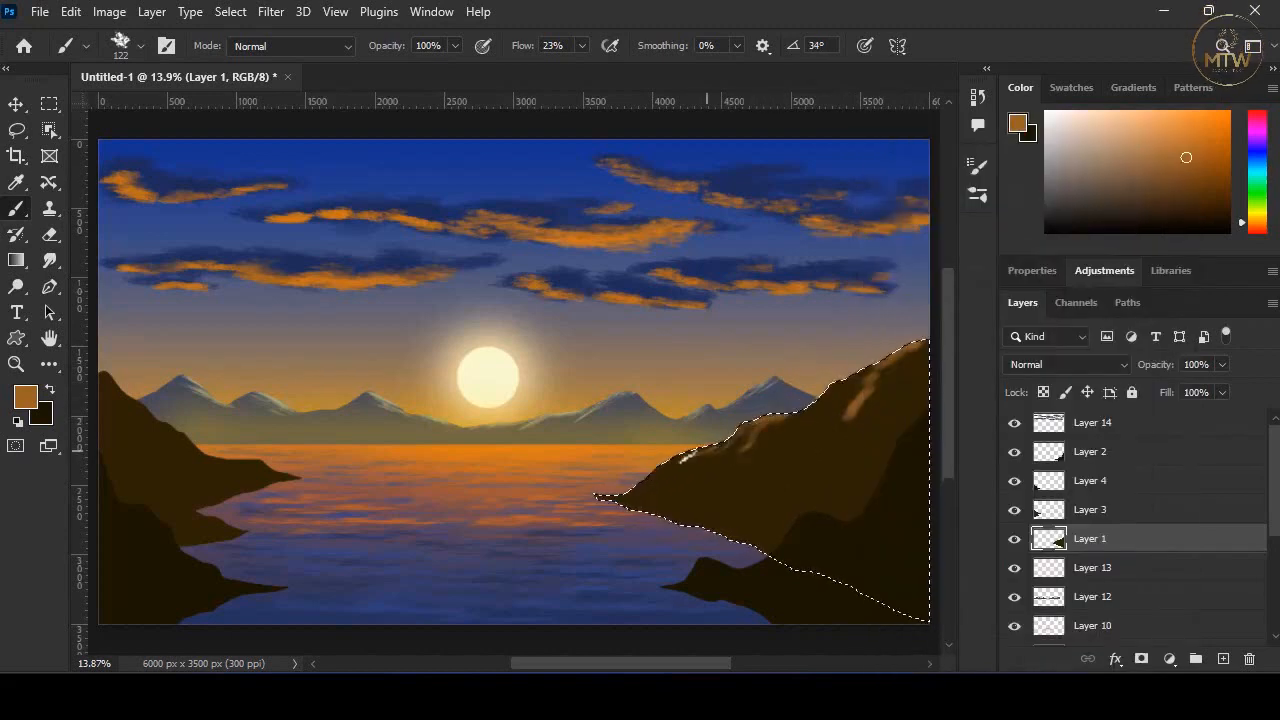
pyautogui.moveTo(668, 462); pyautogui.dragTo(716, 438)
pyautogui.click(581, 45)
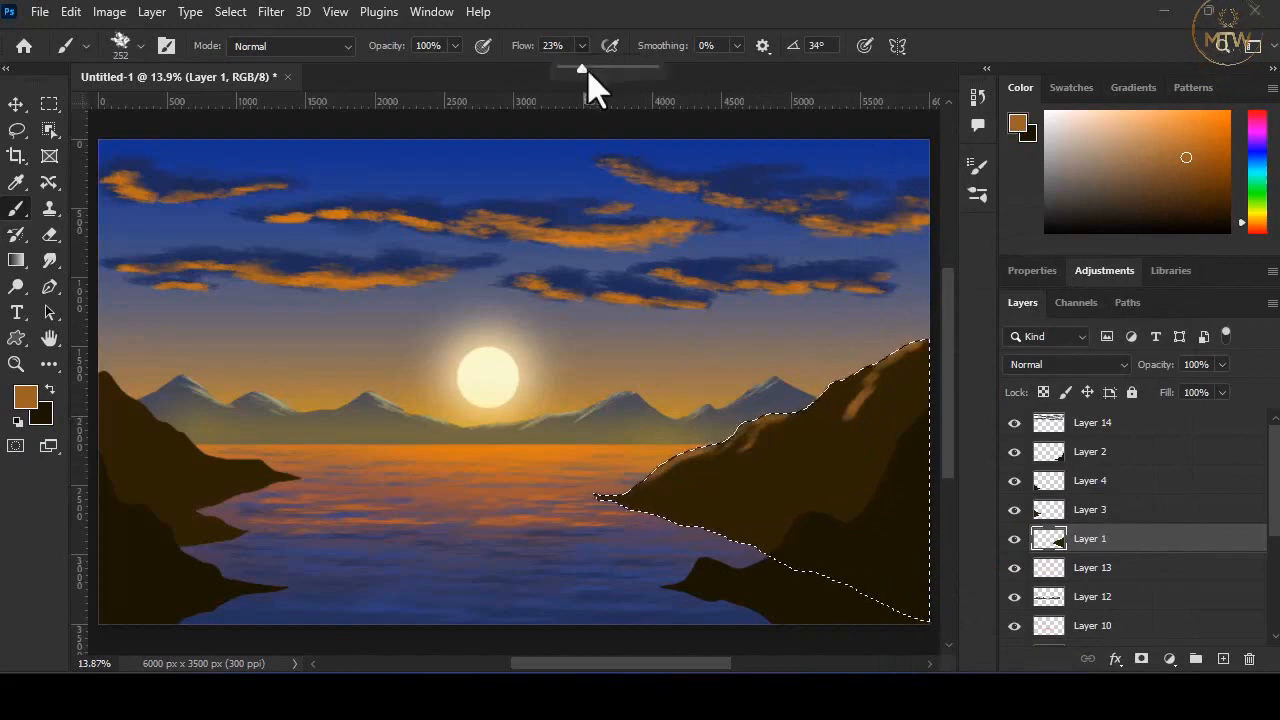
pyautogui.click(902, 350)
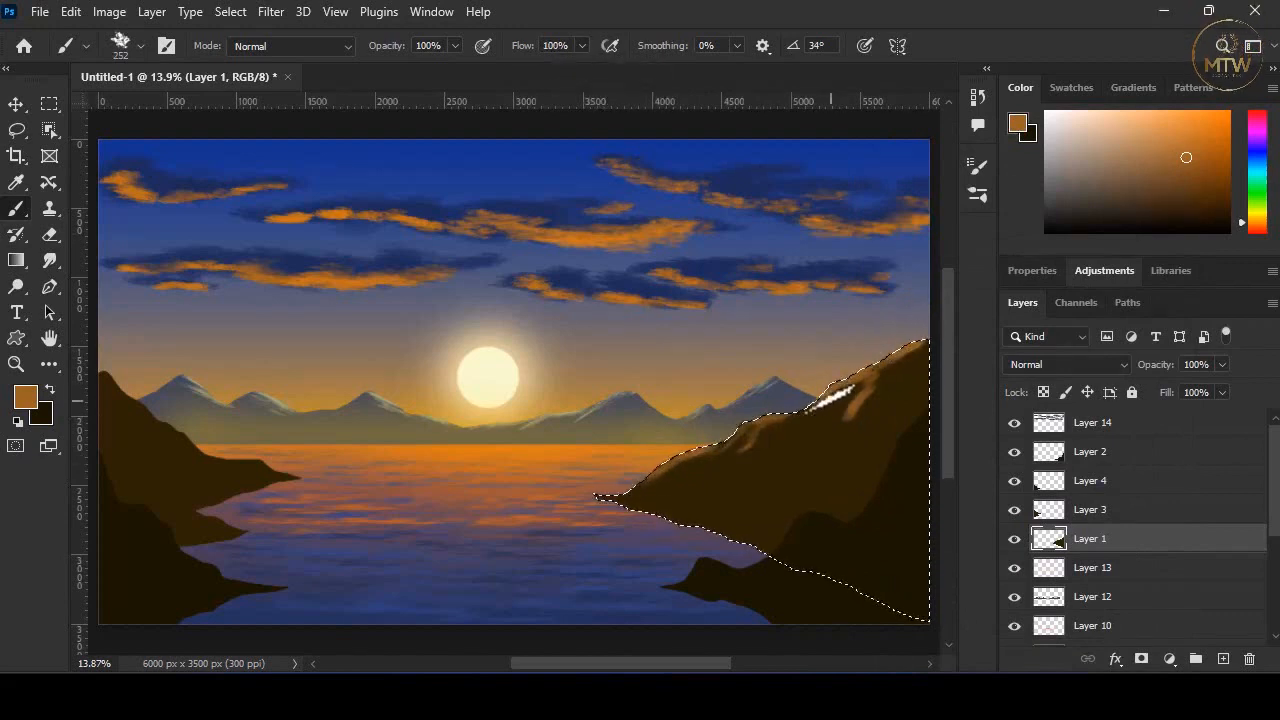
# - Change the foreground color to orange #c36500 and paint streaked highlights down the Layer 1 hill, breaking them up with sampled dark brown
pyautogui.click(22, 410)
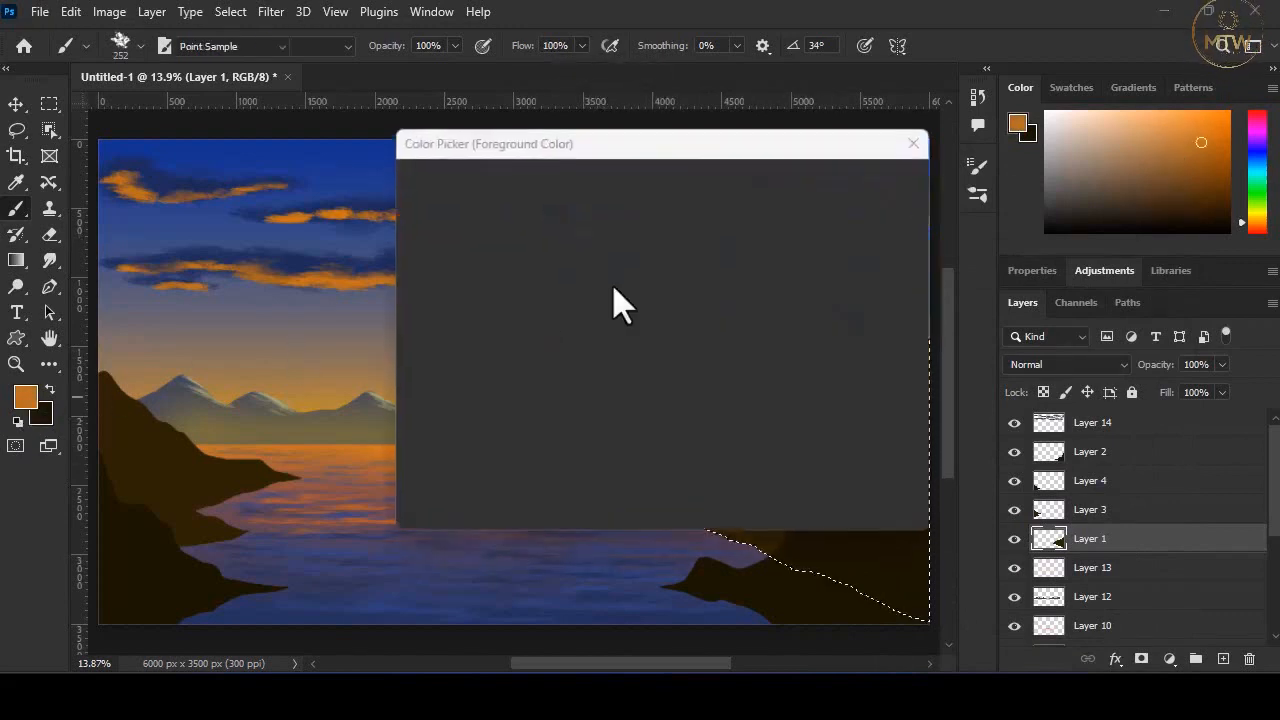
pyautogui.moveTo(650, 196); pyautogui.dragTo(663, 251)
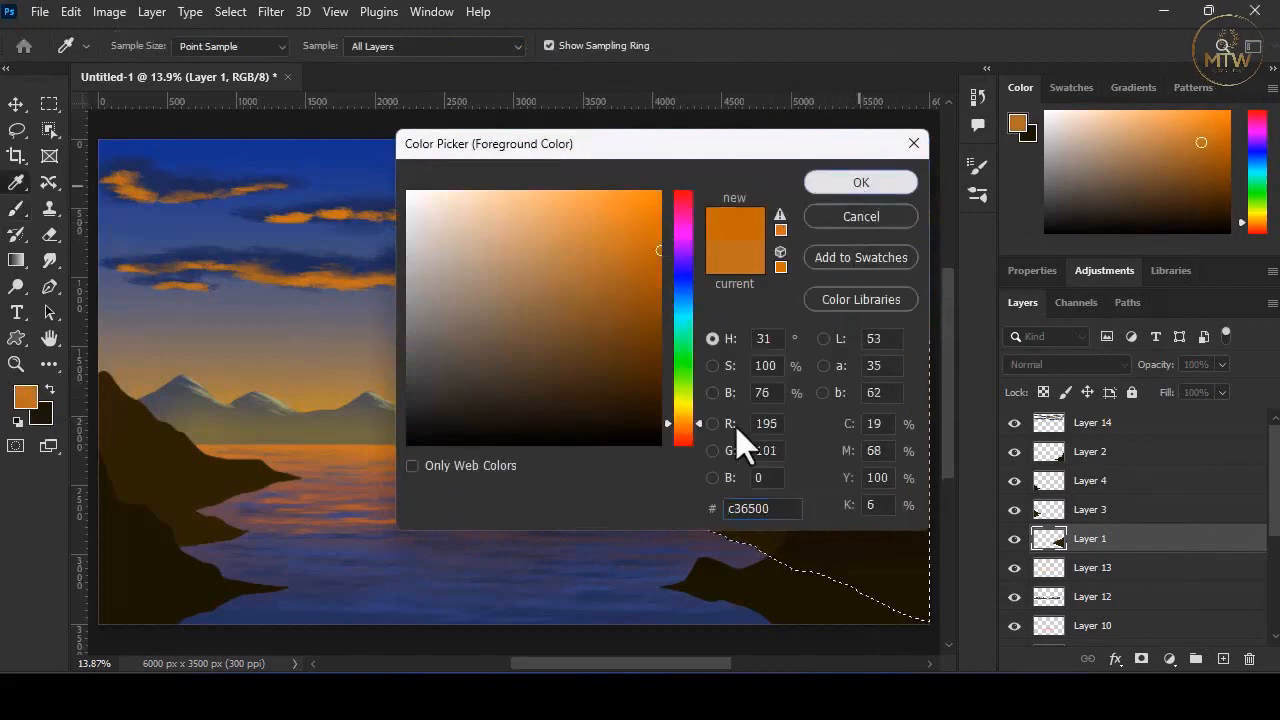
pyautogui.press('Return')
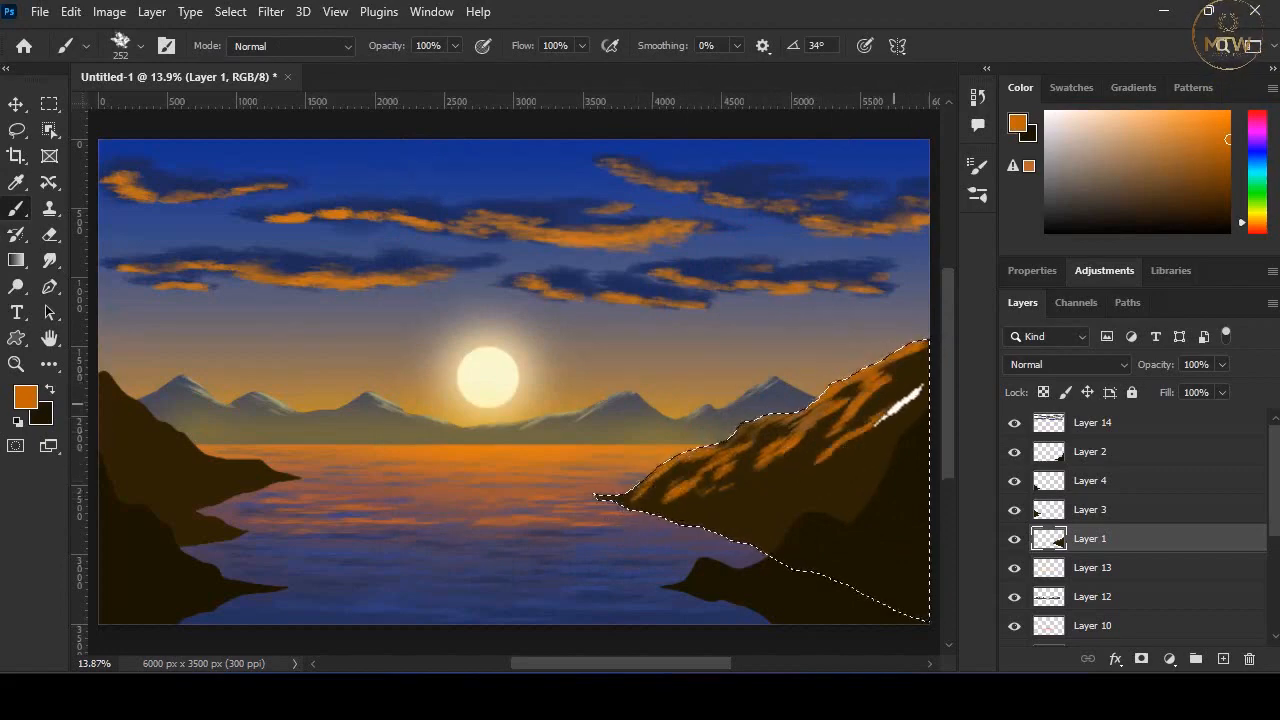
pyautogui.keyDown('alt'); pyautogui.click(779, 499); pyautogui.keyUp('alt')
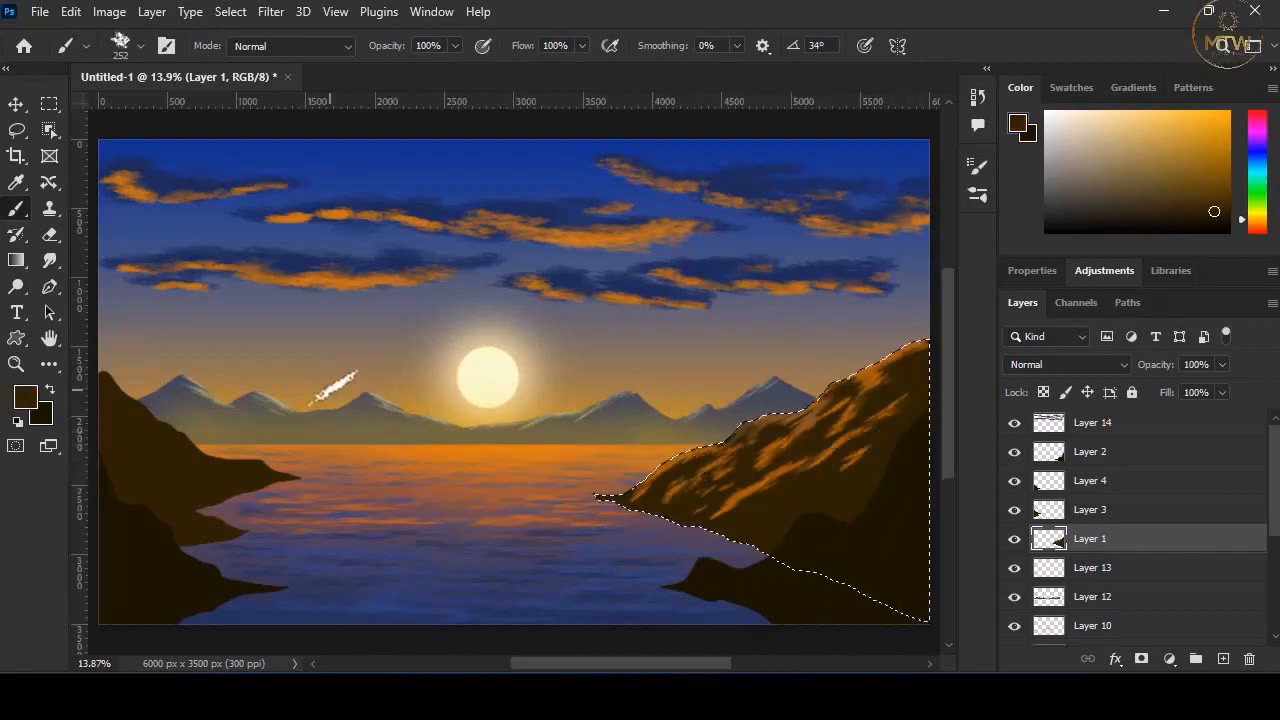
# - With the brush tip at 139°, paint orange highlights and dark brown touch-ups on the Layer 3 hill, restricted to its own selection
pyautogui.rightClick(334, 388)
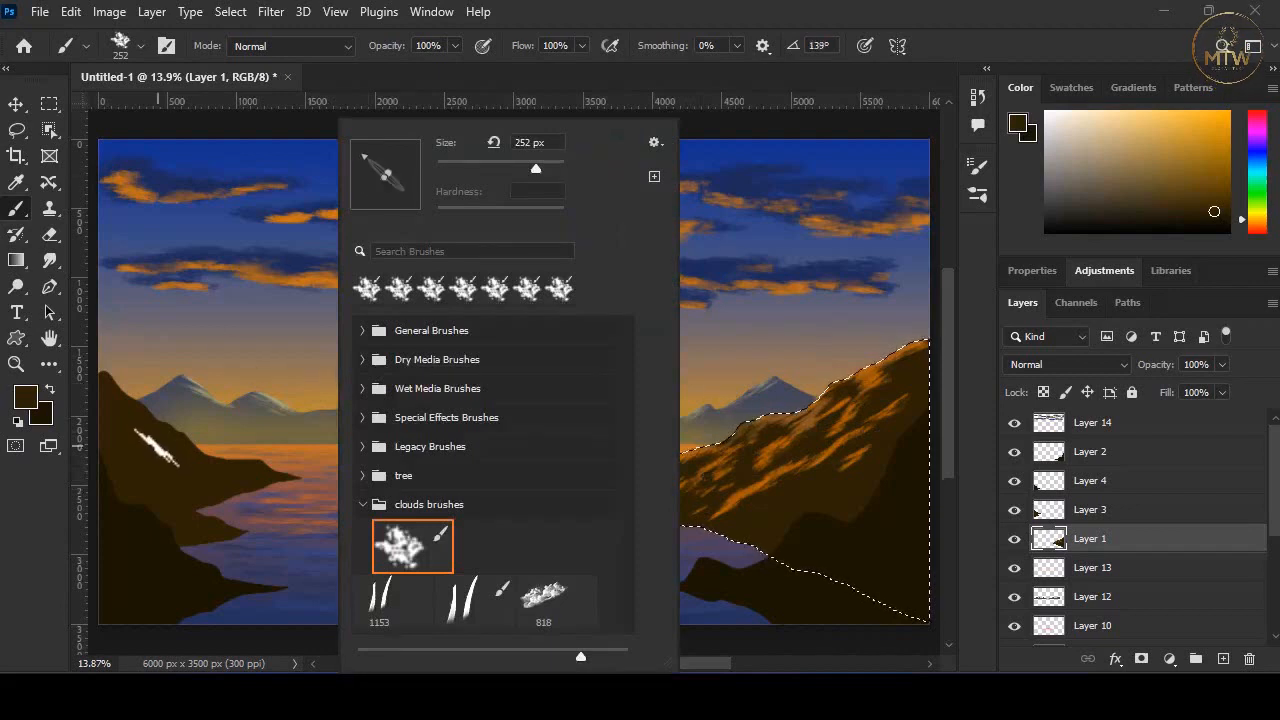
pyautogui.keyDown('ctrl'); pyautogui.click(160, 455); pyautogui.keyUp('ctrl')
pyautogui.keyDown('ctrl'); pyautogui.click(1049, 510); pyautogui.keyUp('ctrl')
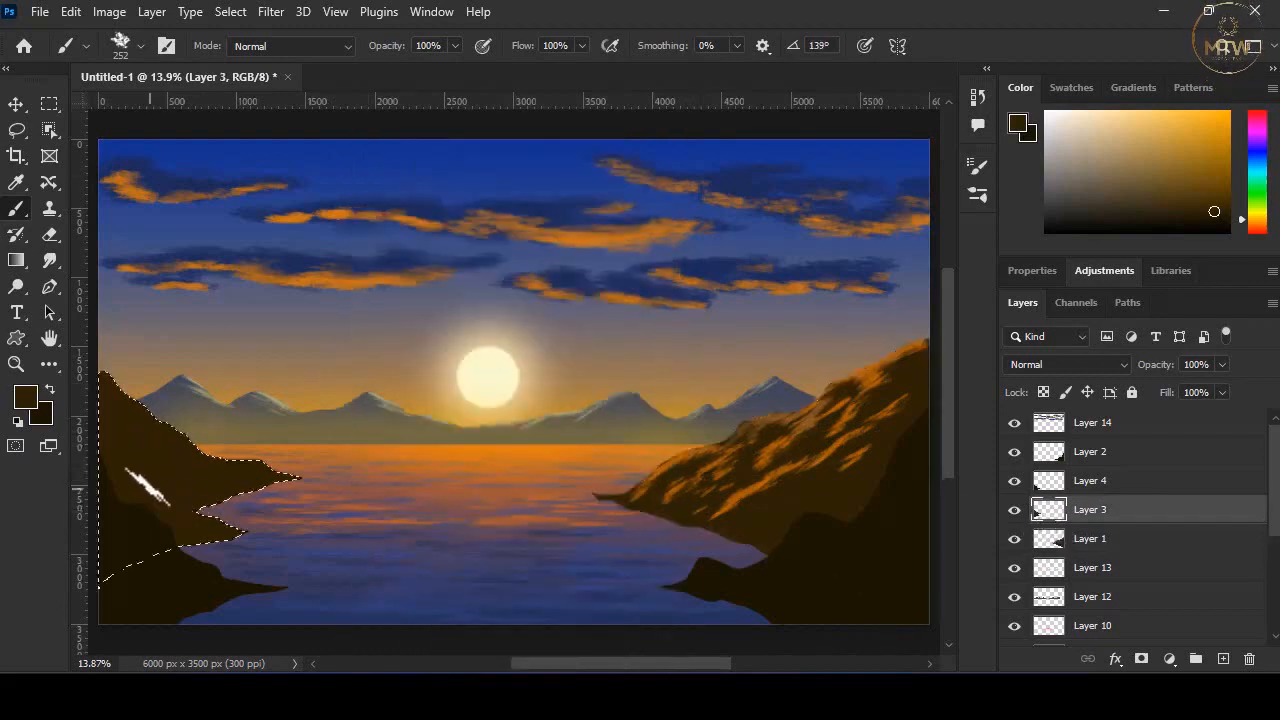
pyautogui.keyDown('alt'); pyautogui.click(748, 499); pyautogui.keyUp('alt')
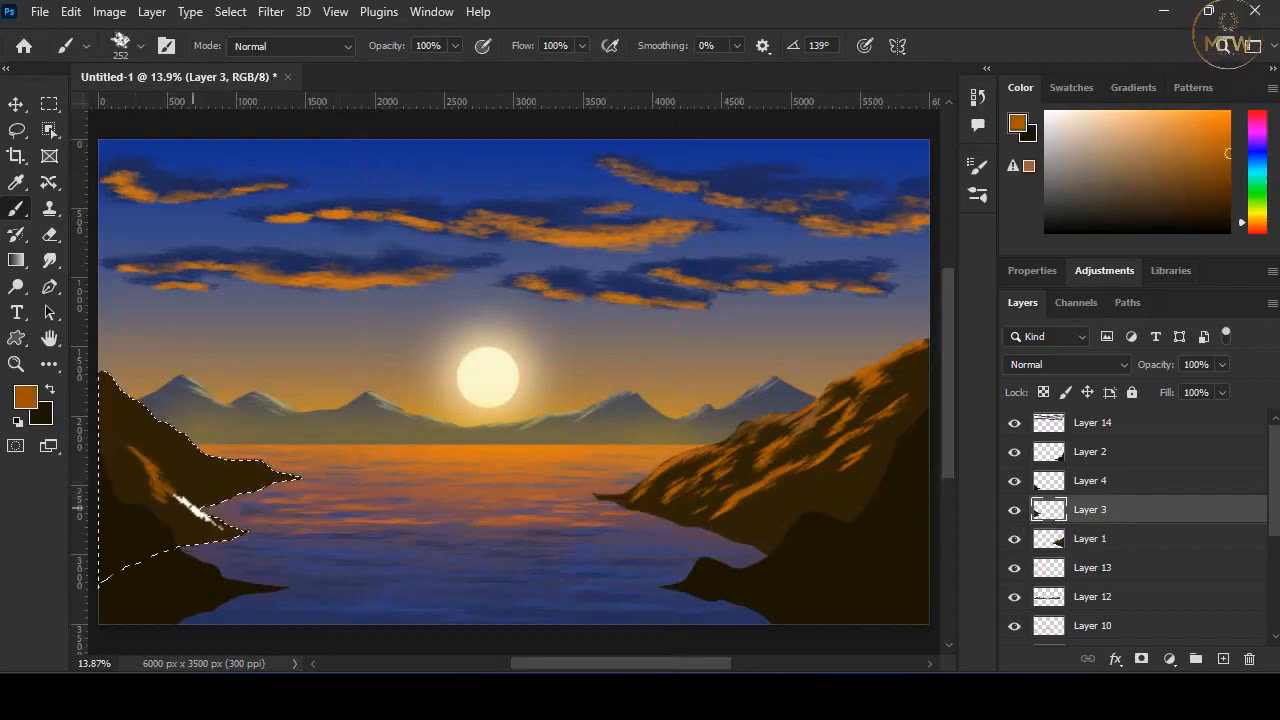
pyautogui.moveTo(208, 520)
pyautogui.mouseDown()
pyautogui.moveTo(130, 476)
pyautogui.moveTo(103, 415)
pyautogui.moveTo(122, 428)
pyautogui.moveTo(118, 388)
pyautogui.mouseUp()
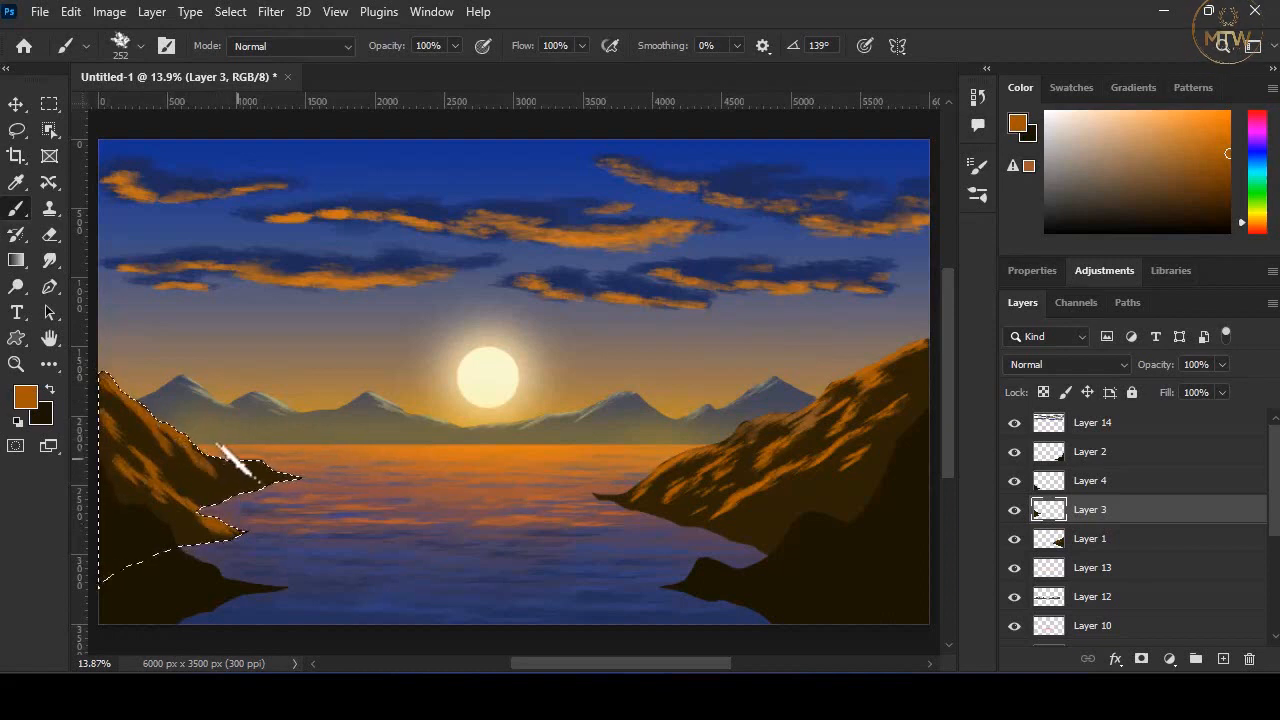
pyautogui.keyDown('alt'); pyautogui.click(175, 447); pyautogui.keyUp('alt')
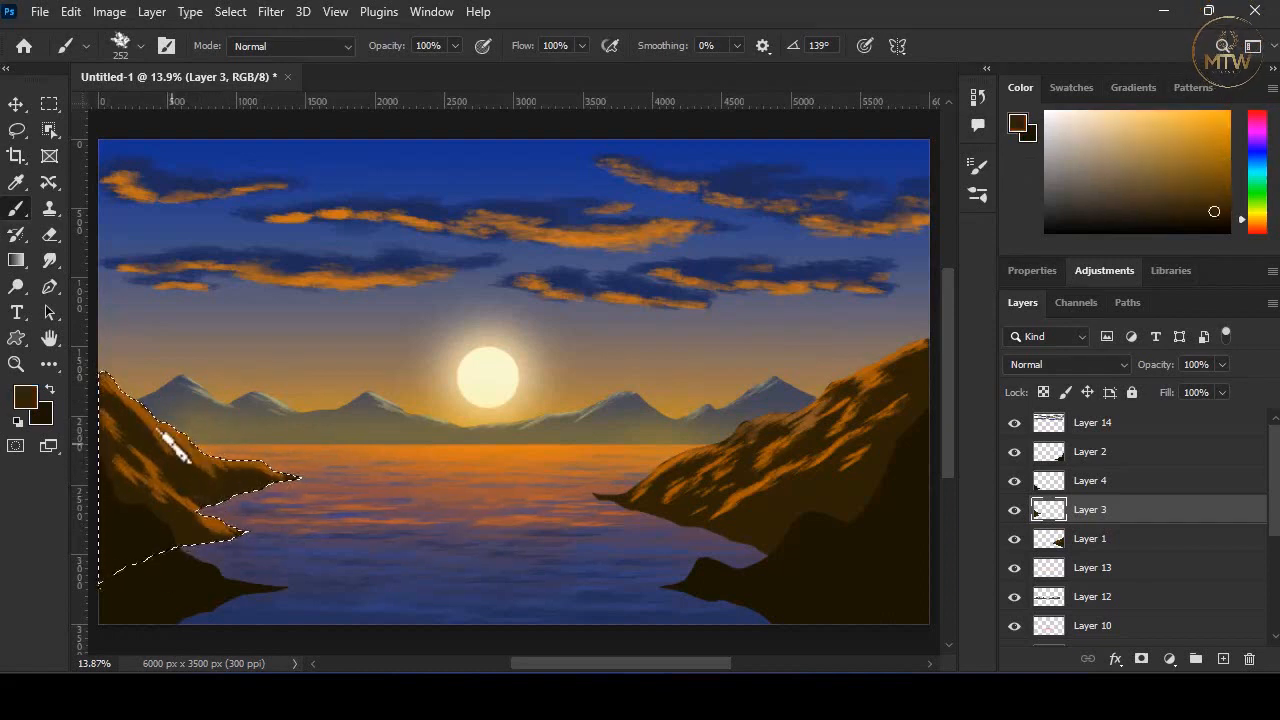
pyautogui.moveTo(185, 455)
pyautogui.mouseDown()
pyautogui.moveTo(155, 489)
pyautogui.moveTo(169, 509)
pyautogui.moveTo(190, 491)
pyautogui.moveTo(219, 534)
pyautogui.moveTo(158, 490)
pyautogui.mouseUp()
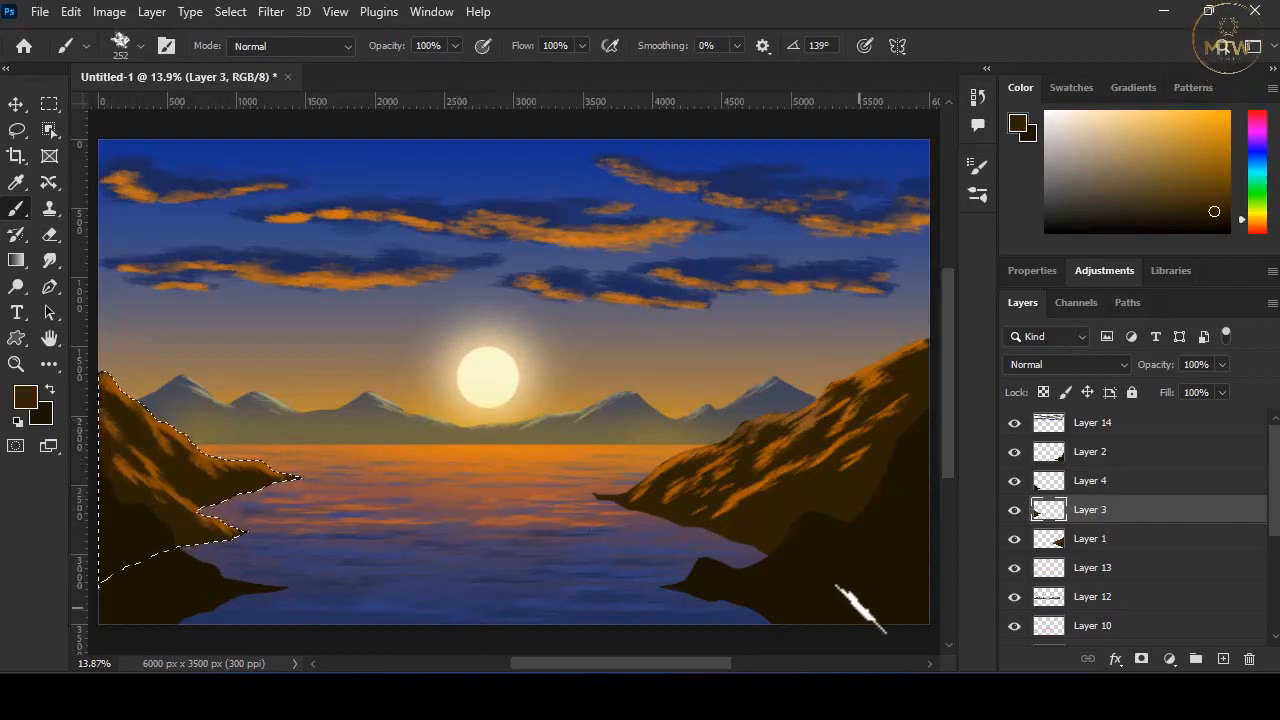
# - Load the outline of the front hill right of the water (Layer 2) as a selection
pyautogui.keyDown('ctrl'); pyautogui.click(871, 567); pyautogui.keyUp('ctrl')
pyautogui.keyDown('alt'); pyautogui.click(1054, 453); pyautogui.keyUp('alt')
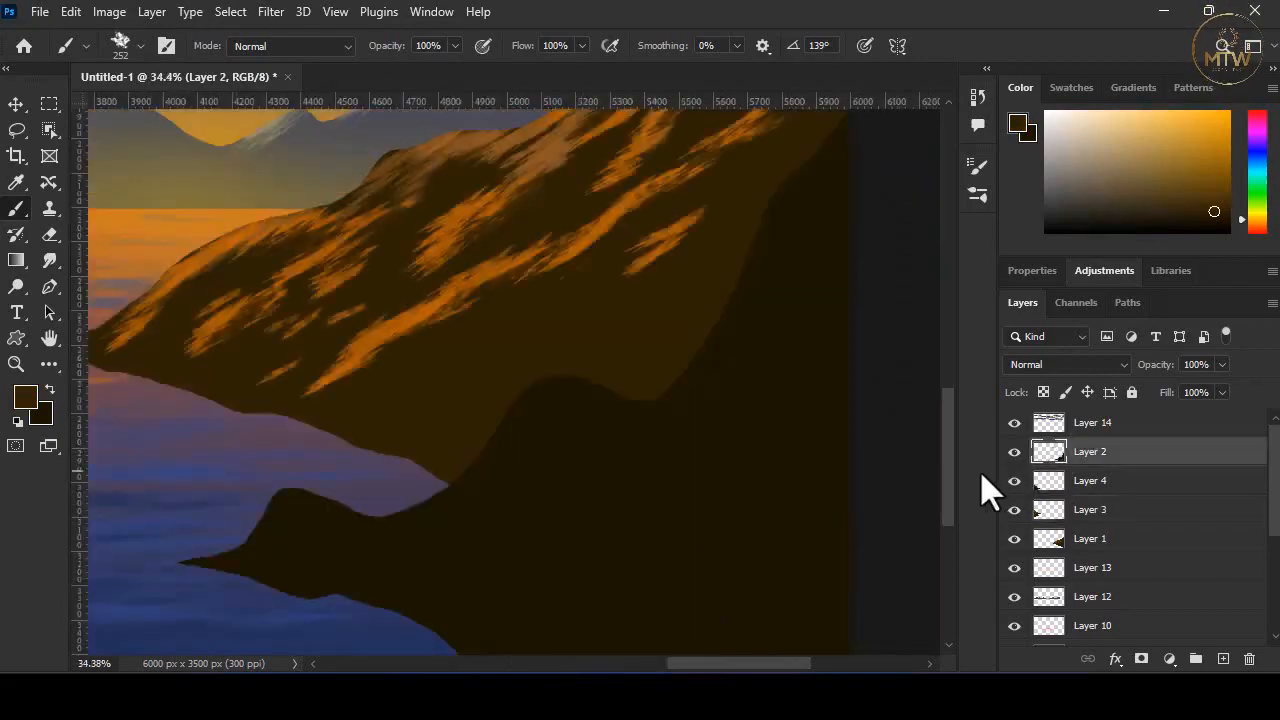
pyautogui.hotkey('ctrl', '0')
pyautogui.keyDown('ctrl'); pyautogui.click(1049, 453); pyautogui.keyUp('ctrl')
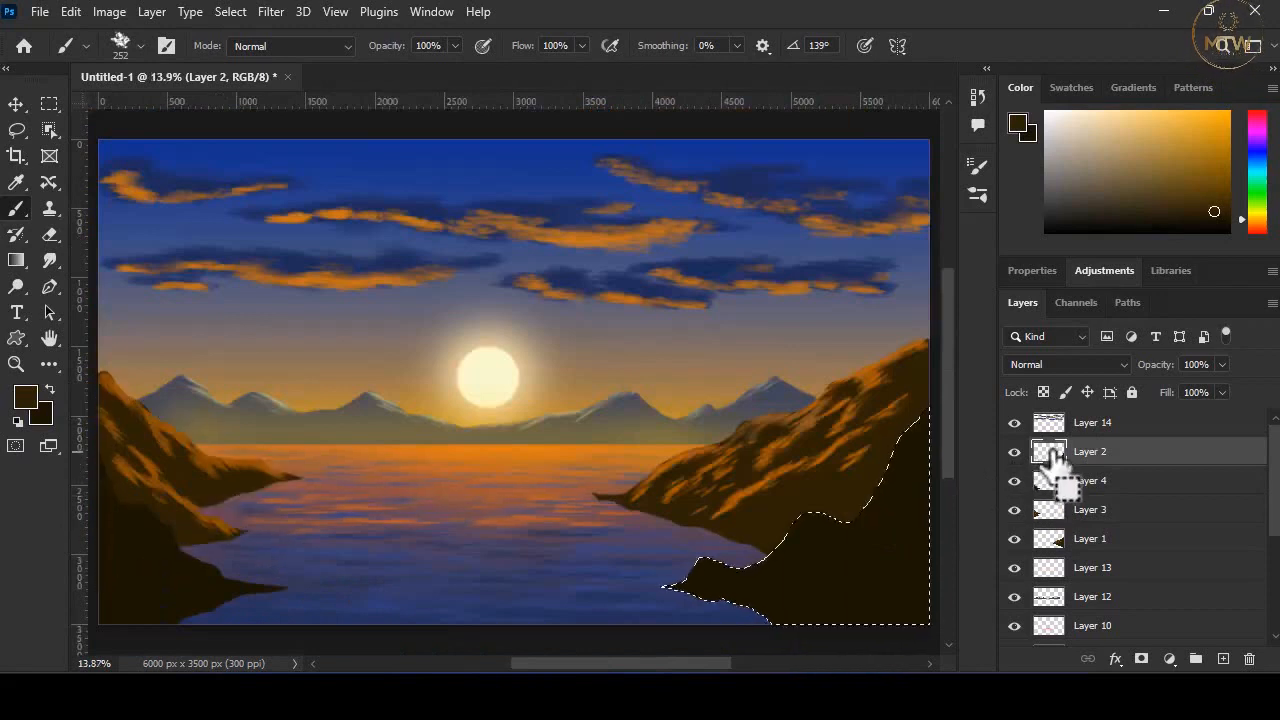
pyautogui.keyDown('ctrl'); pyautogui.click(840, 505); pyautogui.keyUp('ctrl')
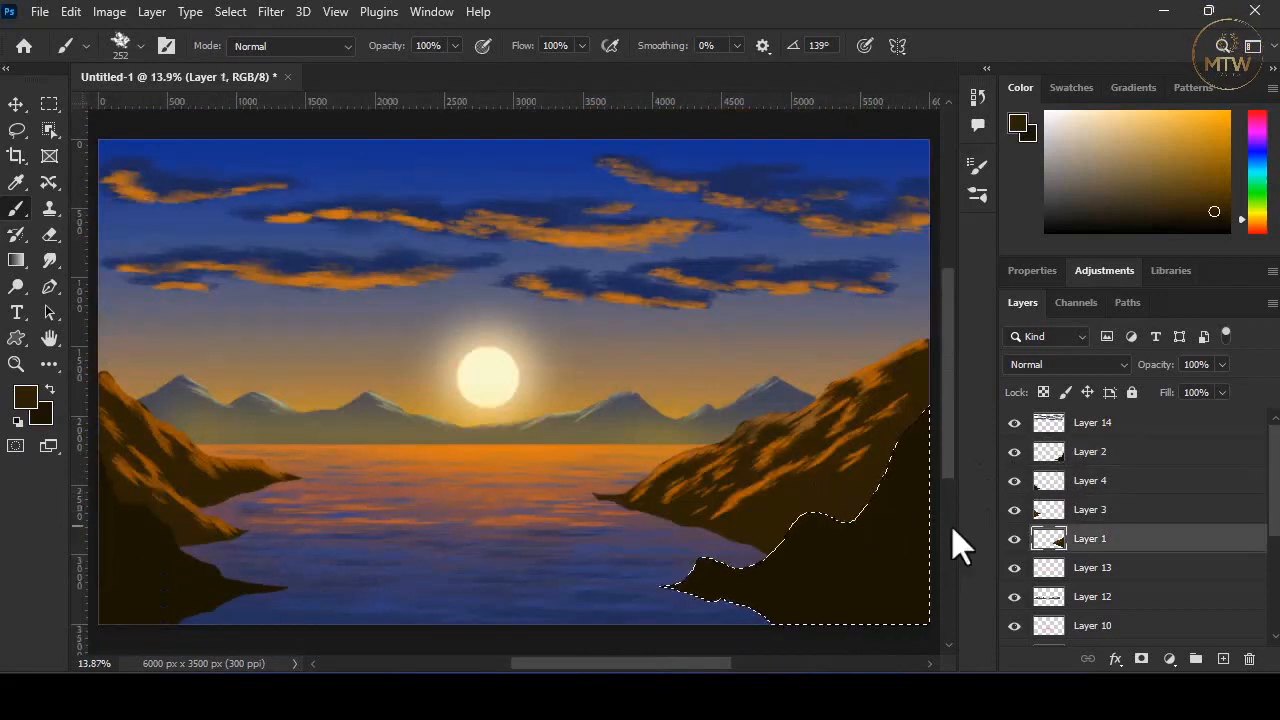
# - Change the foreground color to medium brown #573d06
pyautogui.click(25, 398)
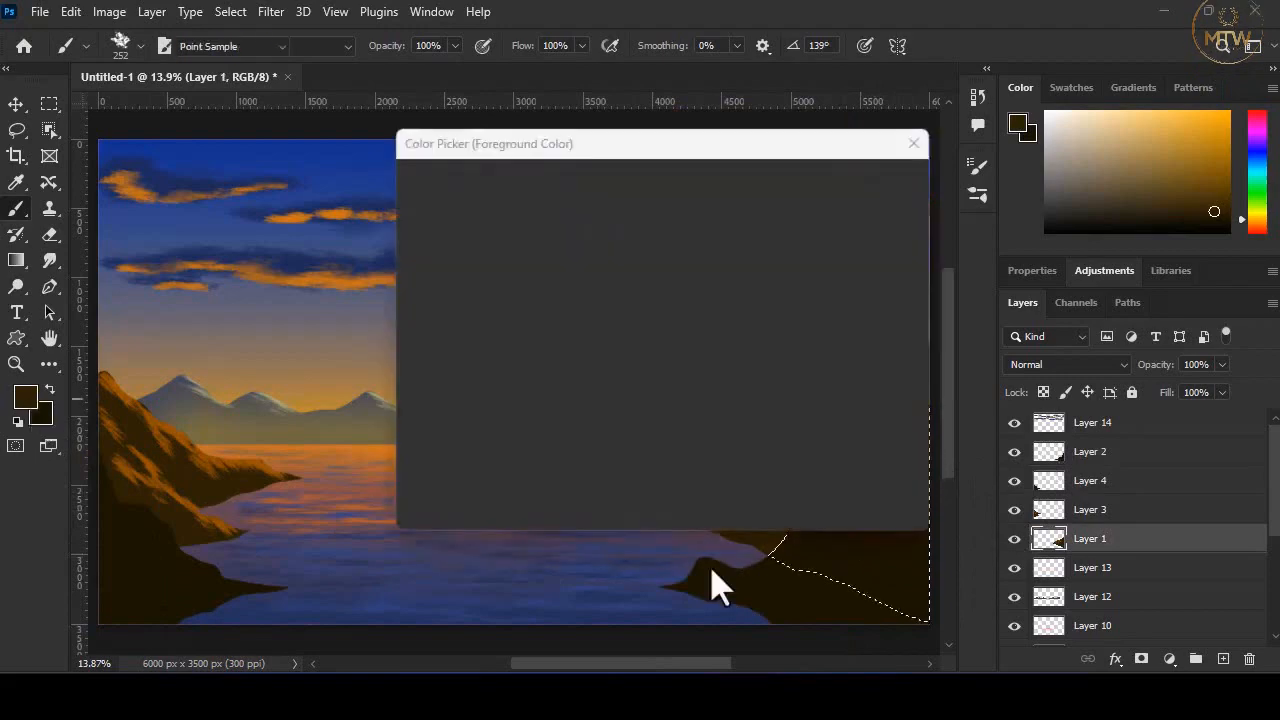
pyautogui.click(768, 586)
pyautogui.moveTo(637, 378); pyautogui.dragTo(643, 358)
pyautogui.click(862, 183)
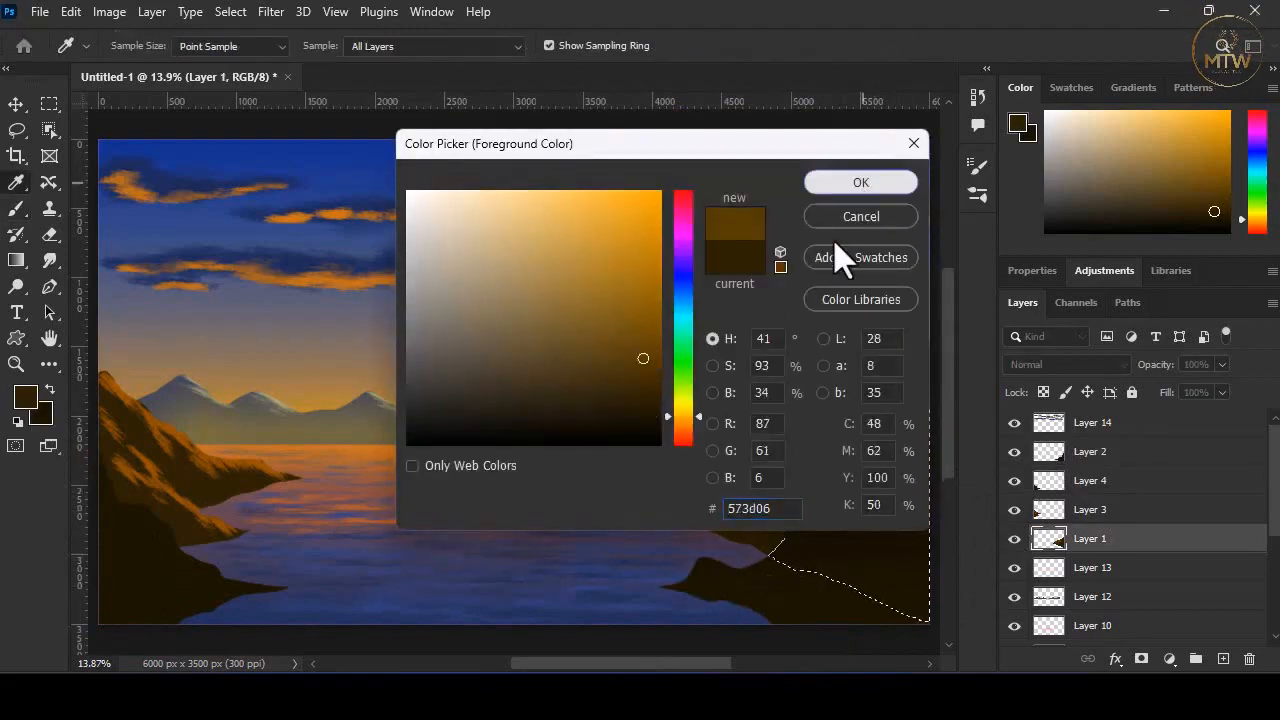
# - Make the brush tip round and reduce it to 61 px at 45% flow
pyautogui.press('b')
pyautogui.rightClick(789, 528)
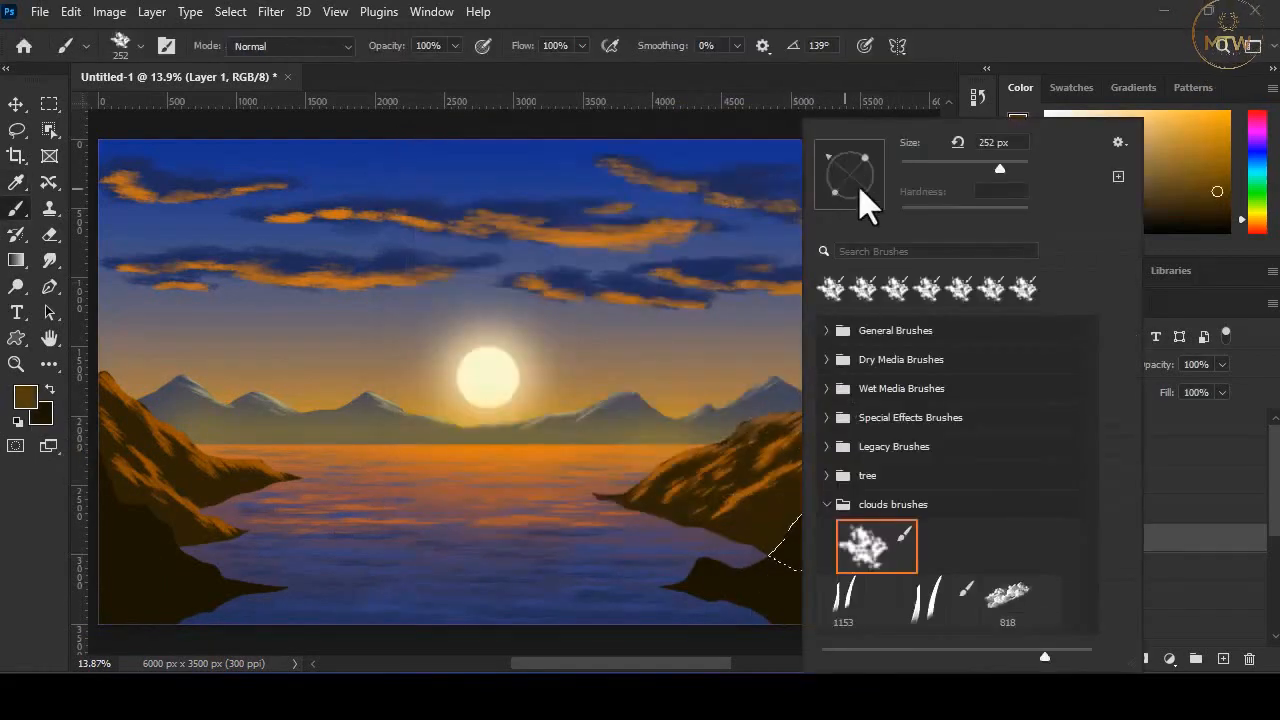
pyautogui.click(968, 48)
pyautogui.click(583, 46)
pyautogui.moveTo(560, 67); pyautogui.dragTo(531, 68)
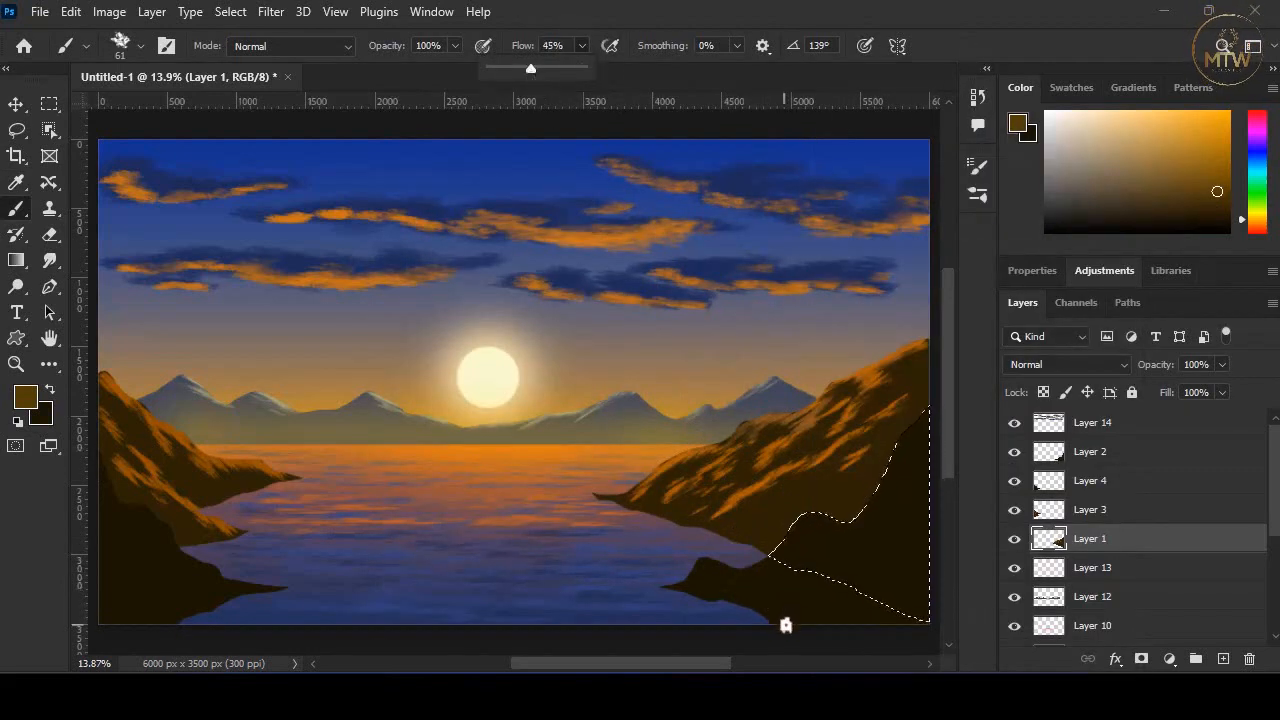
# - Reselect Layer 2's outline on its own layer and paint brown ridges with a 75 px brush, softening them with a 176 px brush at 18% flow
pyautogui.hotkey('ctrl', 'd')
pyautogui.moveTo(1045, 452)
pyautogui.mouseDown()
pyautogui.moveTo(1029, 478)
pyautogui.moveTo(1020, 466)
pyautogui.moveTo(1055, 470)
pyautogui.mouseUp()
pyautogui.keyDown('ctrl'); pyautogui.click(1051, 457); pyautogui.keyUp('ctrl')
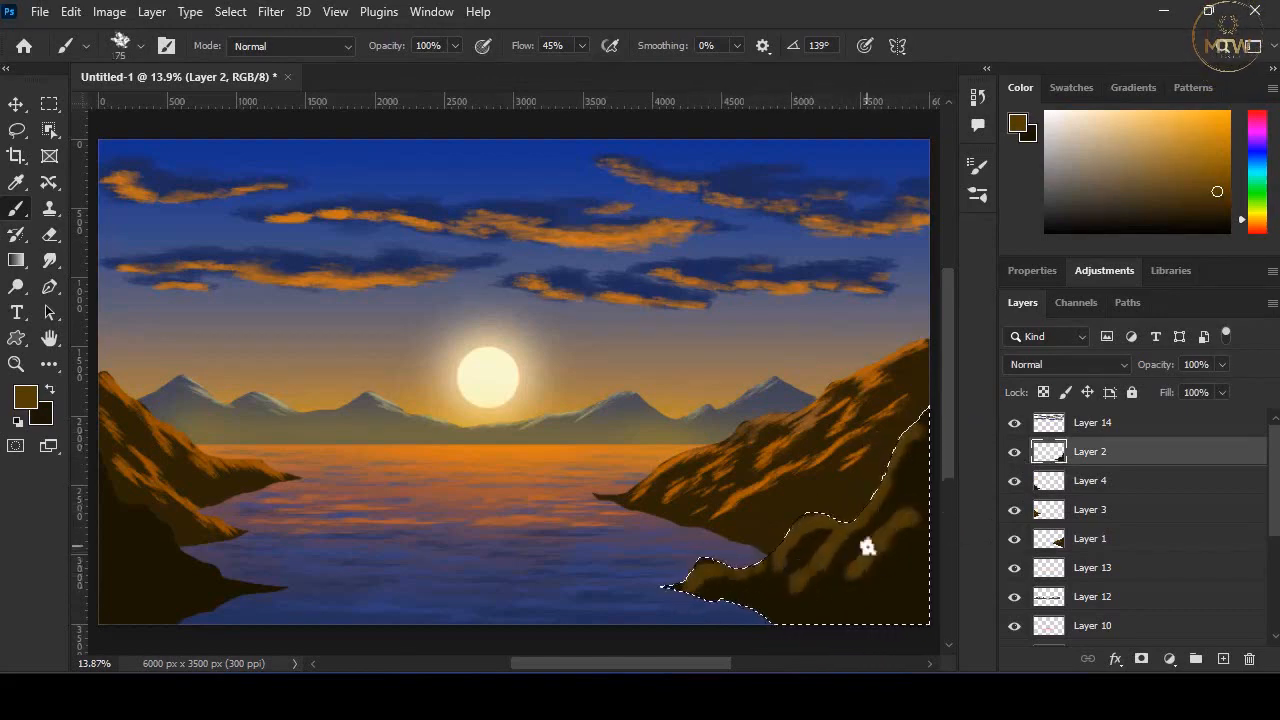
pyautogui.click(581, 45)
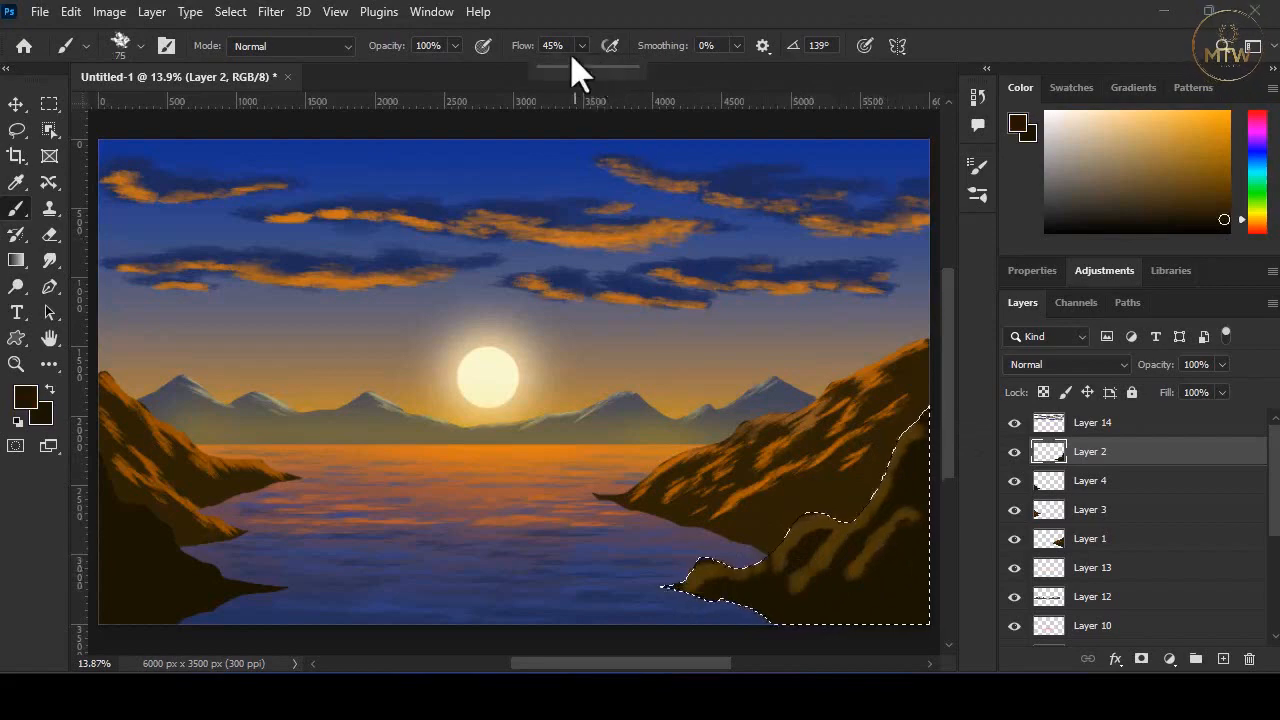
pyautogui.moveTo(884, 508); pyautogui.dragTo(907, 461)
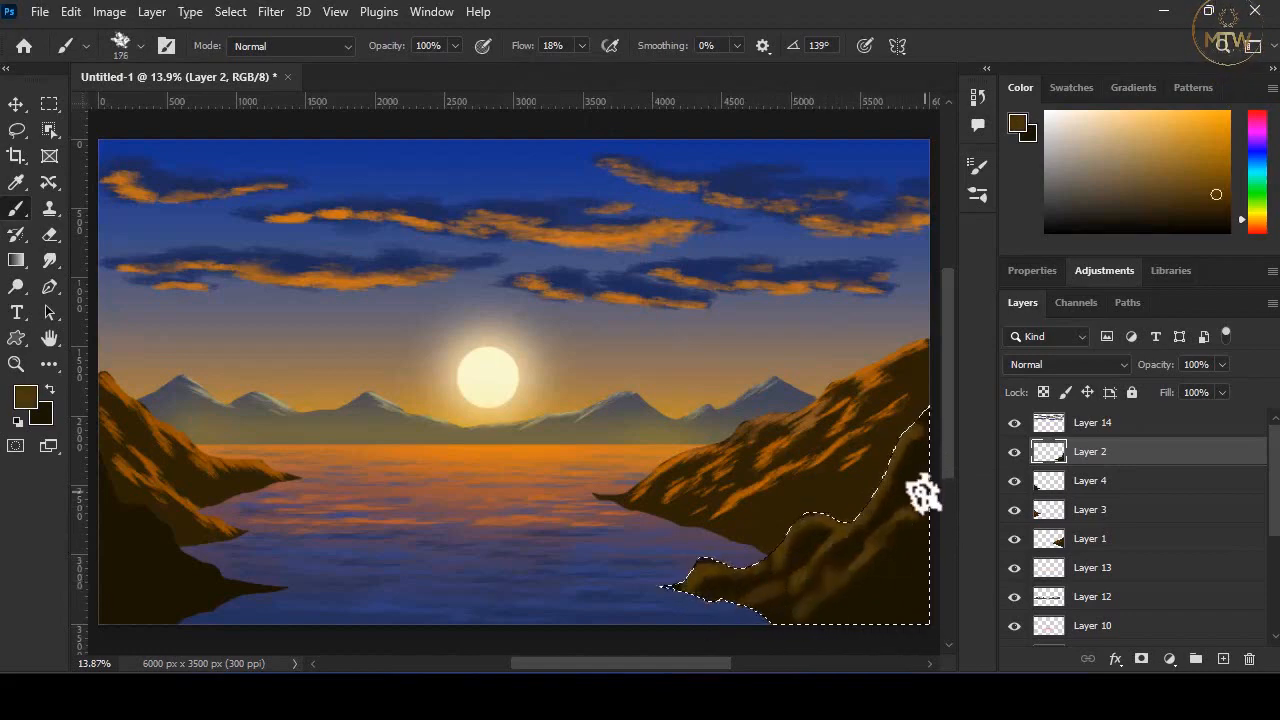
# - Load the outline of the front hill left of the water (Layer 4) on its own layer and start painting brown ridges inside it
pyautogui.keyDown('ctrl'); pyautogui.click(142, 563); pyautogui.keyUp('ctrl')
pyautogui.keyDown('alt'); pyautogui.click(1048, 481); pyautogui.keyUp('alt')
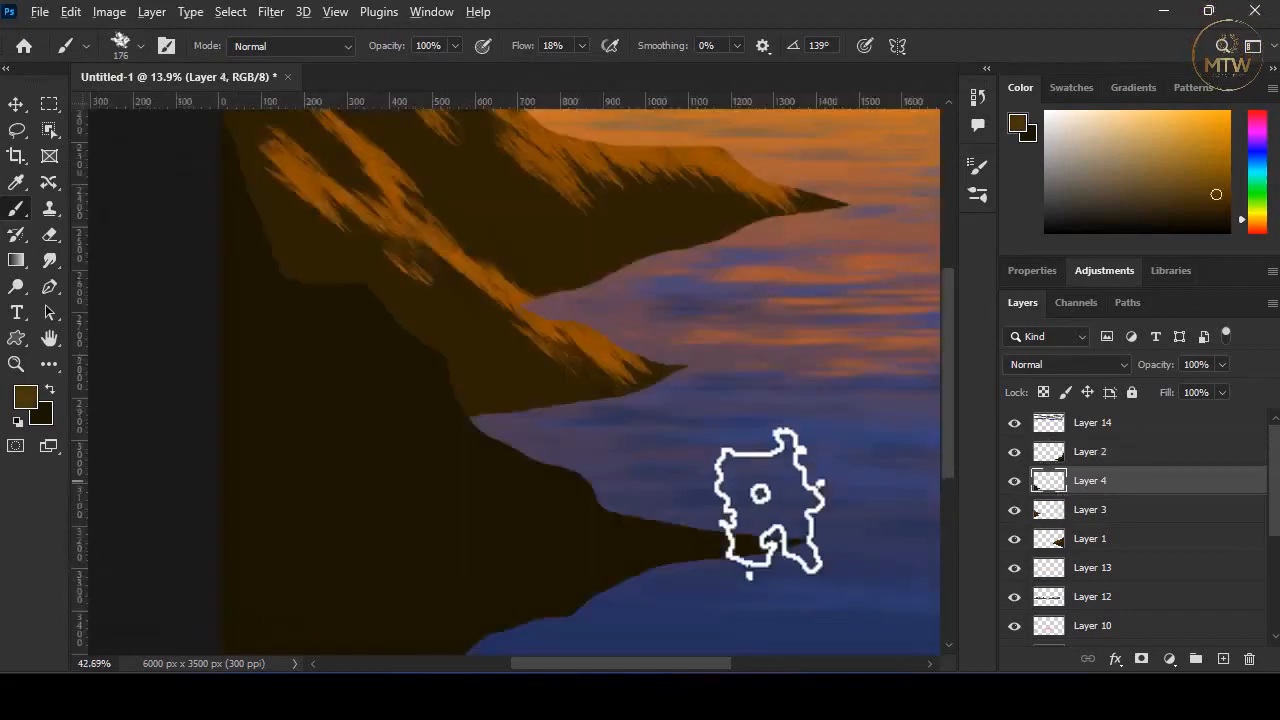
pyautogui.hotkey('ctrl', '0')
pyautogui.keyDown('ctrl'); pyautogui.click(1050, 483); pyautogui.keyUp('ctrl')
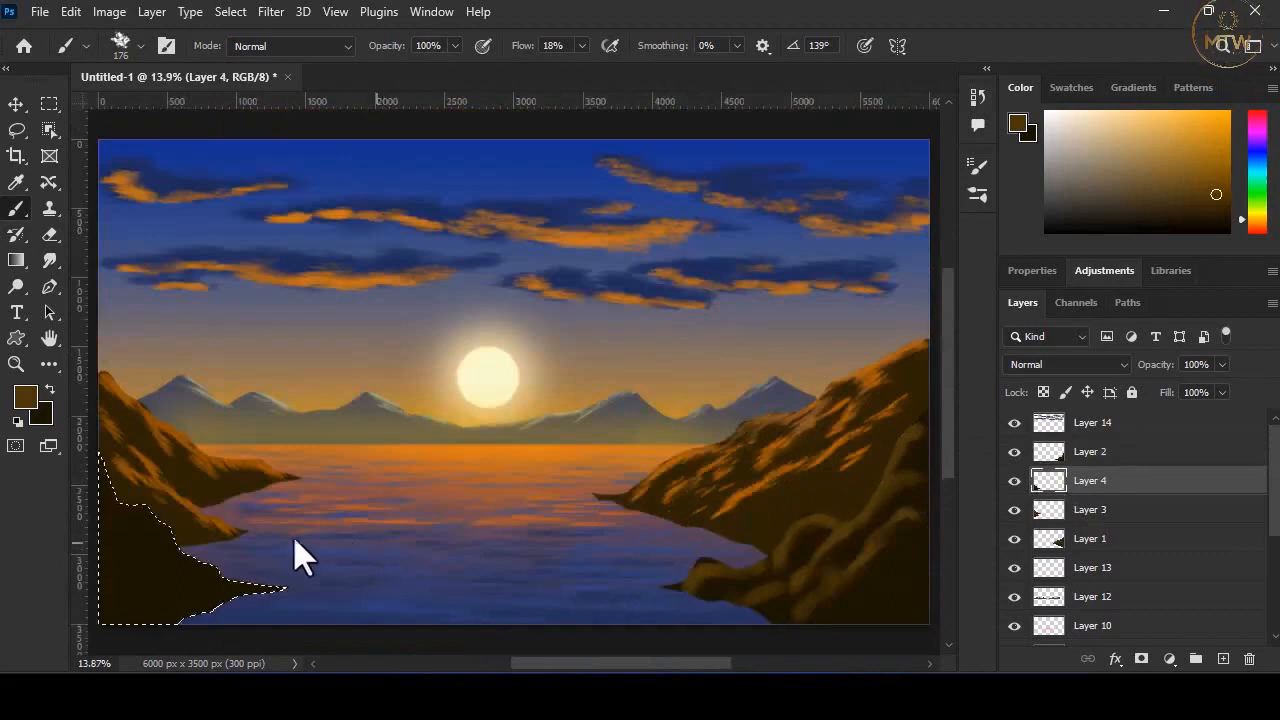
pyautogui.moveTo(106, 467)
pyautogui.mouseDown()
pyautogui.moveTo(178, 556)
pyautogui.moveTo(268, 586)
pyautogui.mouseUp()
# - Reduce the brush to 47 px and paint finer brown ridges down the selected front-left hill
pyautogui.press('[')
pyautogui.press('[')
pyautogui.press('[')
pyautogui.press('[')
pyautogui.press('[')
pyautogui.press('[')
pyautogui.press('[')
pyautogui.press('[')
pyautogui.press('[')
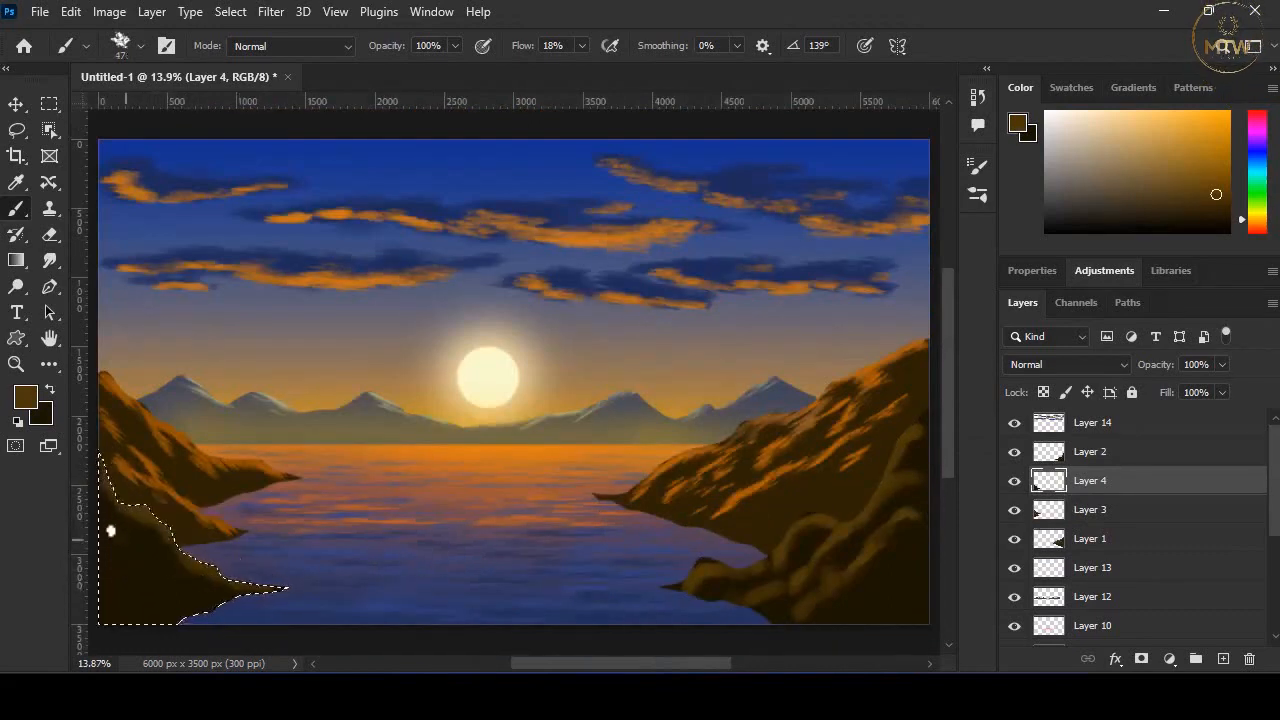
pyautogui.moveTo(111, 529); pyautogui.dragTo(204, 600)
# - Soften the ridges on the front-left hill with a 90 px brush and clear the selection
pyautogui.press(']')
pyautogui.press(']')
pyautogui.press(']')
pyautogui.press(']')
pyautogui.press(']')
pyautogui.moveTo(113, 554)
pyautogui.mouseDown()
pyautogui.moveTo(140, 557)
pyautogui.moveTo(178, 598)
pyautogui.mouseUp()
pyautogui.hotkey('ctrl', 'd')
# - Check Layers 11 and 10 by toggling their visibility and add a new layer directly above Layer 10
pyautogui.scroll(-5, 1245, 598)
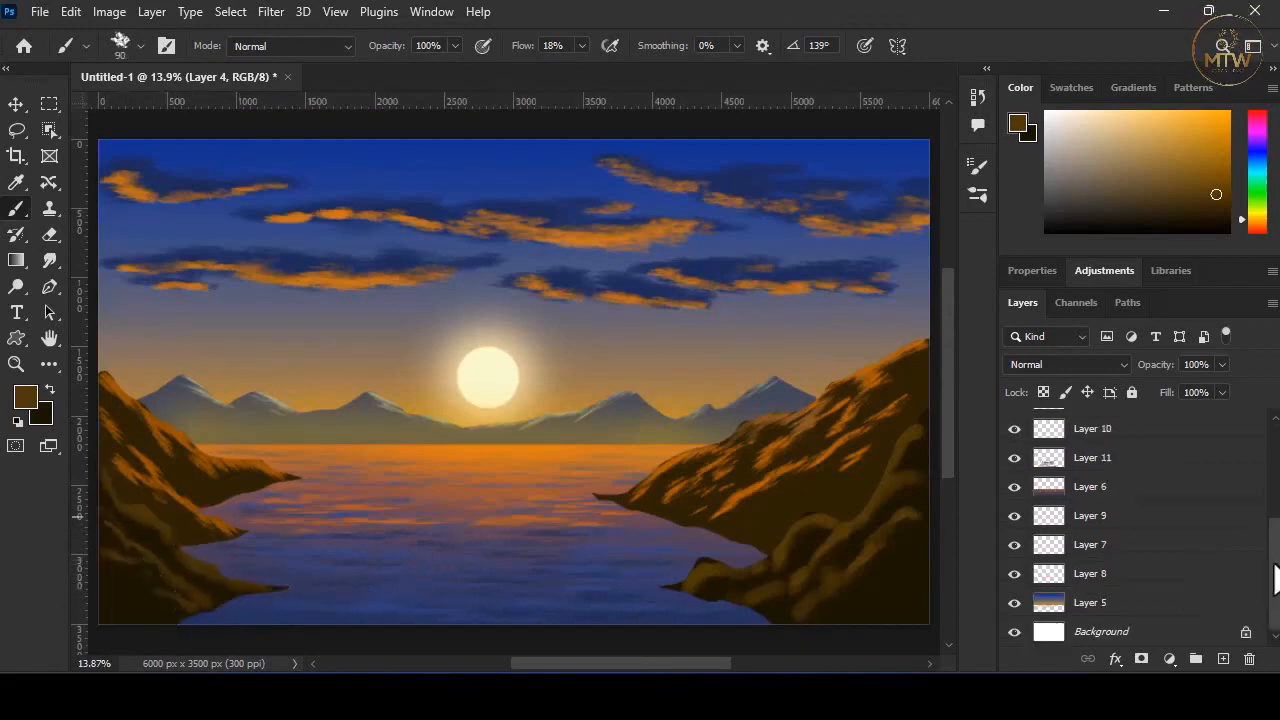
pyautogui.moveTo(1275, 577); pyautogui.dragTo(1275, 527)
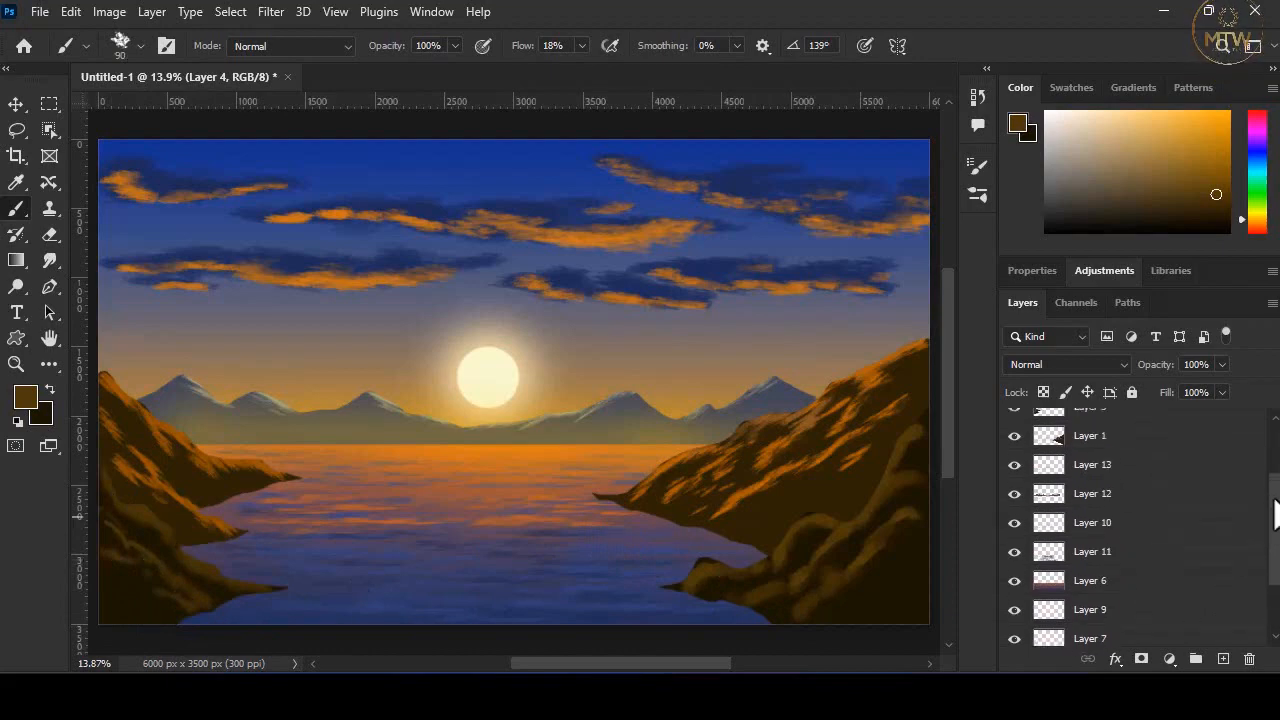
pyautogui.click(1014, 553)
pyautogui.click(1014, 553)
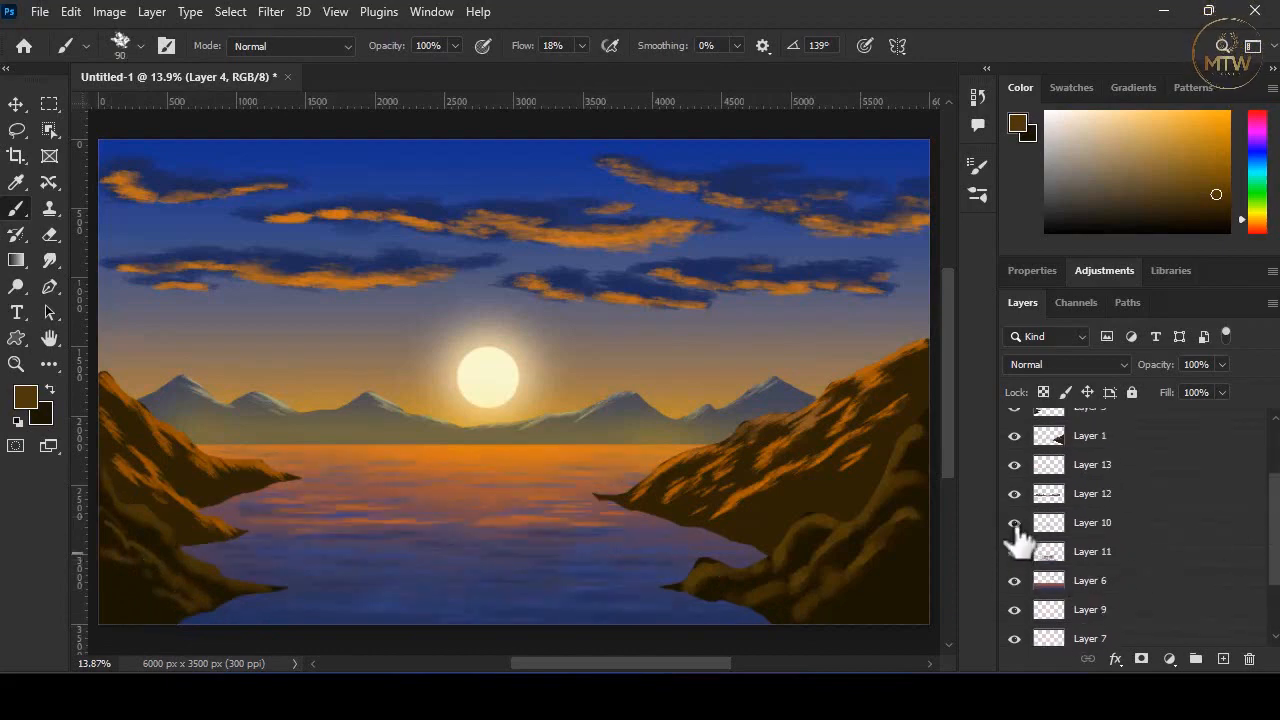
pyautogui.click(1015, 525)
pyautogui.click(1015, 524)
pyautogui.click(1100, 523)
pyautogui.click(1222, 658)
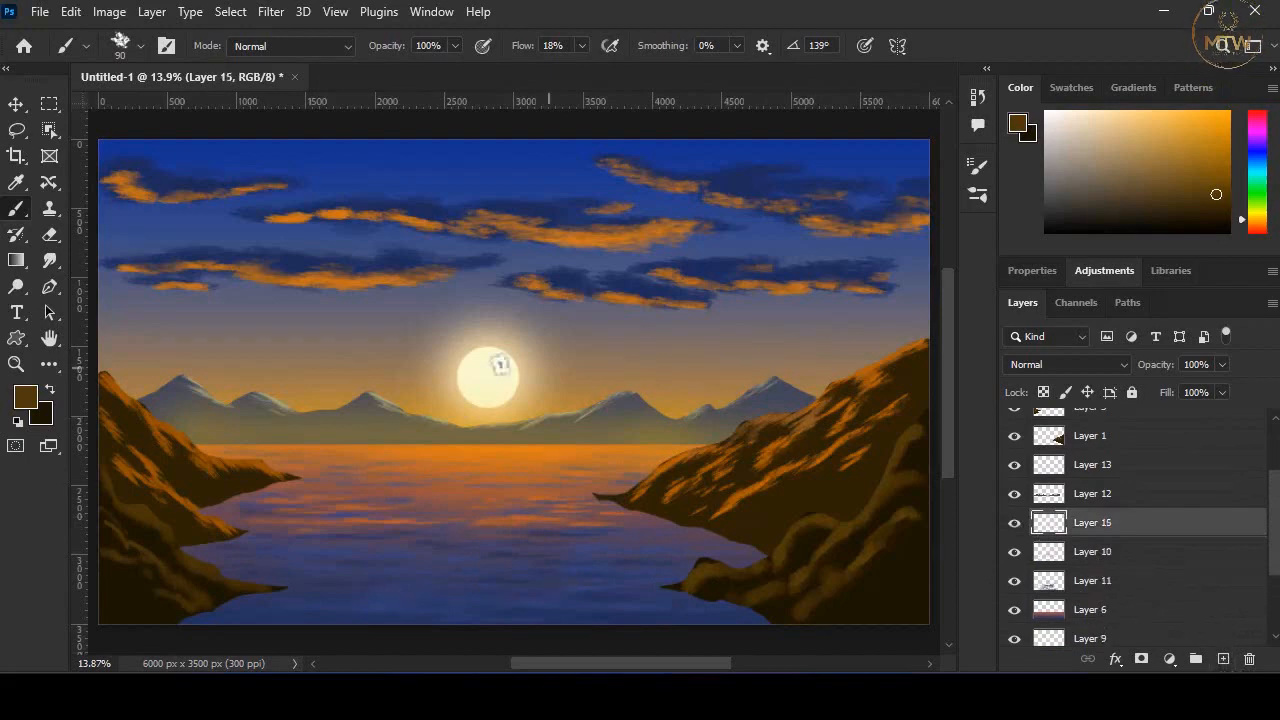
# - Flatten the cloud brush tip to 13% roundness, sample the sun's pale yellow and try a dab below it at 100% flow
pyautogui.rightClick(425, 394)
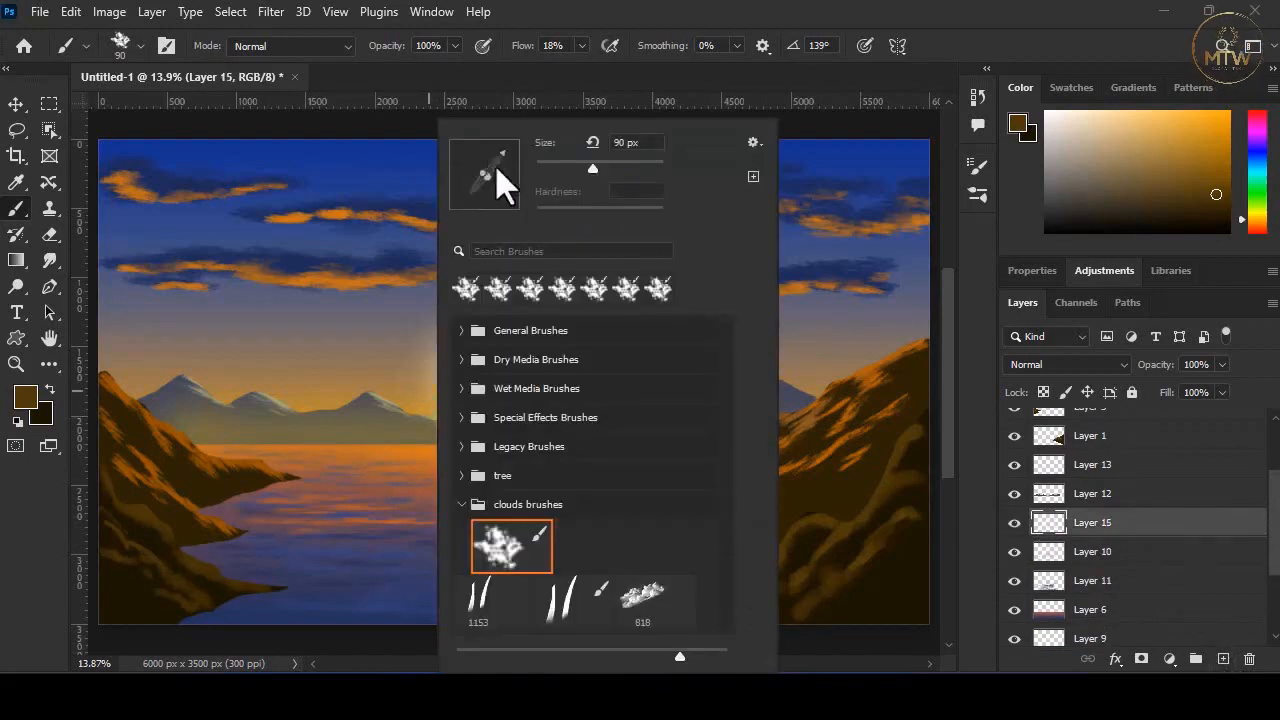
pyautogui.moveTo(343, 372); pyautogui.dragTo(364, 369)
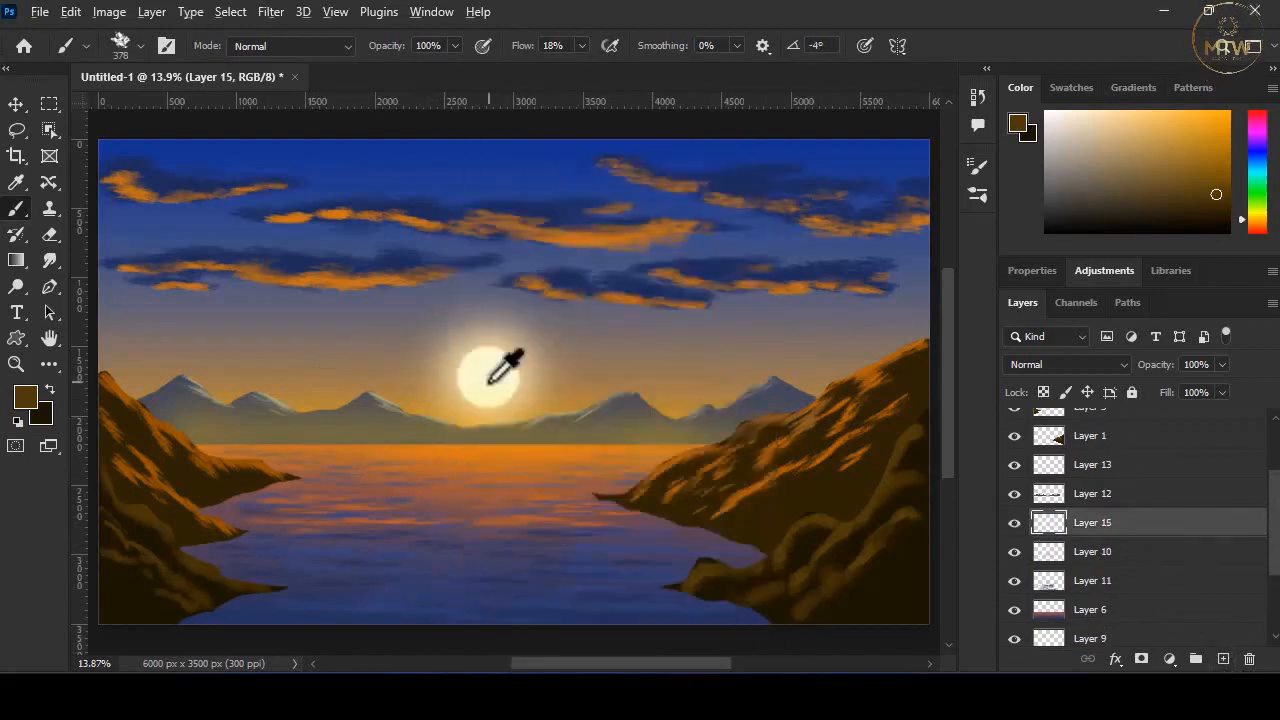
pyautogui.keyDown('alt'); pyautogui.click(487, 385); pyautogui.keyUp('alt')
pyautogui.click(582, 46)
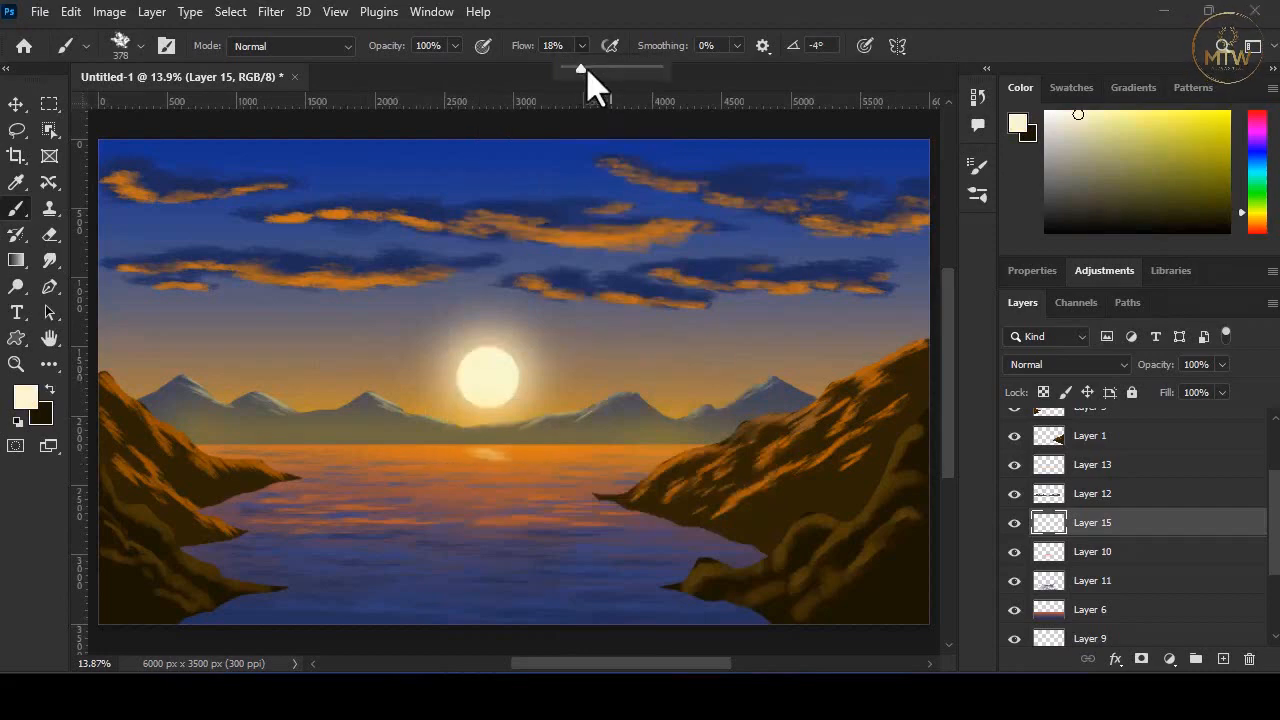
pyautogui.moveTo(579, 68); pyautogui.dragTo(669, 75)
pyautogui.click(496, 452)
# - Set the brush tip's angle to 0° and check its tip shape and Shape Dynamics settings
pyautogui.click(978, 166)
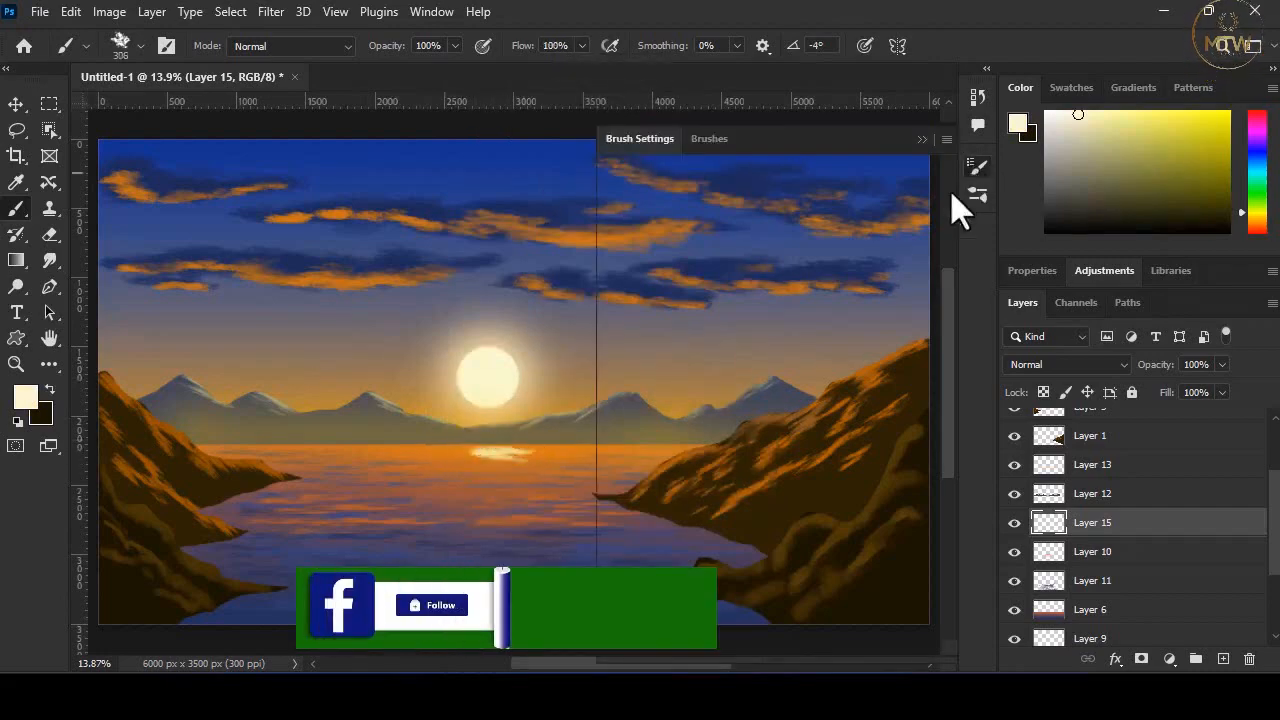
pyautogui.click(676, 208)
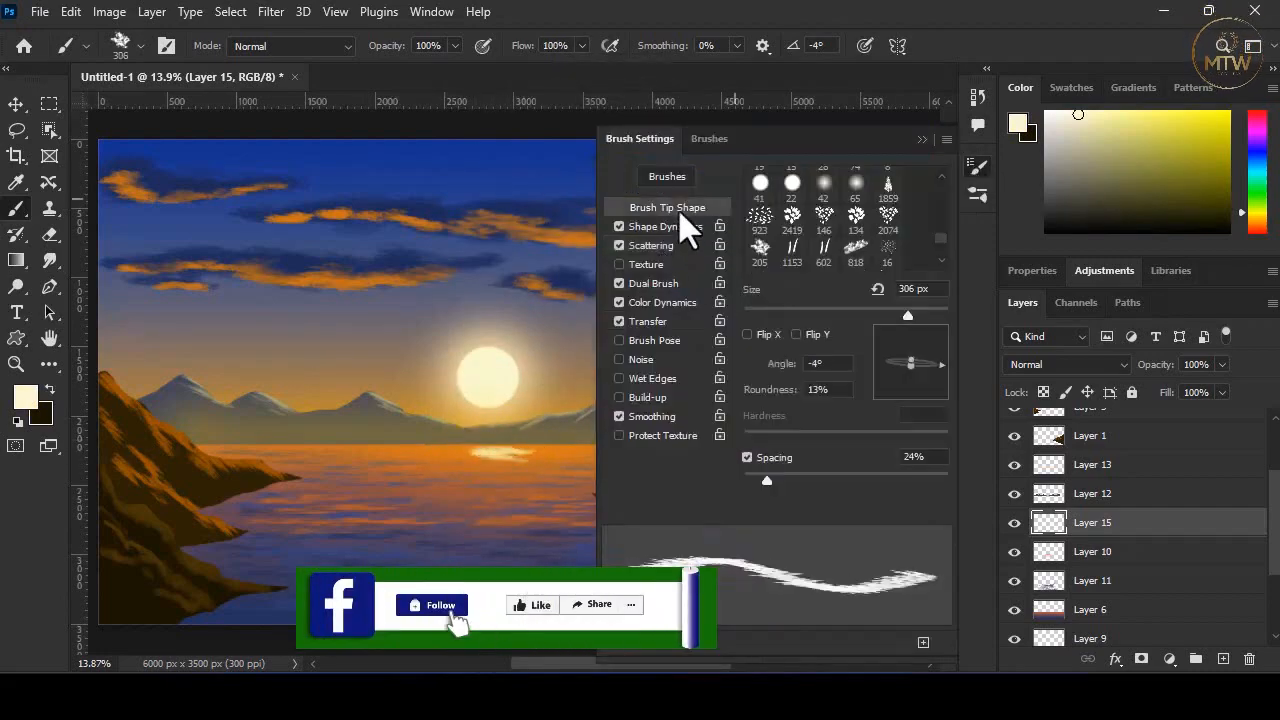
pyautogui.click(922, 139)
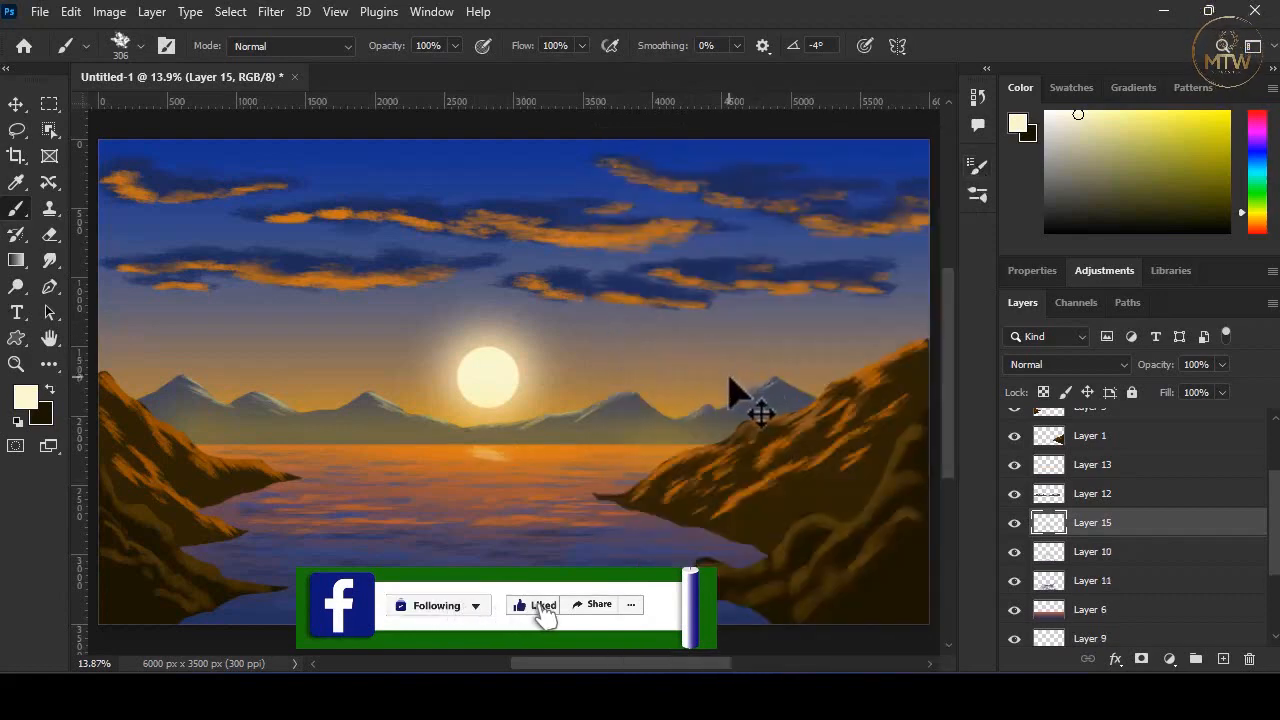
pyautogui.rightClick(493, 460)
pyautogui.moveTo(578, 176); pyautogui.dragTo(580, 176)
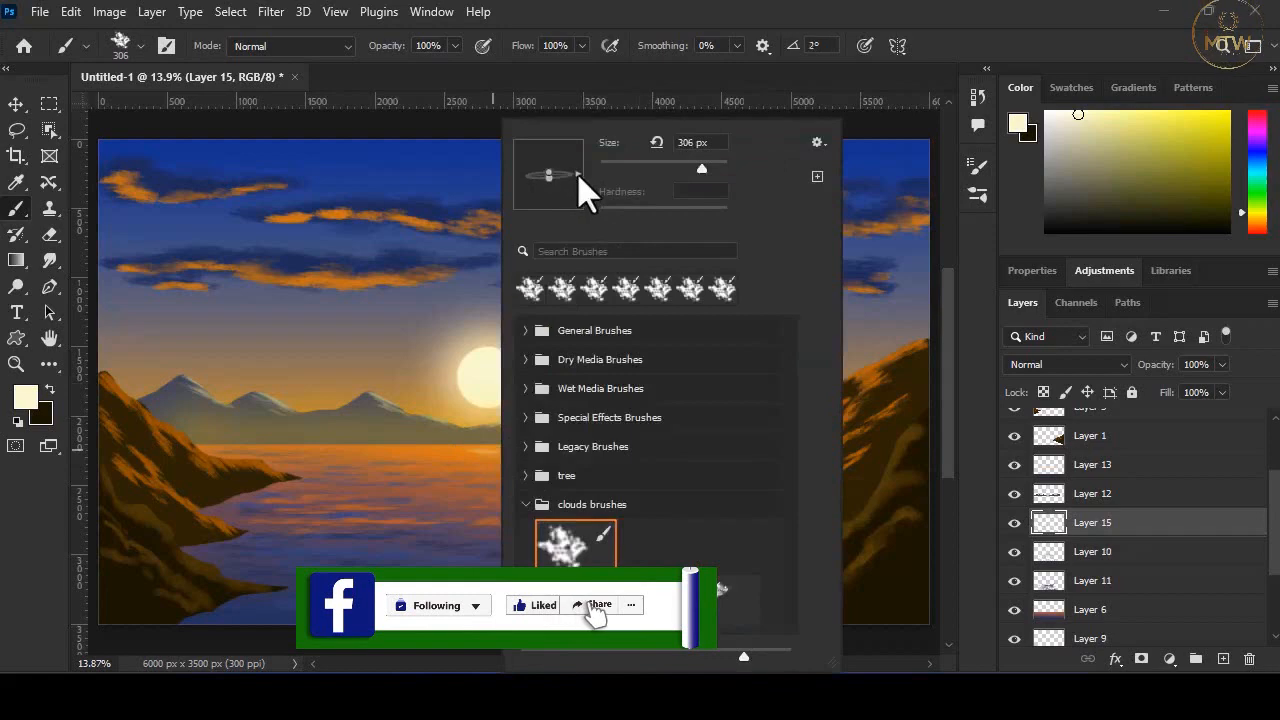
pyautogui.click(977, 200)
pyautogui.click(977, 200)
pyautogui.click(660, 226)
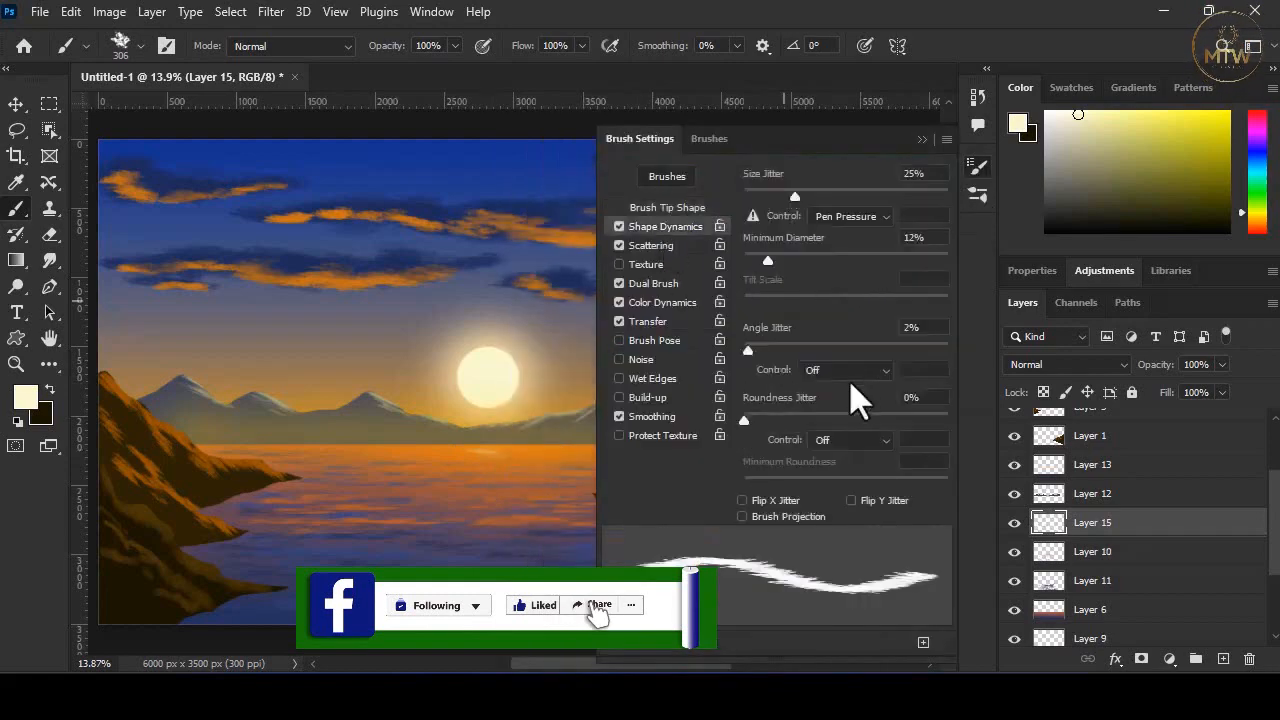
pyautogui.click(922, 139)
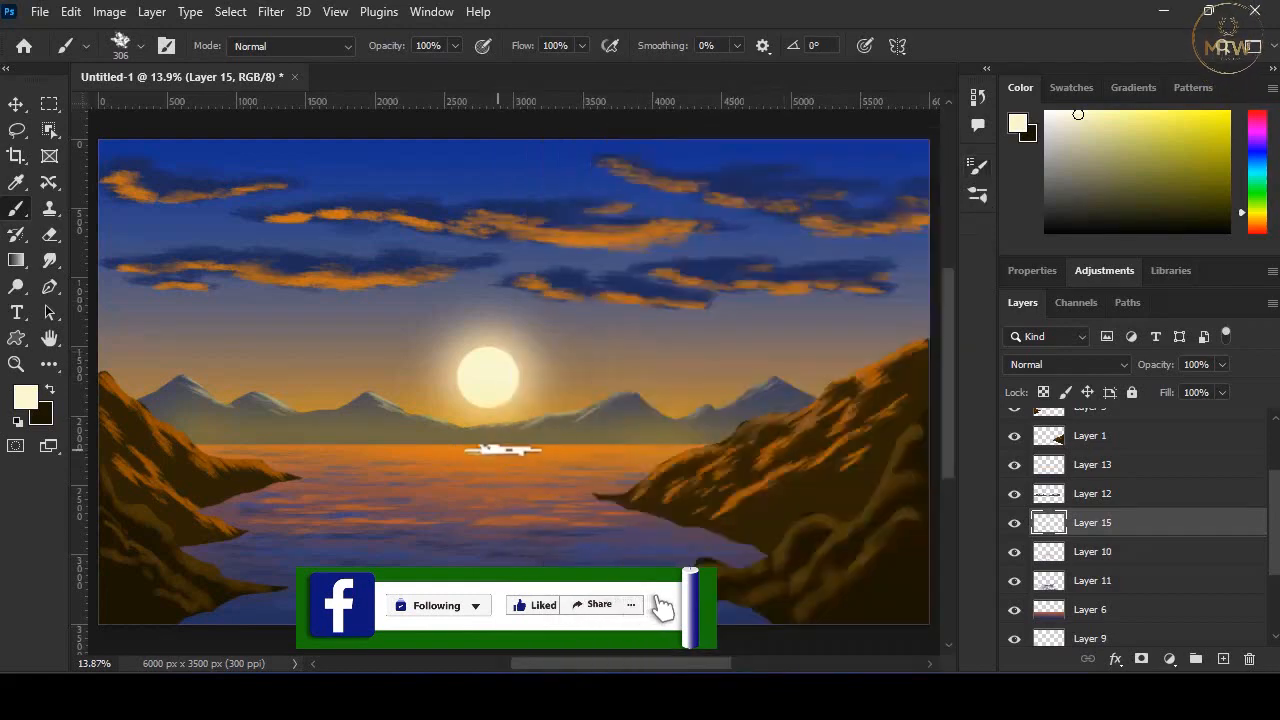
# - Paint the sun's reflection on Layer 15 as pale yellow horizontal glints narrowing down the water from the horizon with the 306 px brush
pyautogui.moveTo(498, 450)
pyautogui.mouseDown()
pyautogui.moveTo(463, 450)
pyautogui.moveTo(503, 459)
pyautogui.moveTo(452, 472)
pyautogui.moveTo(476, 494)
pyautogui.mouseUp()
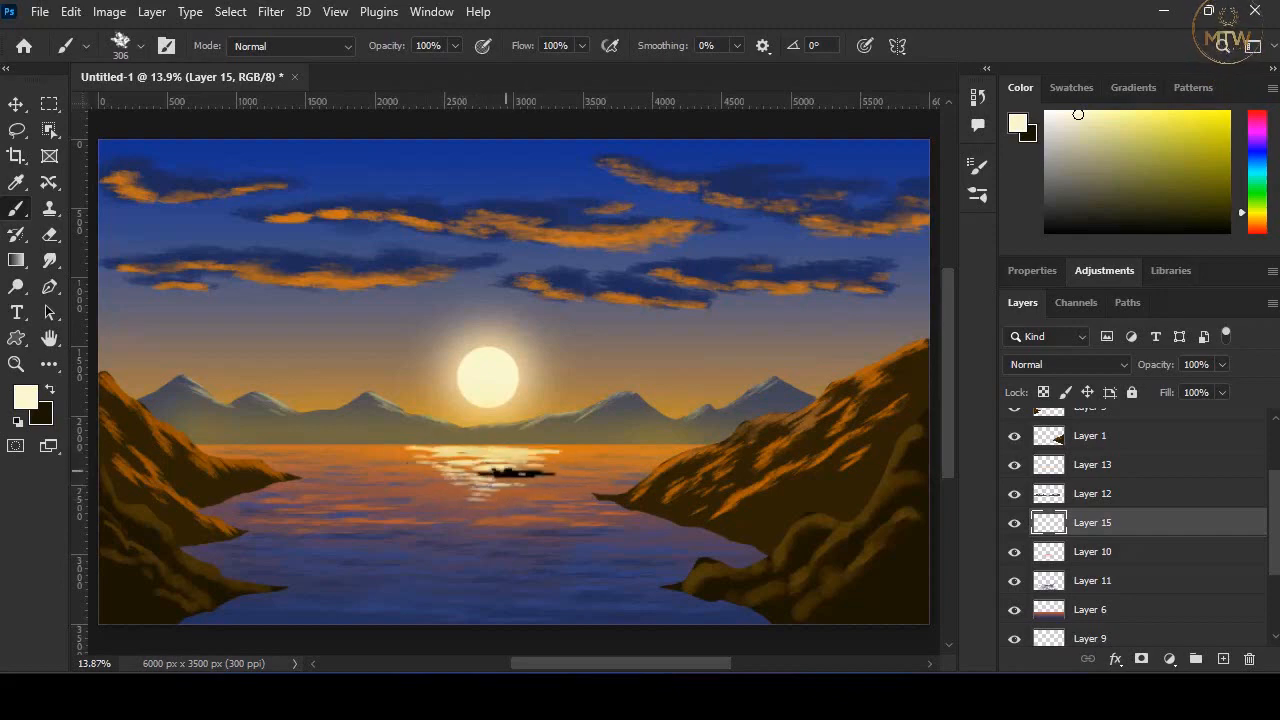
pyautogui.moveTo(506, 470); pyautogui.dragTo(486, 515)
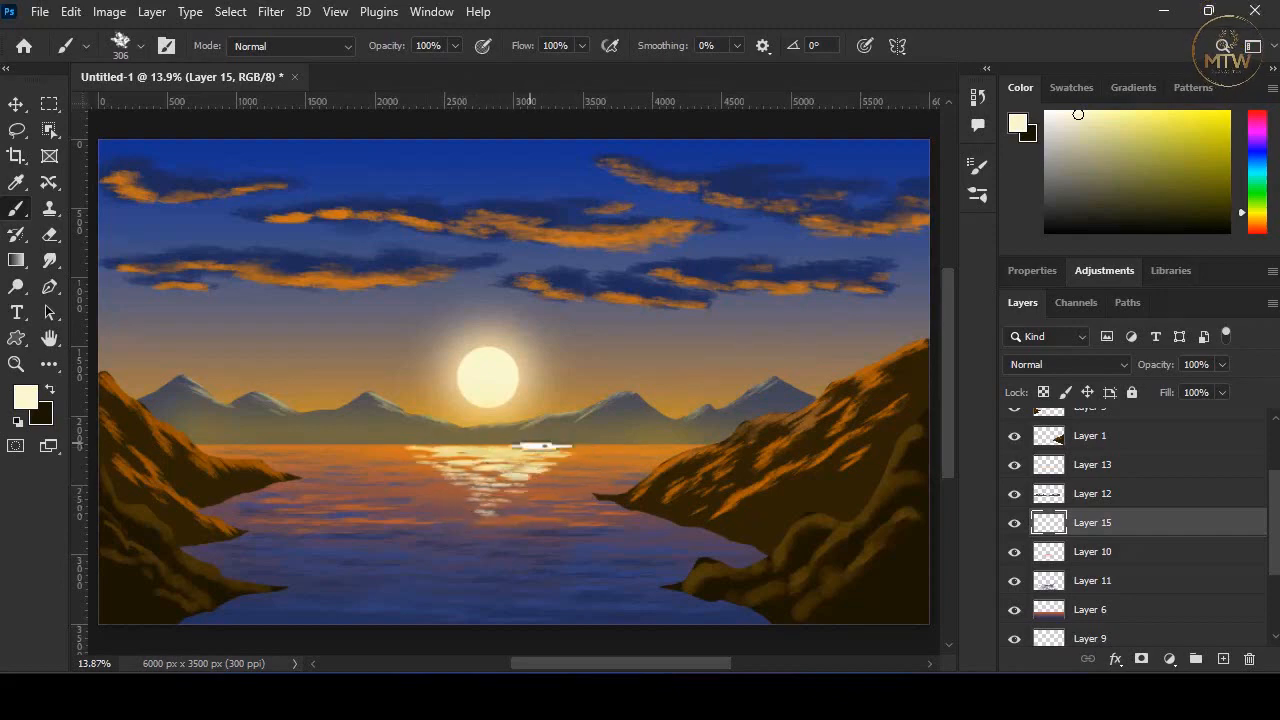
pyautogui.moveTo(571, 451)
pyautogui.mouseDown()
pyautogui.moveTo(428, 449)
pyautogui.moveTo(466, 491)
pyautogui.moveTo(548, 473)
pyautogui.moveTo(486, 521)
pyautogui.mouseUp()
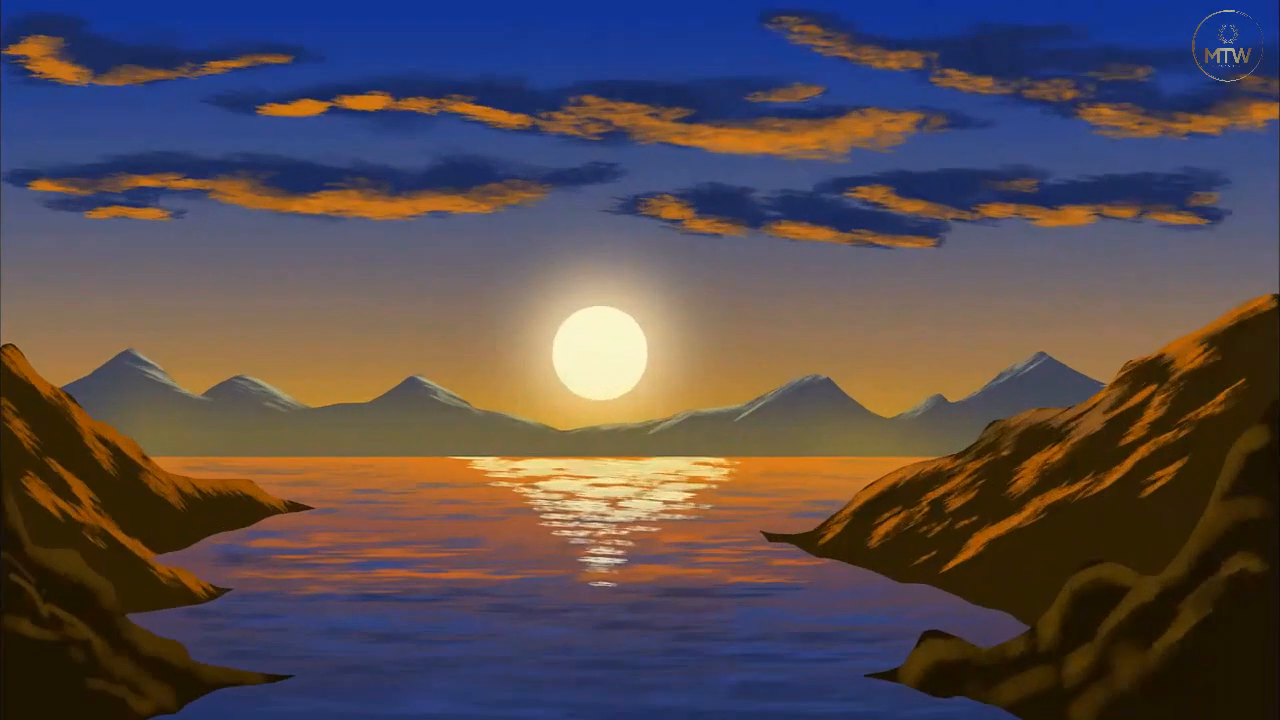